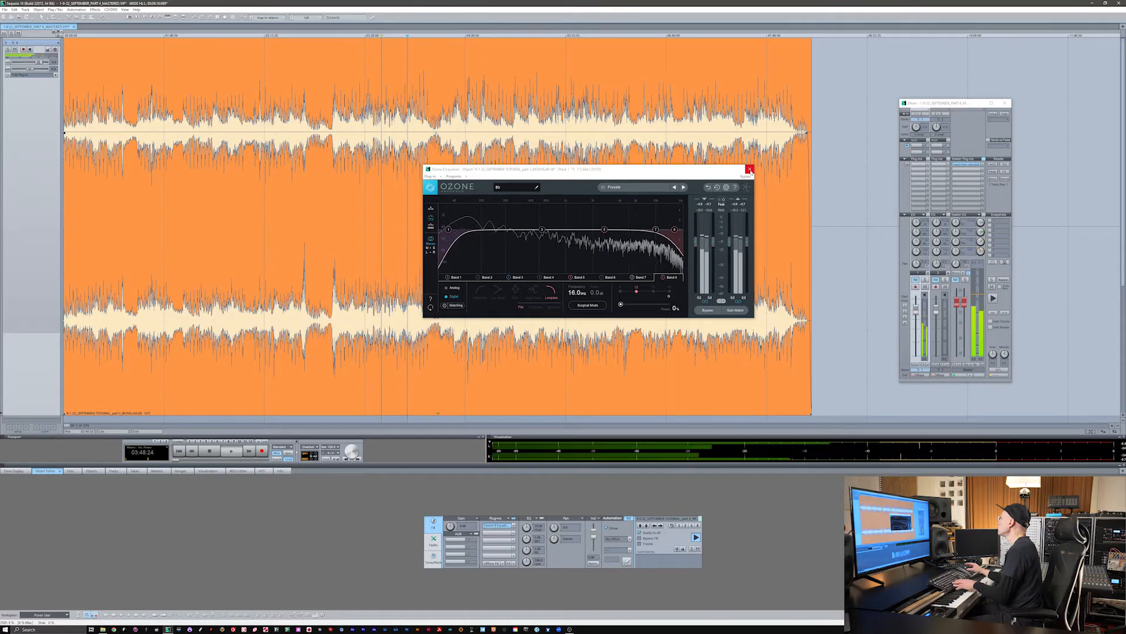
# - Close the equalizer, add the Kramer Tape Stereo plug-in to the object and load its "Mastering Big and Open" preset
pyautogui.click(750, 170)
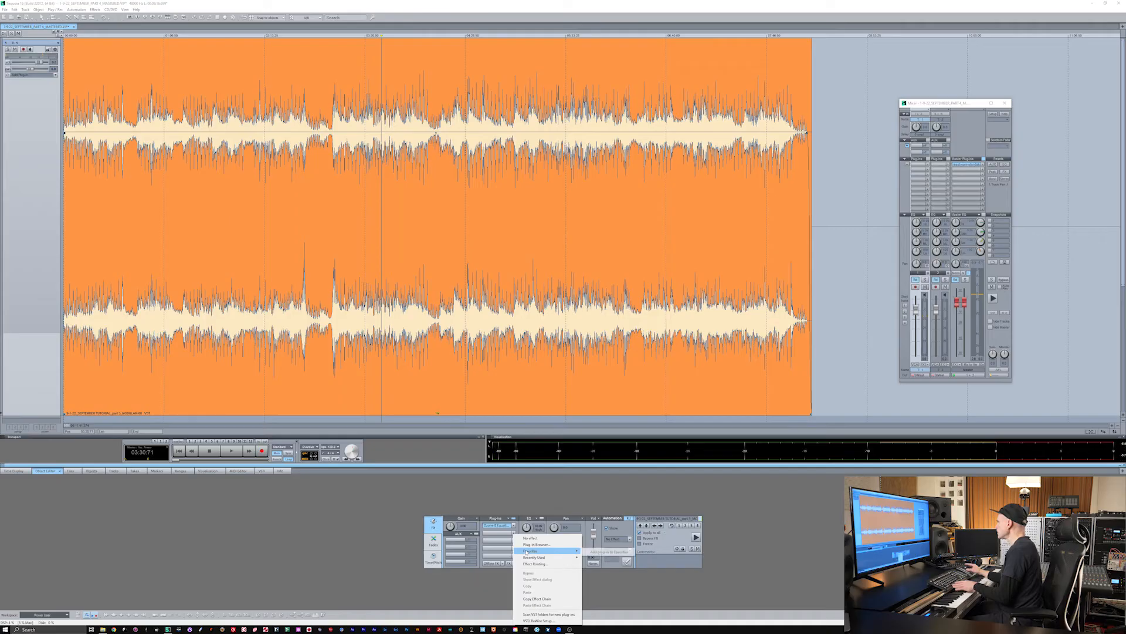
pyautogui.click(527, 545)
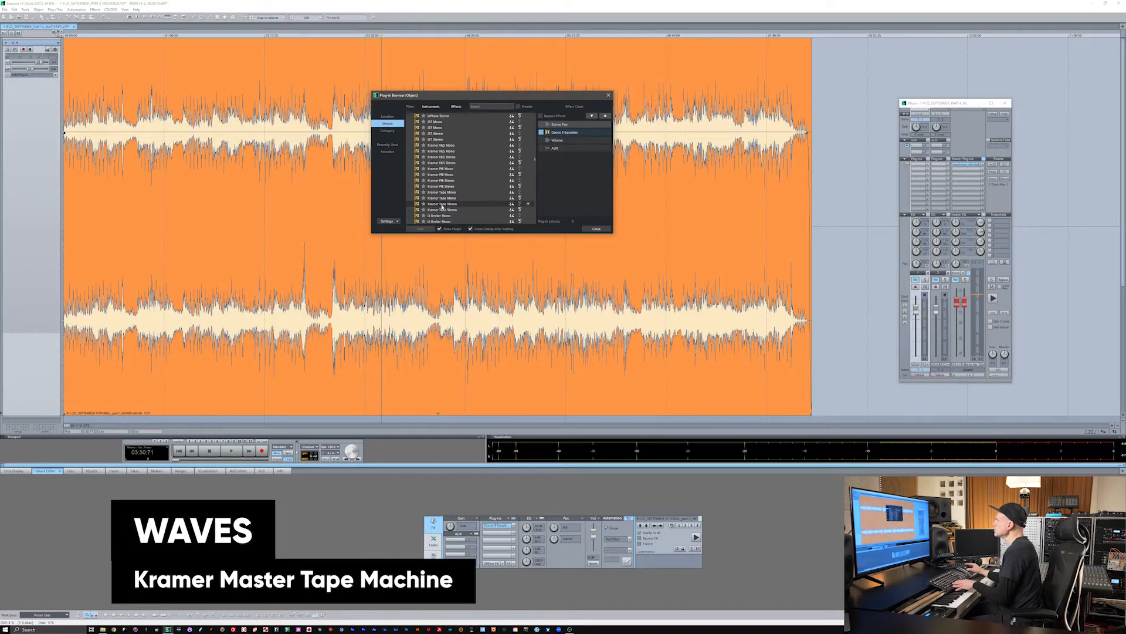
pyautogui.doubleClick(444, 205)
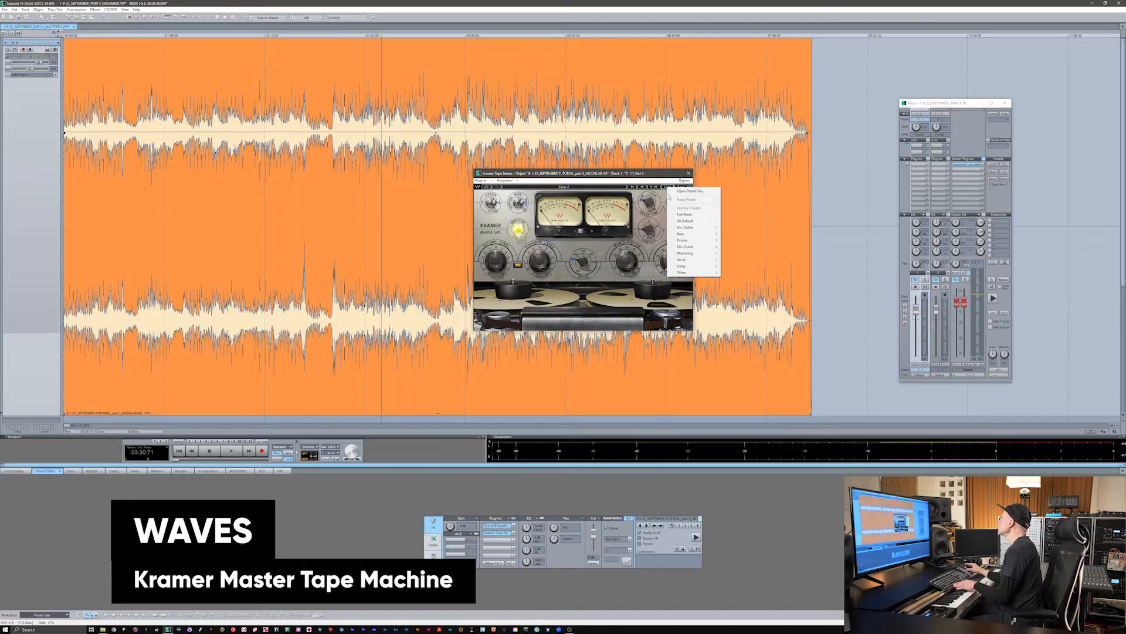
pyautogui.moveTo(680, 254)
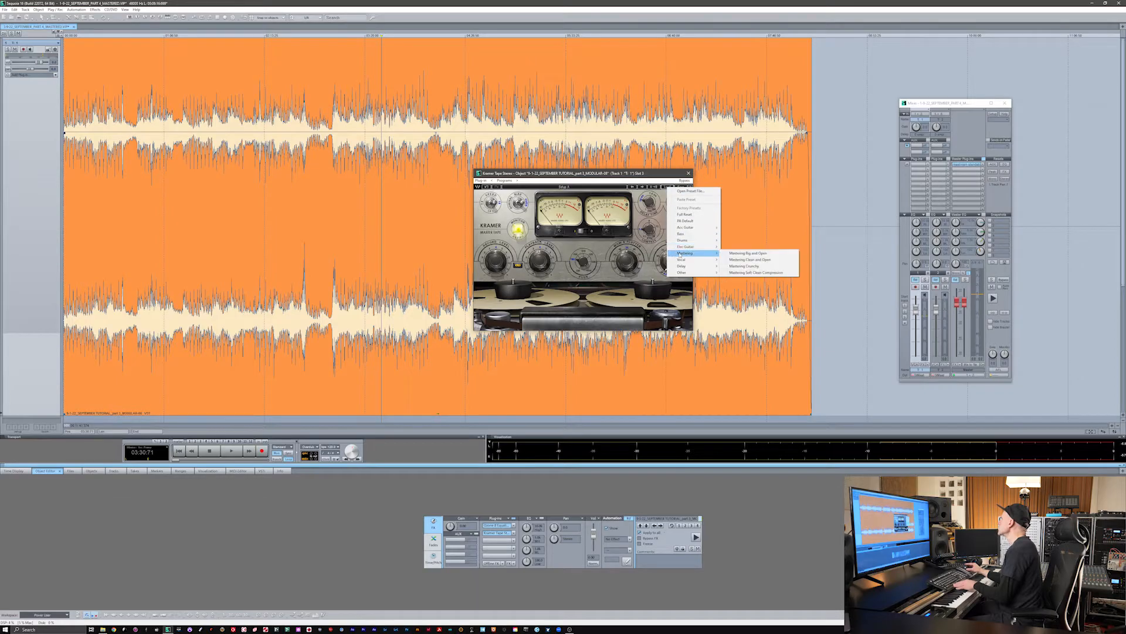
pyautogui.click(750, 253)
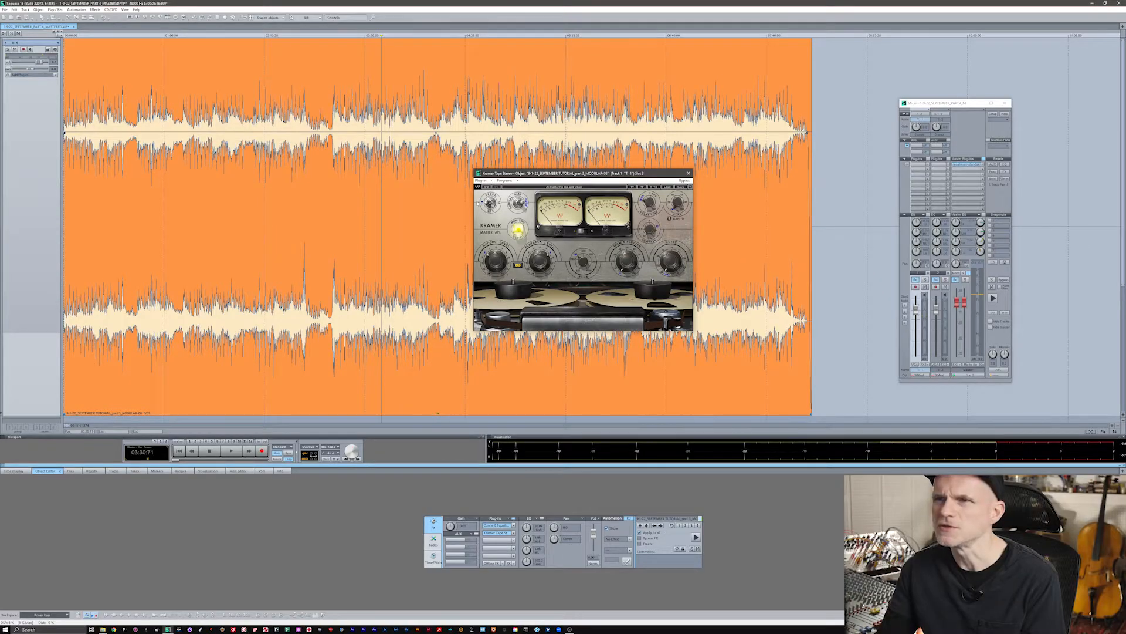
# - Play the track and toggle the Kramer Tape effect to compare the sound with and without it
pyautogui.press('space')
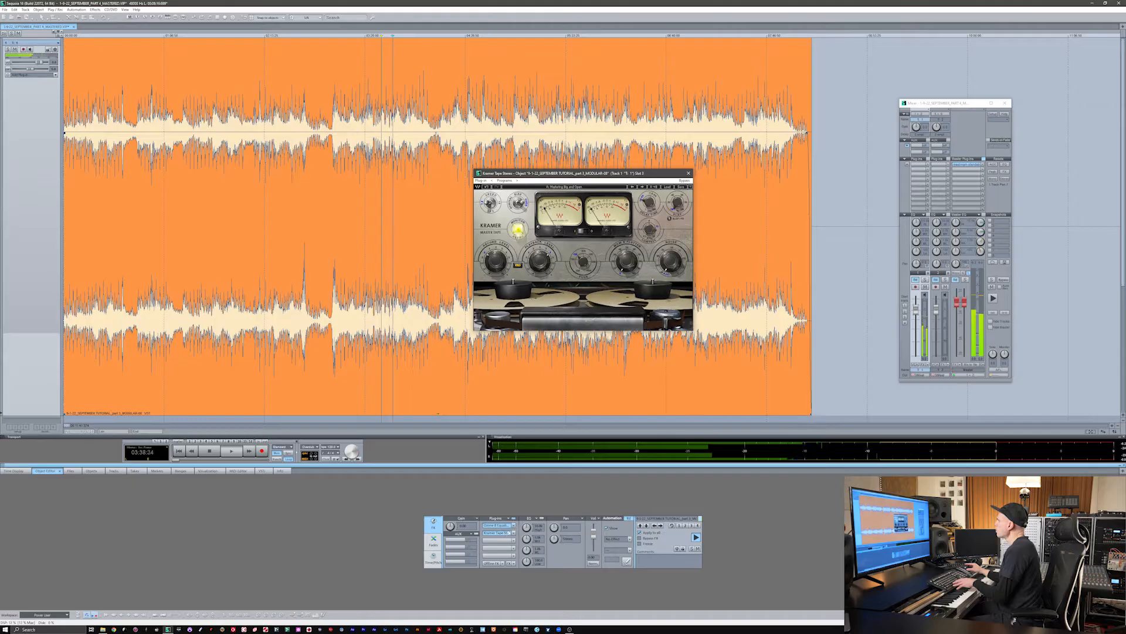
pyautogui.click(505, 534)
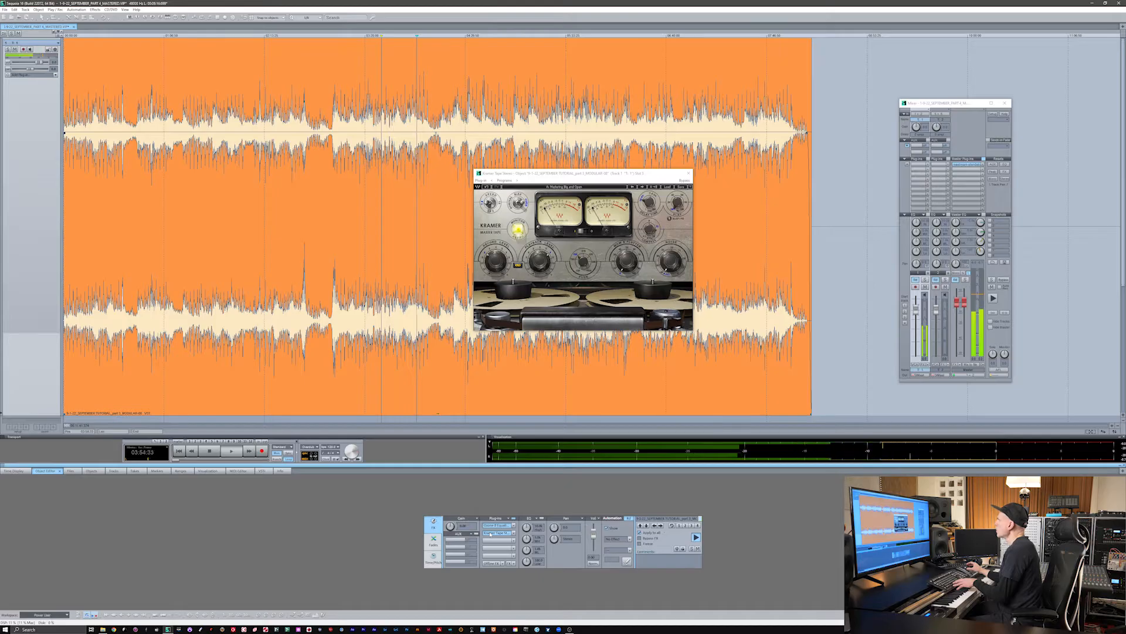
pyautogui.press('space')
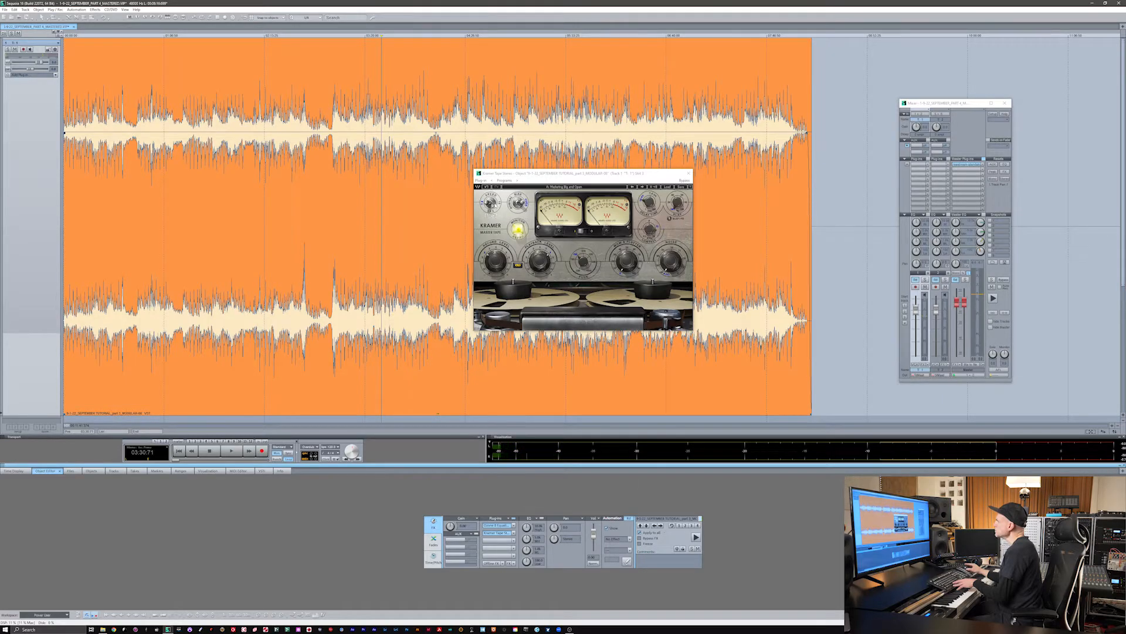
# - Adjust the tape speed of the Kramer Tape effect and audition the track with repeated playback
pyautogui.click(492, 205)
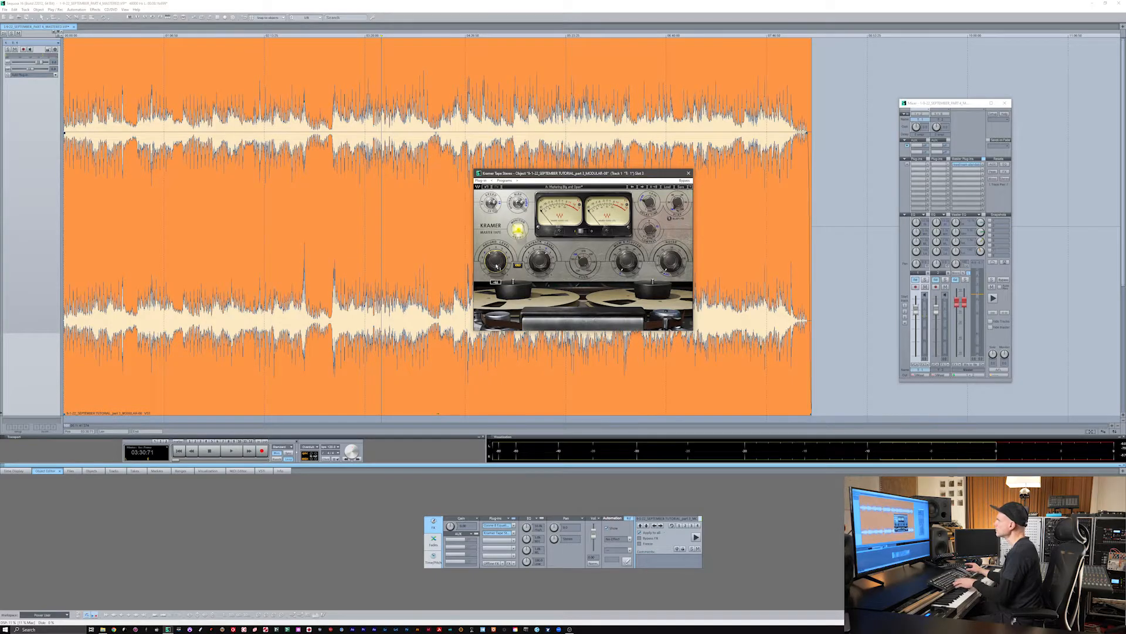
pyautogui.press('space')
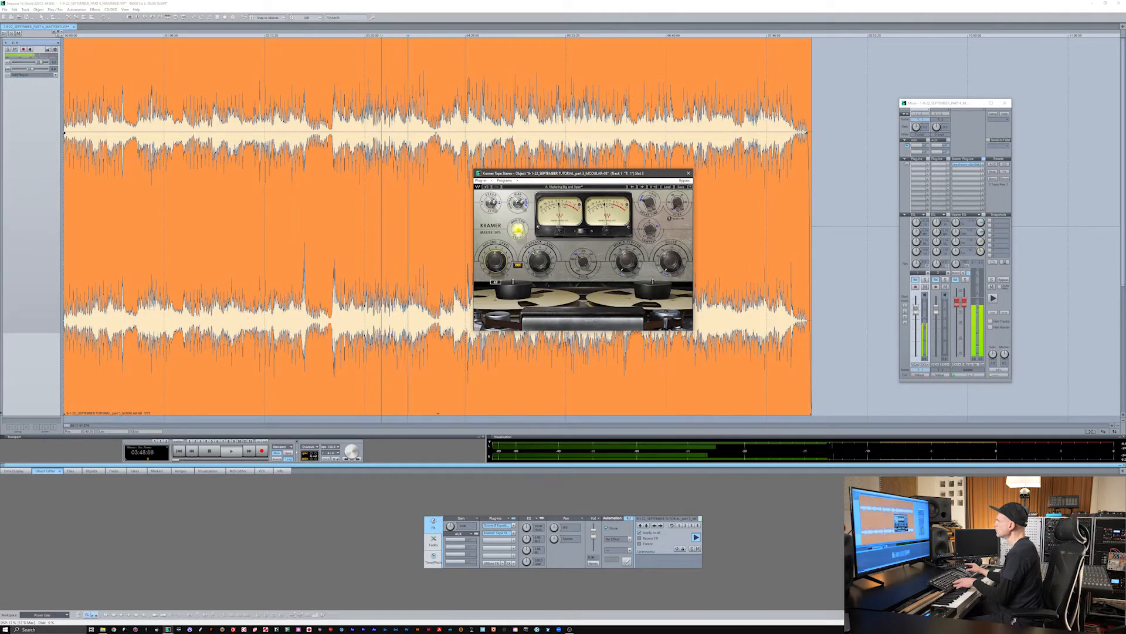
pyautogui.press('space')
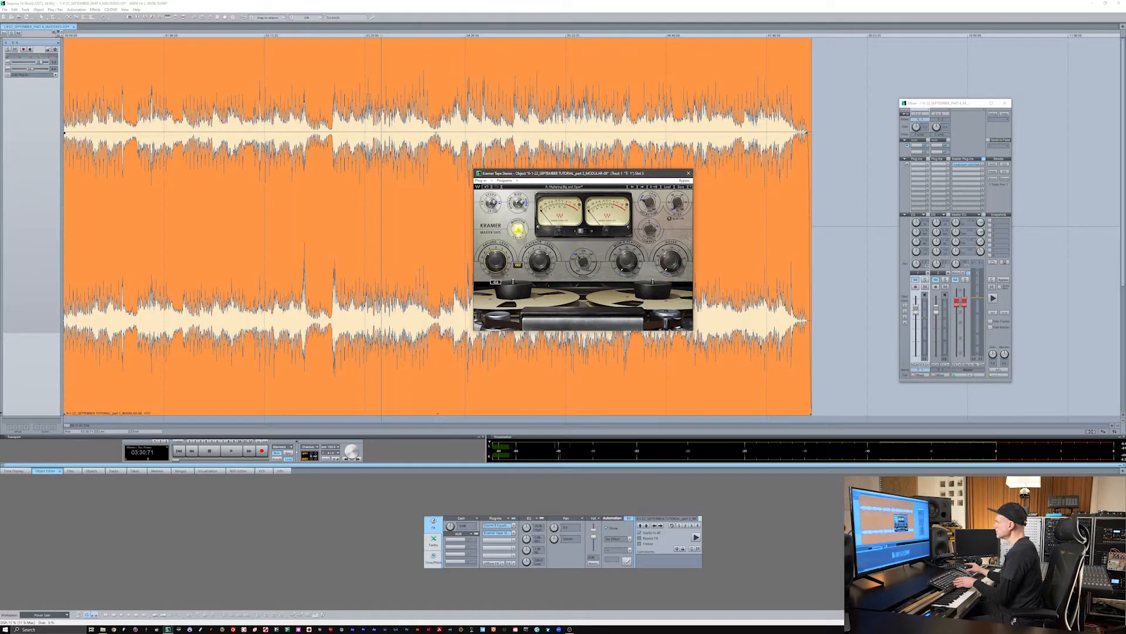
pyautogui.press('space')
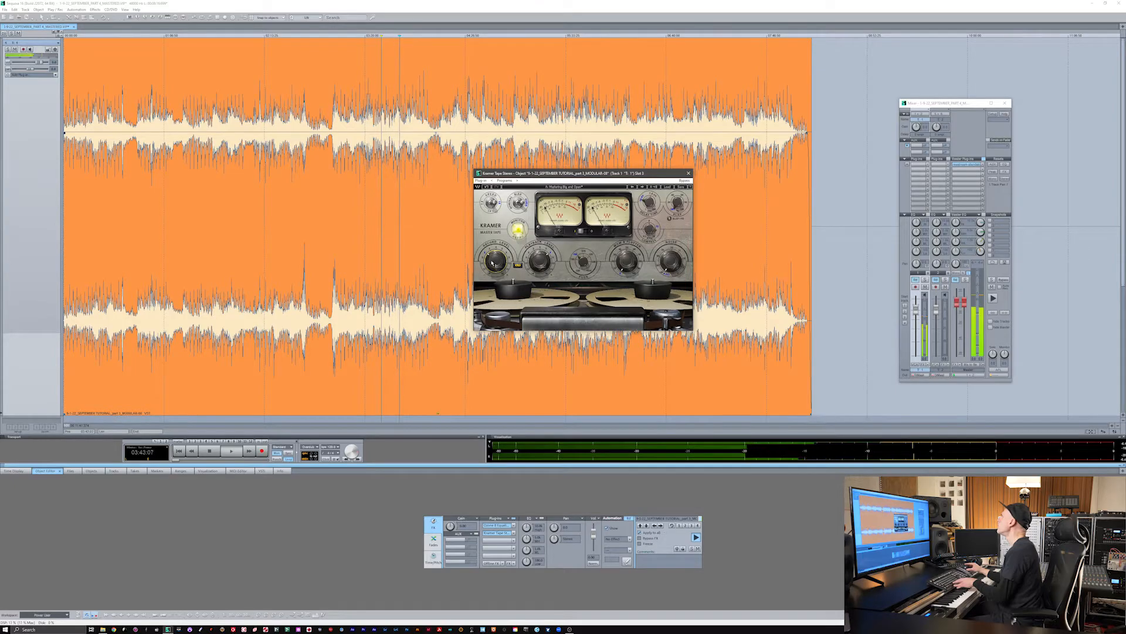
pyautogui.press('space')
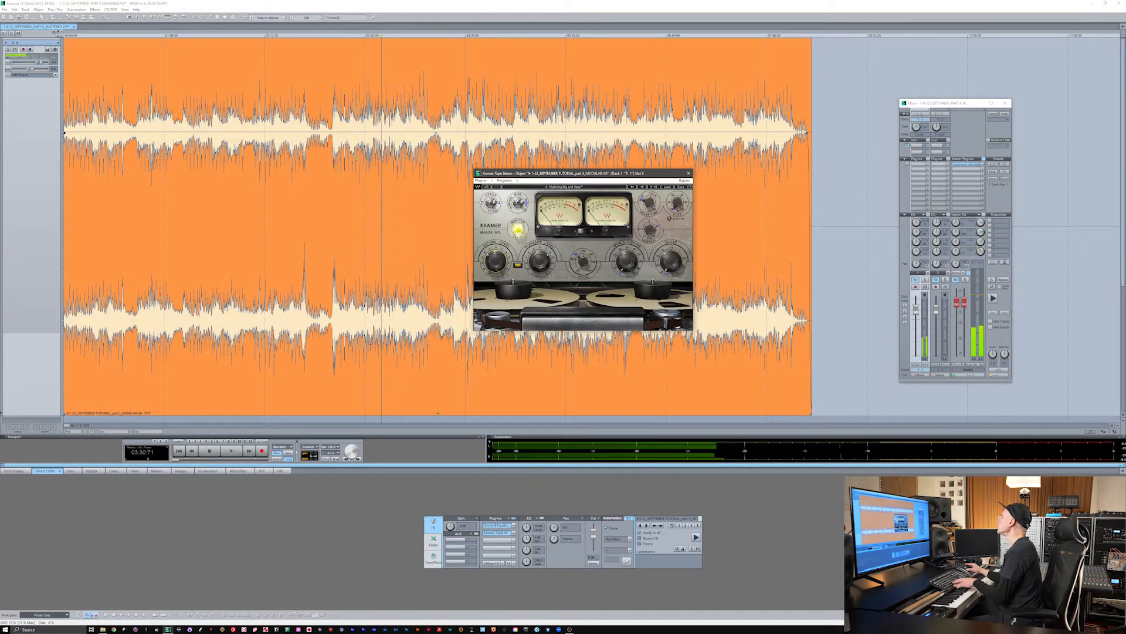
# - Add the Ozone Dynamic EQ to the object as a bypassed effect and audition the track
pyautogui.click(689, 173)
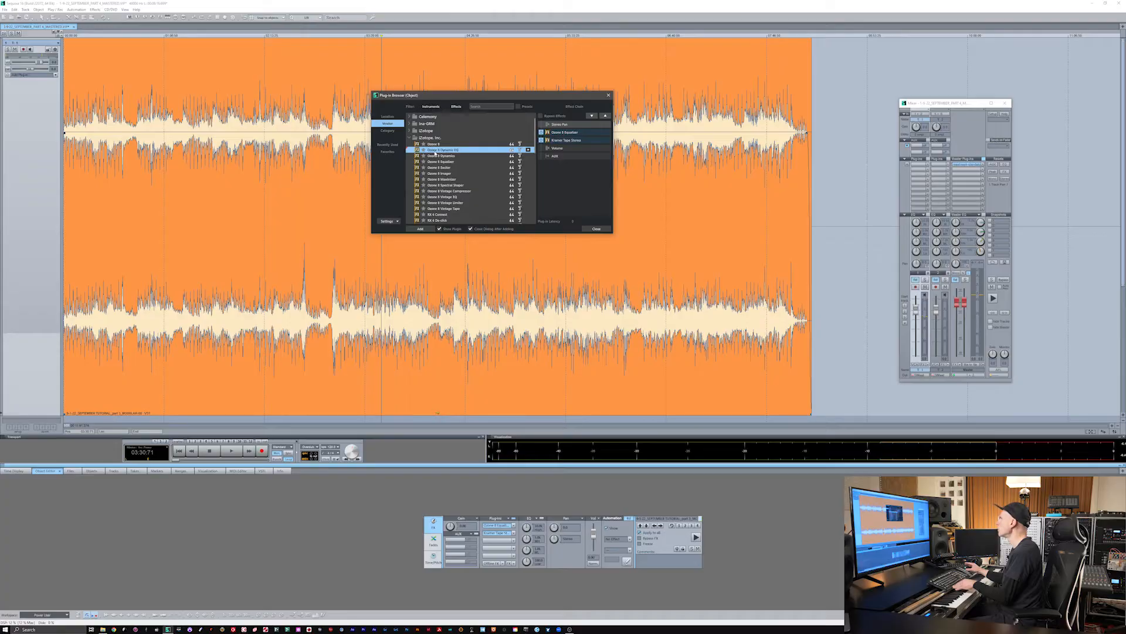
pyautogui.doubleClick(435, 152)
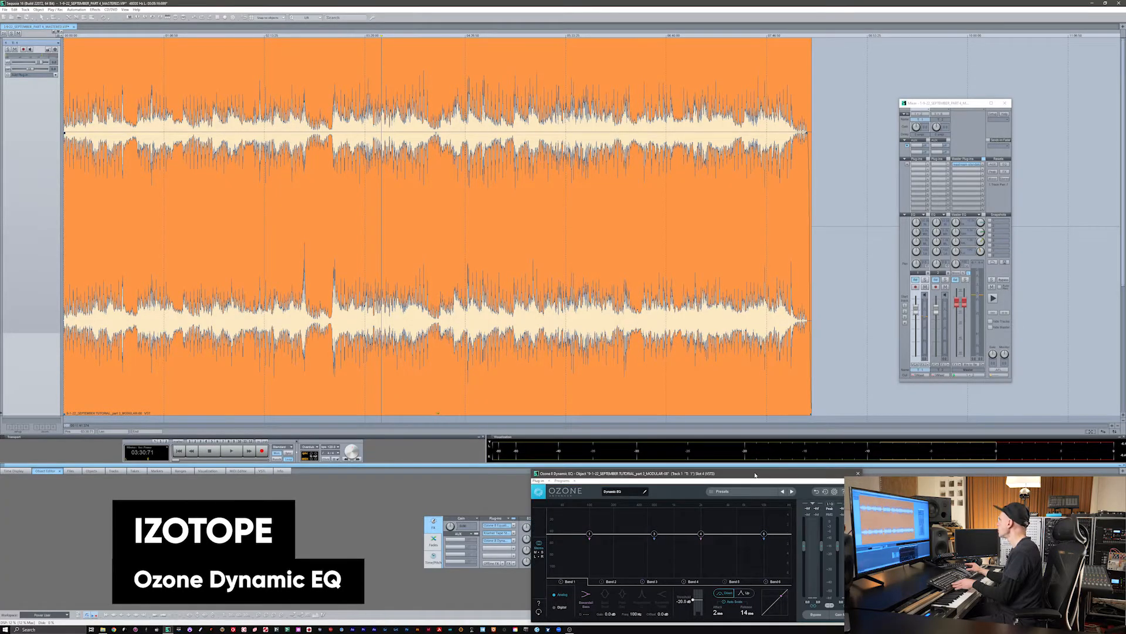
pyautogui.moveTo(756, 475); pyautogui.dragTo(684, 231)
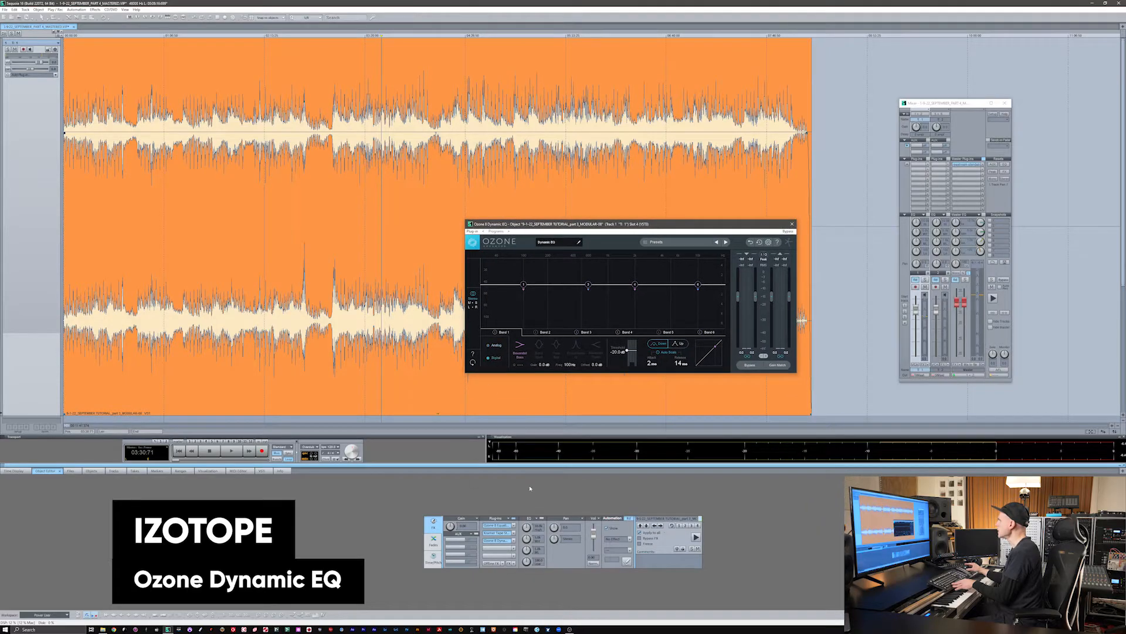
pyautogui.click(499, 542)
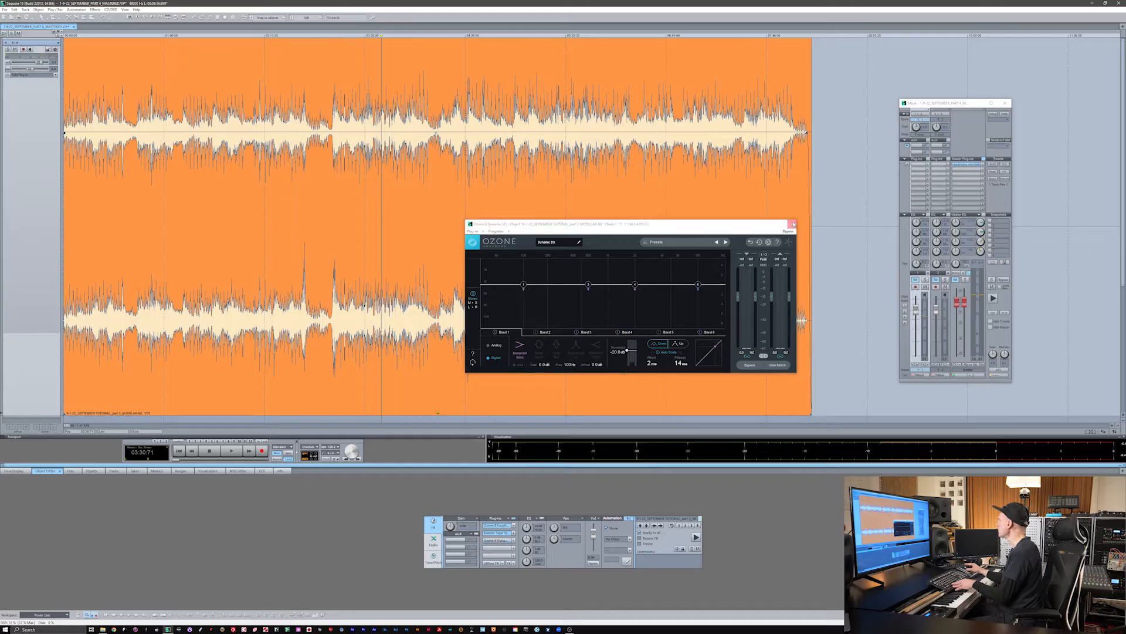
pyautogui.click(793, 224)
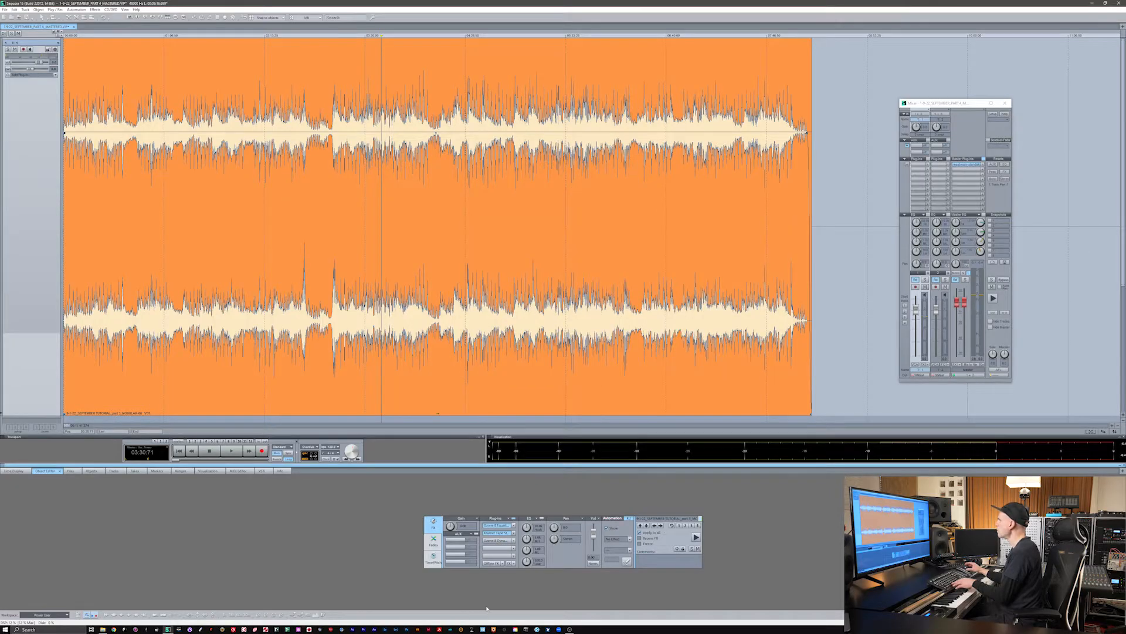
pyautogui.press('space')
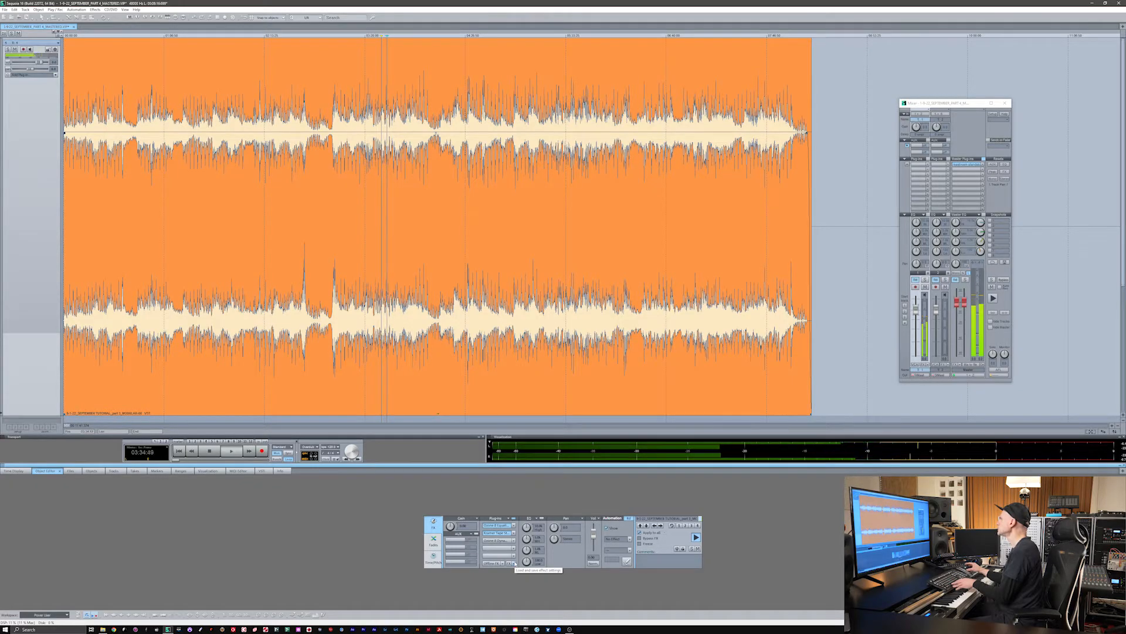
pyautogui.press('space')
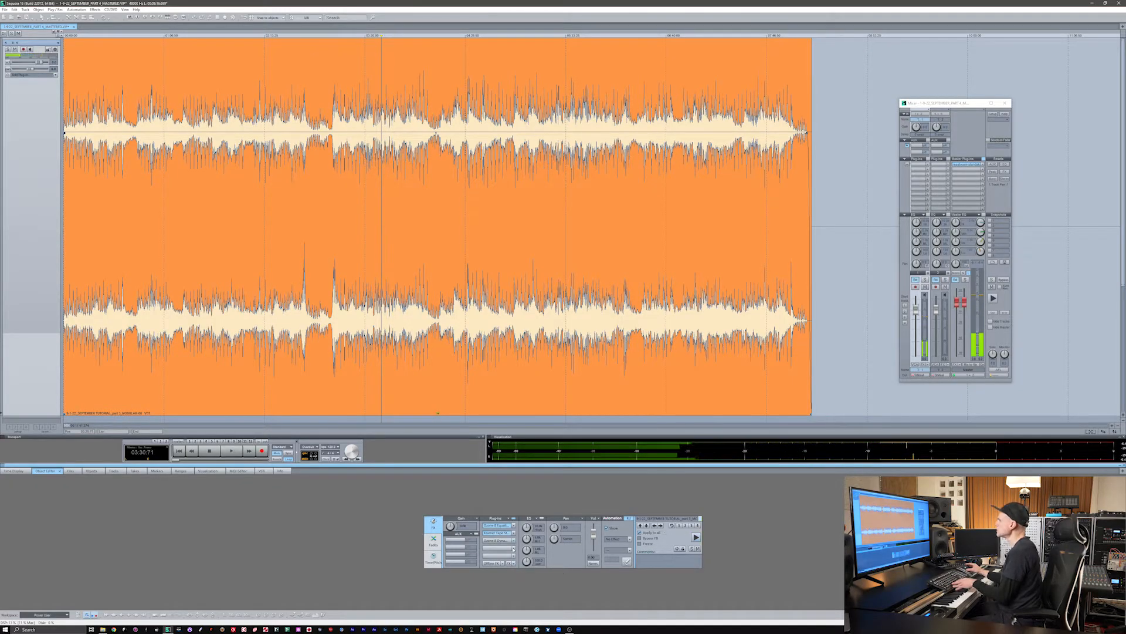
# - Add the Ozone Imager to the object's effect chain and load its Modern Width preset
pyautogui.click(514, 550)
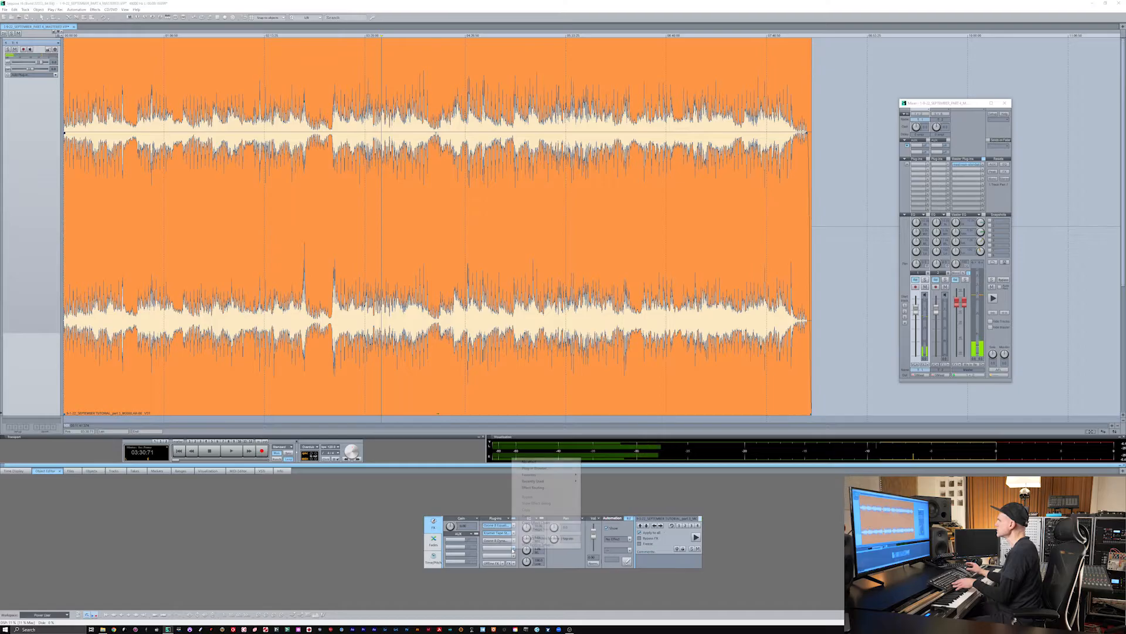
pyautogui.click(535, 468)
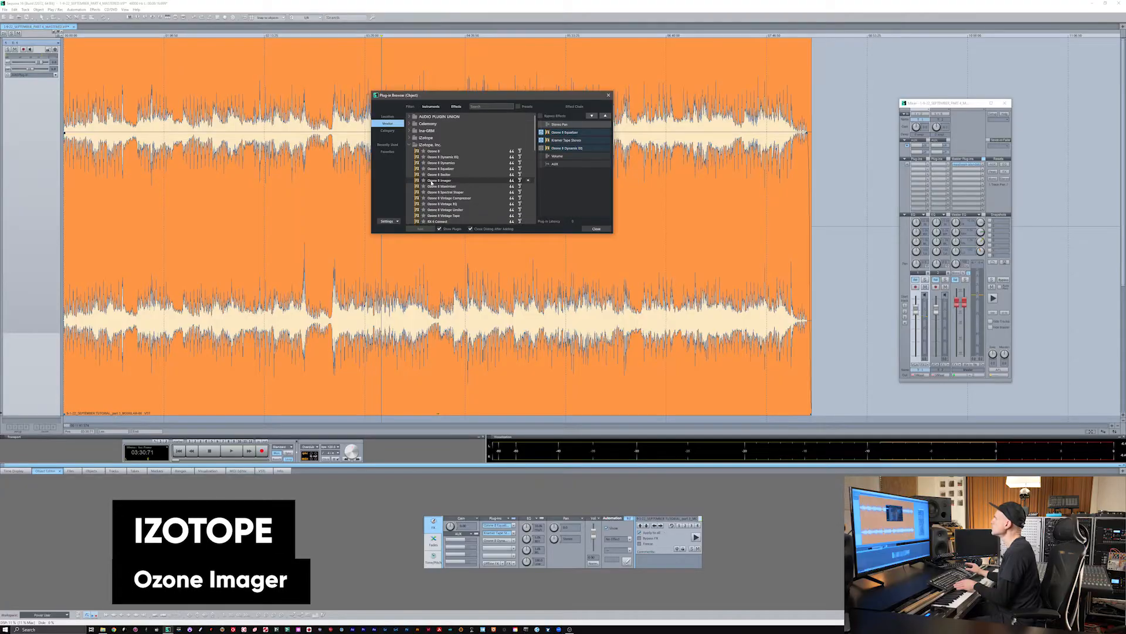
pyautogui.doubleClick(432, 180)
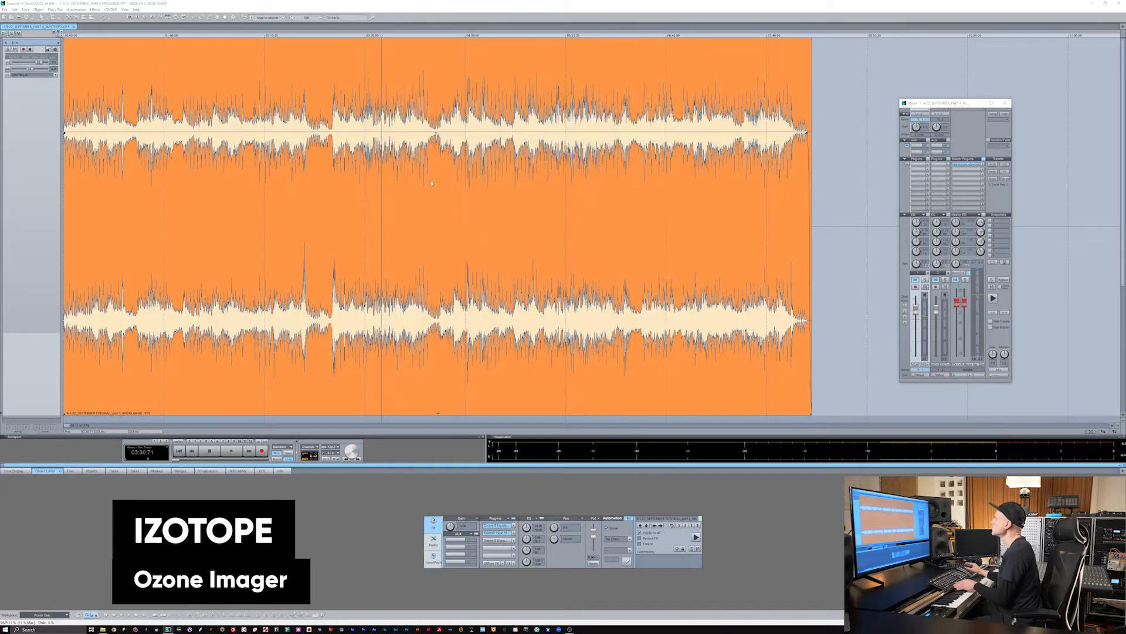
pyautogui.click(554, 224)
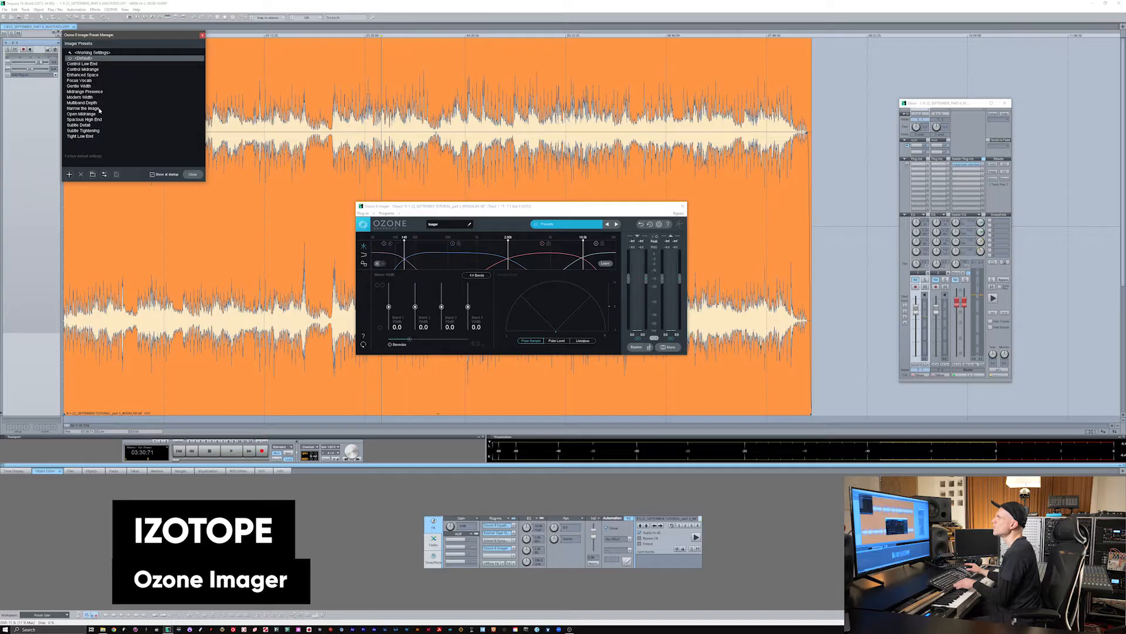
pyautogui.click(90, 98)
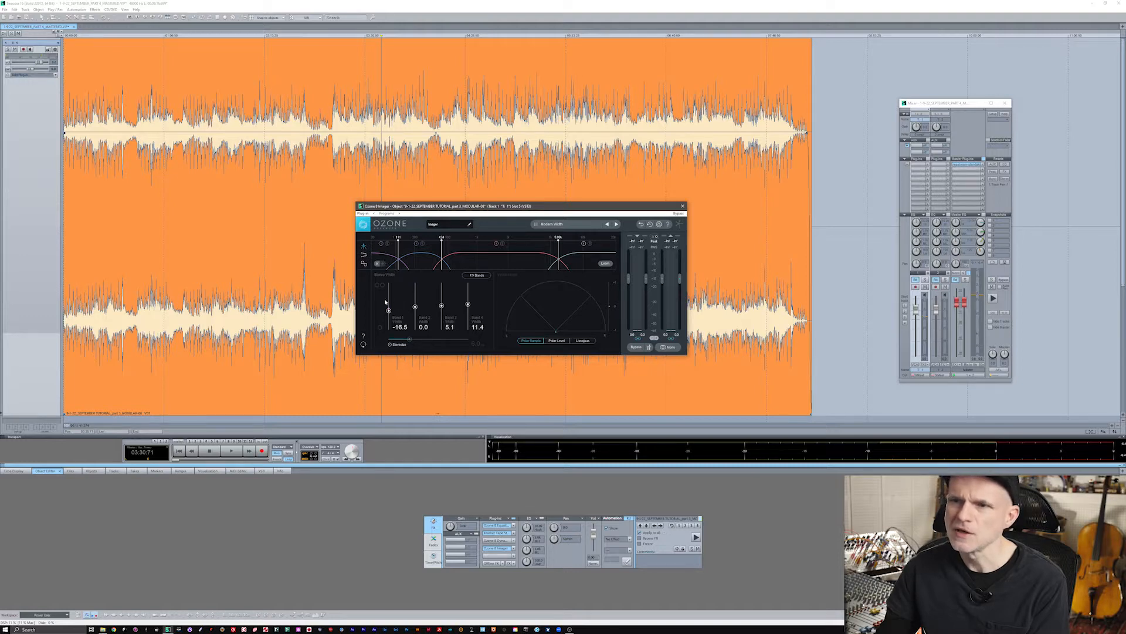
# - Try different stereo widths on the Imager's Band 1, including 100, and restore the Modern Width preset
pyautogui.moveTo(389, 310); pyautogui.dragTo(388, 331)
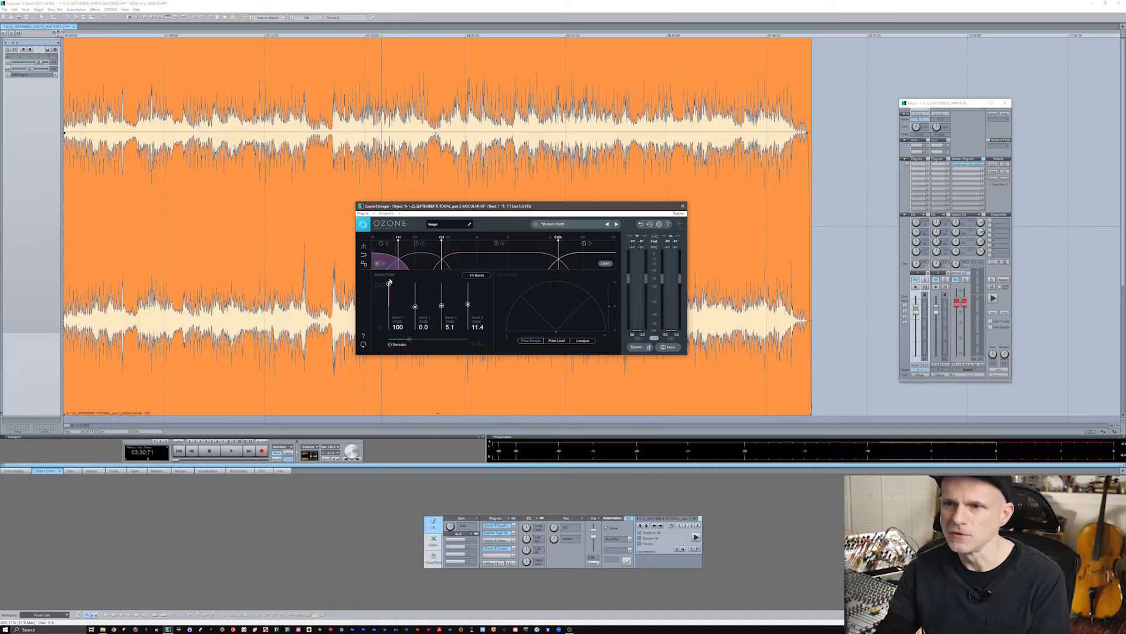
pyautogui.doubleClick(389, 283)
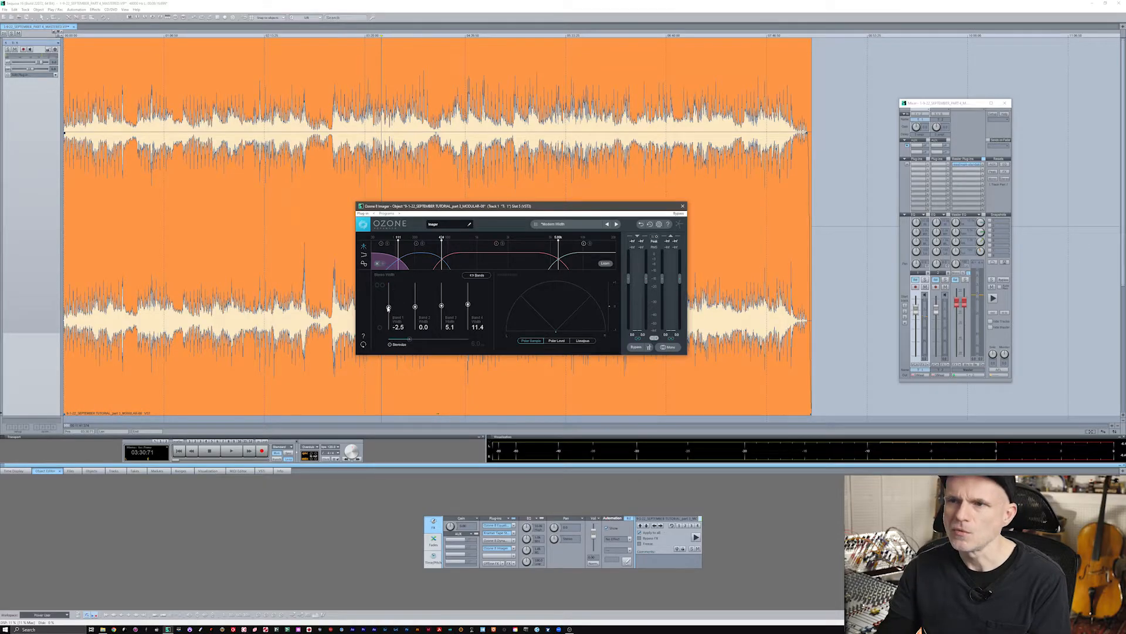
pyautogui.click(567, 225)
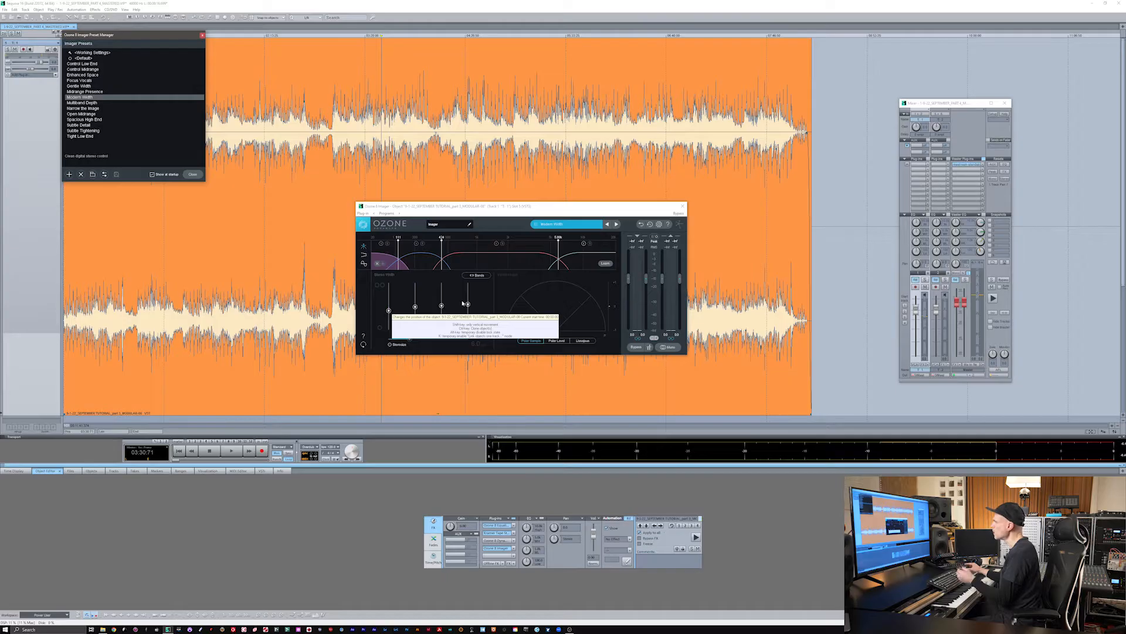
pyautogui.click(477, 304)
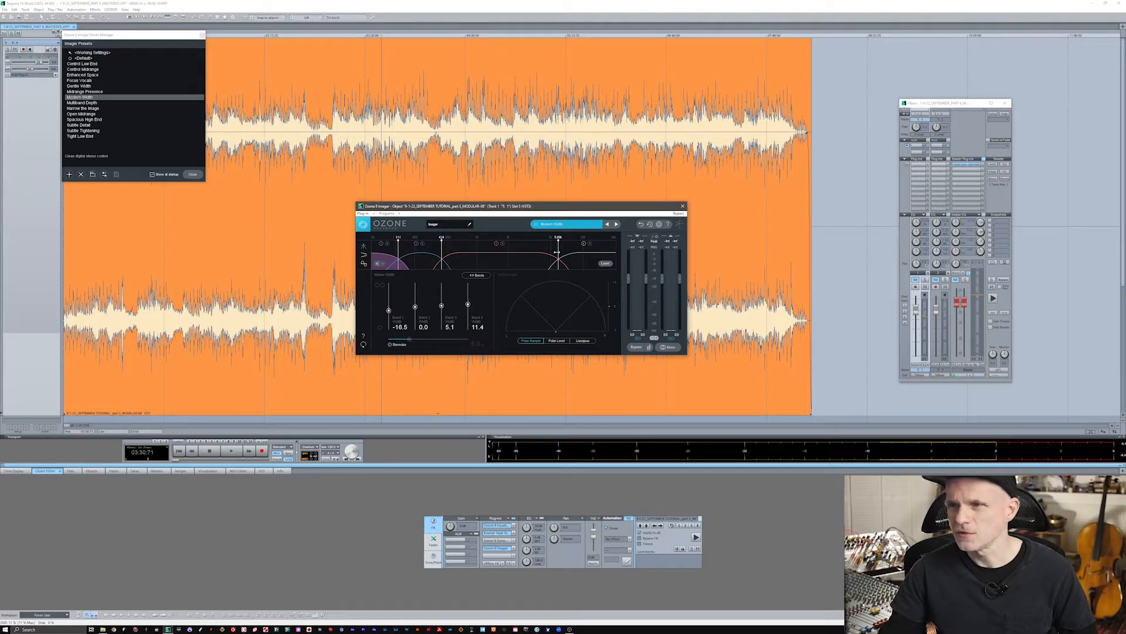
# - Play the track through the Imager to examine its stereo field display, closing the preset manager
pyautogui.press('space')
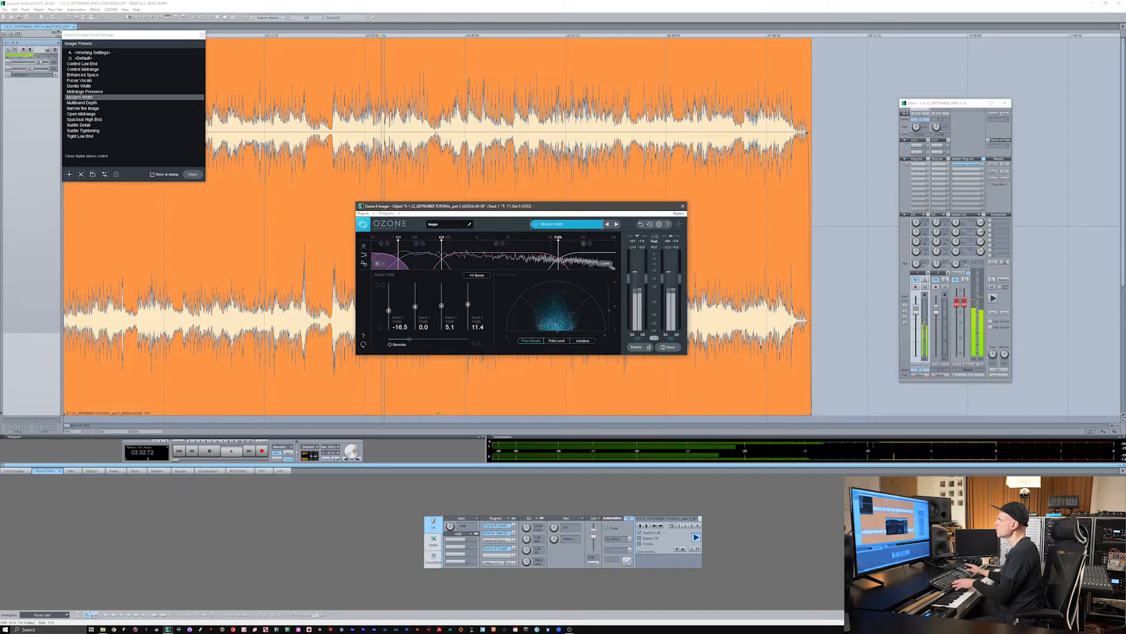
pyautogui.click(202, 35)
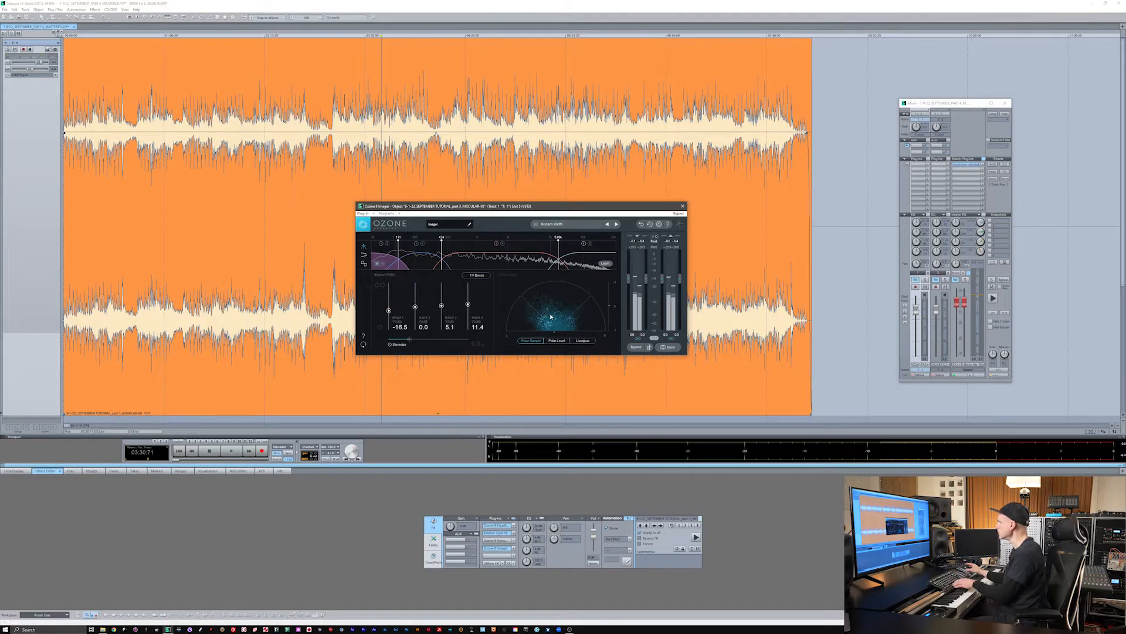
pyautogui.press('space')
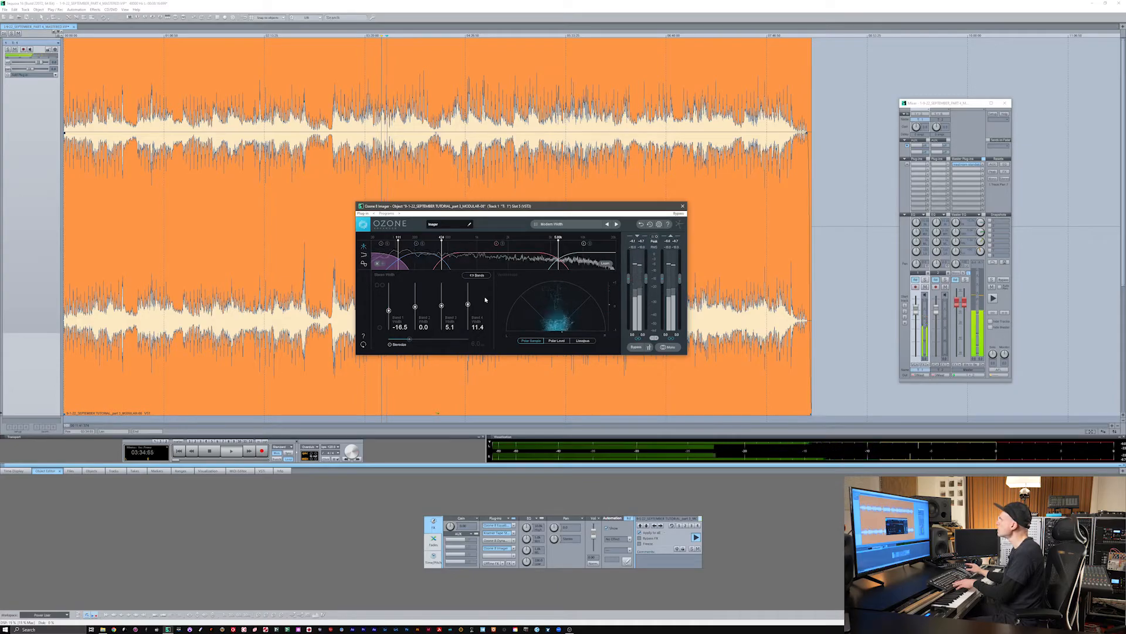
# - Set the Imager's stereo width to -43.0 for Band 1, -10.1 for Band 2 and 34.2 for Band 4 while auditioning
pyautogui.press('space')
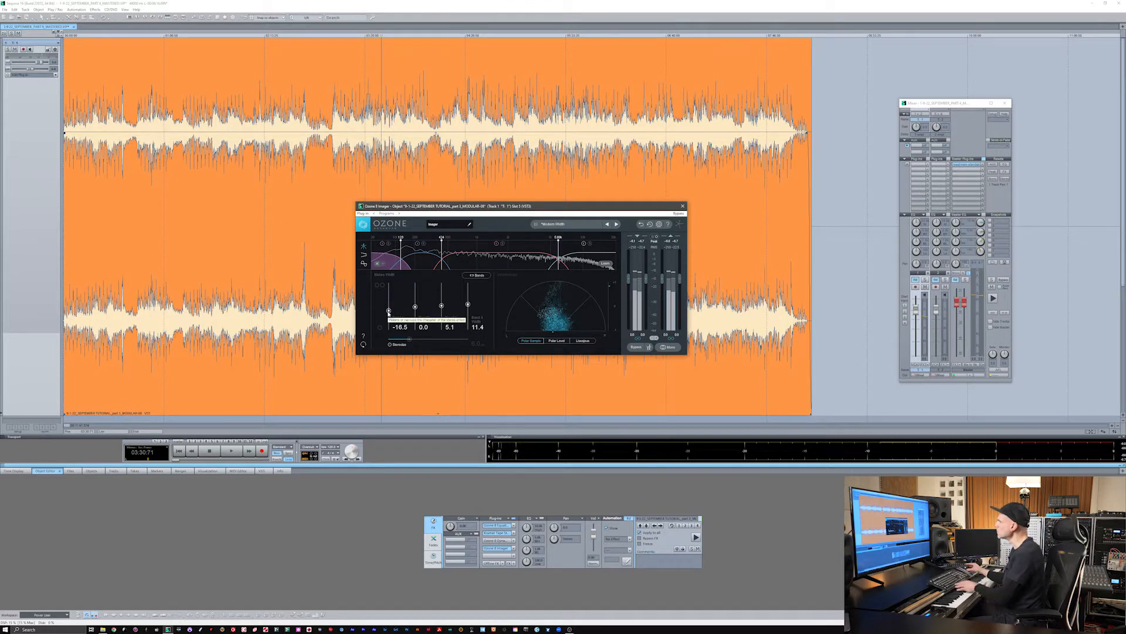
pyautogui.press('space')
pyautogui.moveTo(389, 311); pyautogui.dragTo(388, 313)
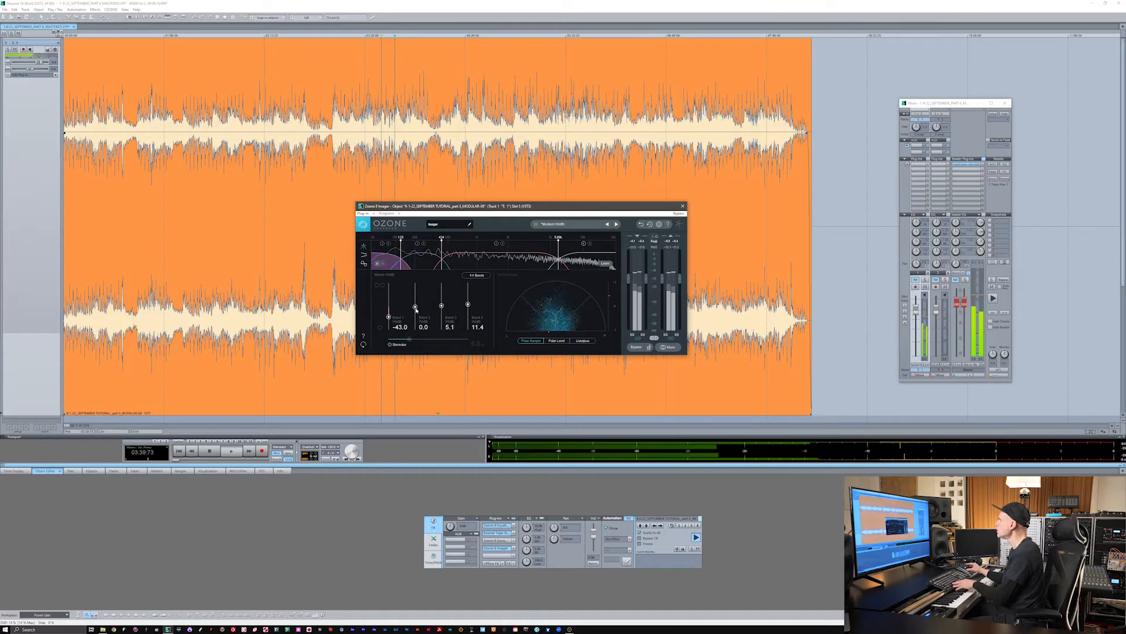
pyautogui.moveTo(414, 309); pyautogui.dragTo(414, 311)
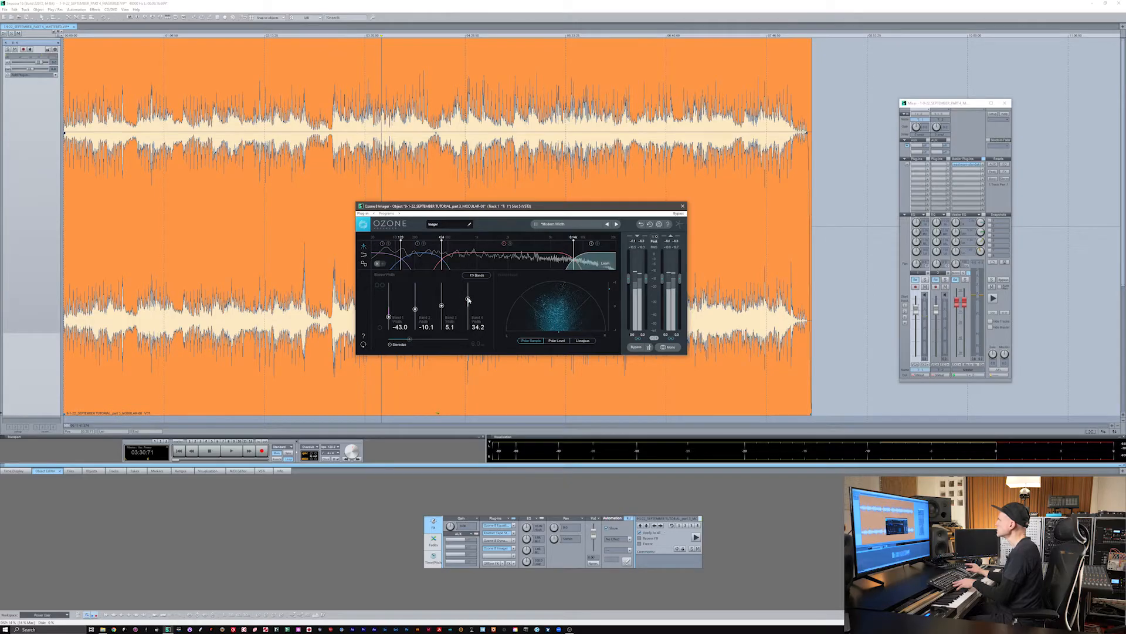
# - Set the Imager's stereo width to 32.9 for Band 4 and -13.9 for Band 2, soloing bands while auditioning
pyautogui.press('space')
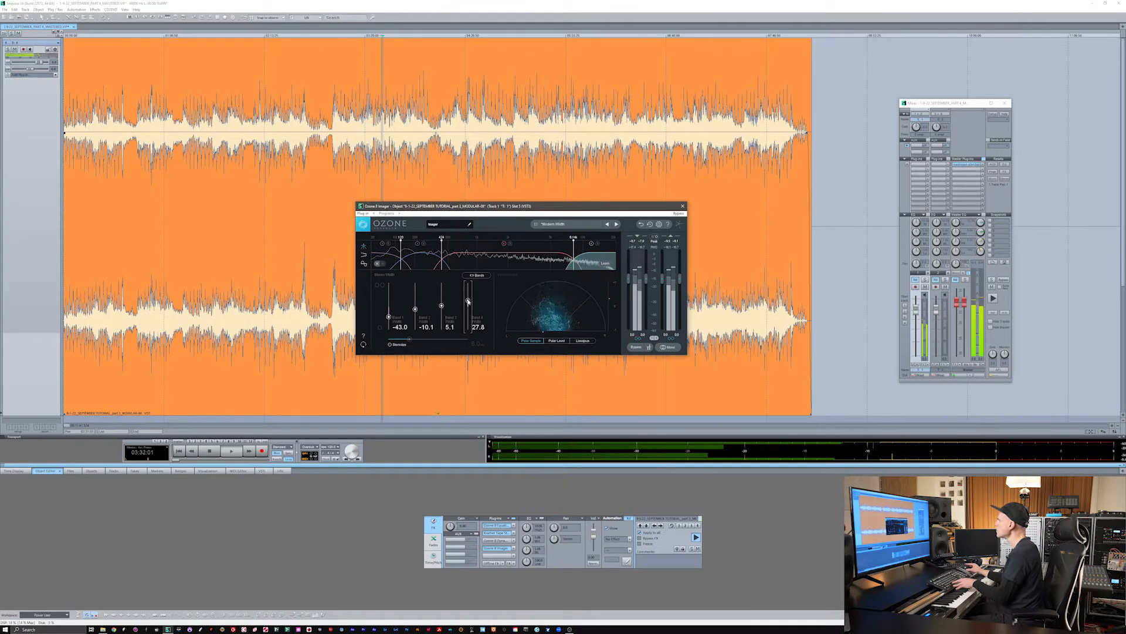
pyautogui.moveTo(469, 301); pyautogui.dragTo(468, 300)
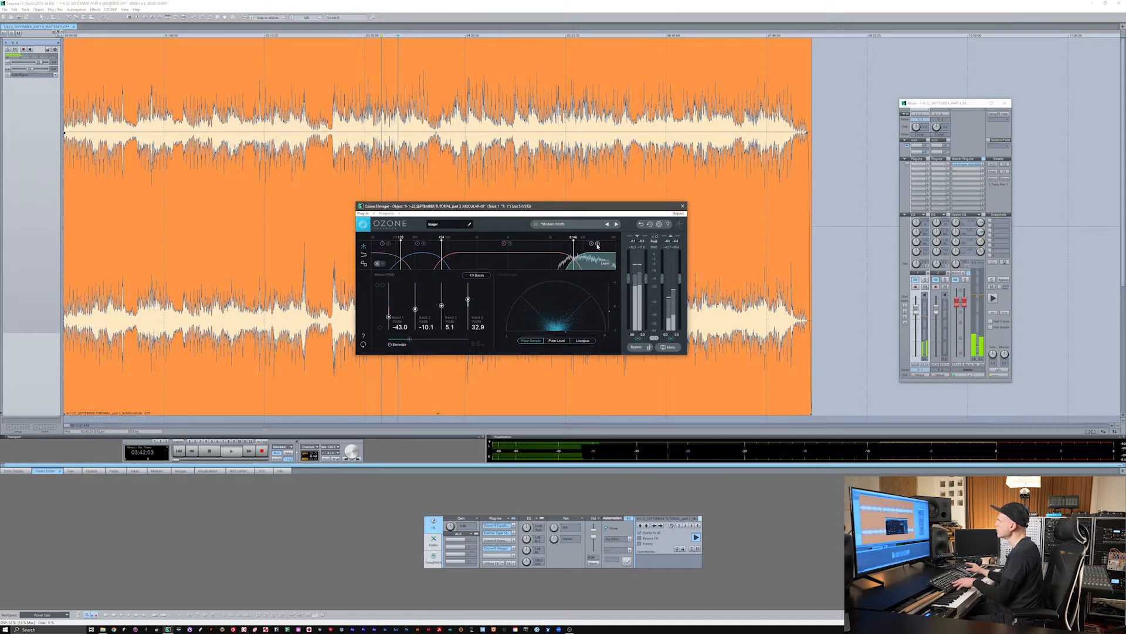
pyautogui.click(598, 243)
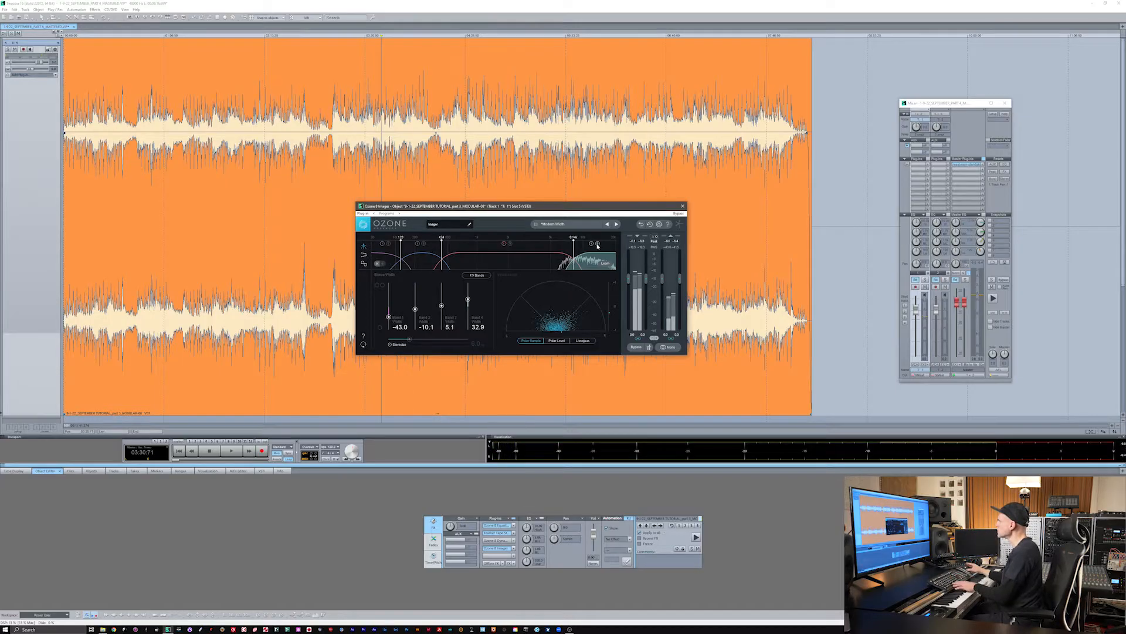
pyautogui.press('space')
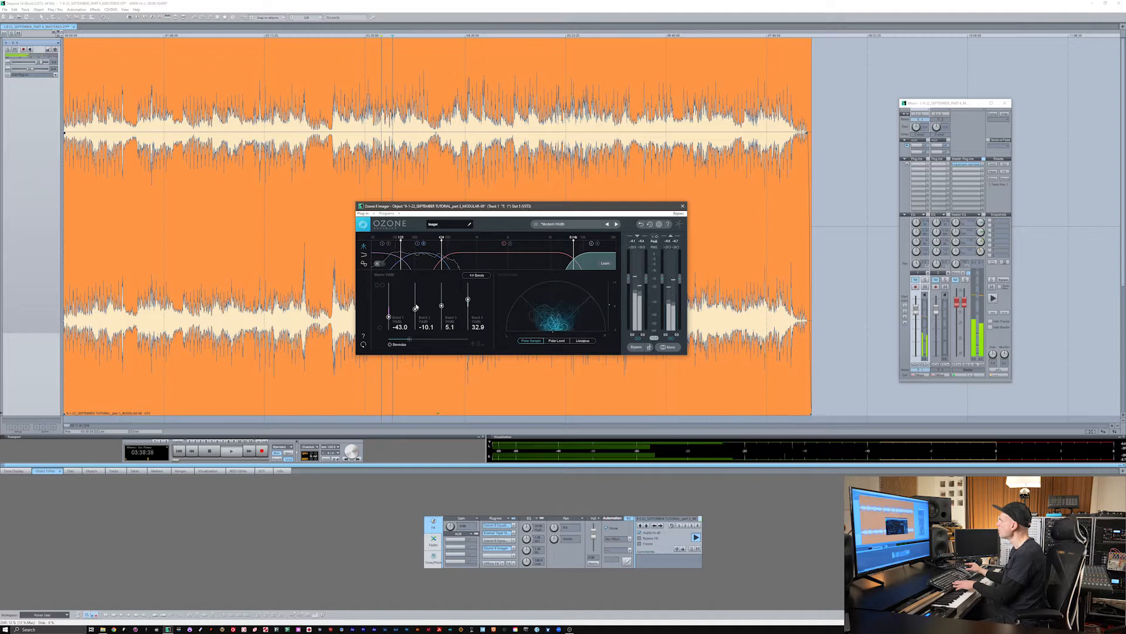
pyautogui.moveTo(416, 307); pyautogui.dragTo(415, 311)
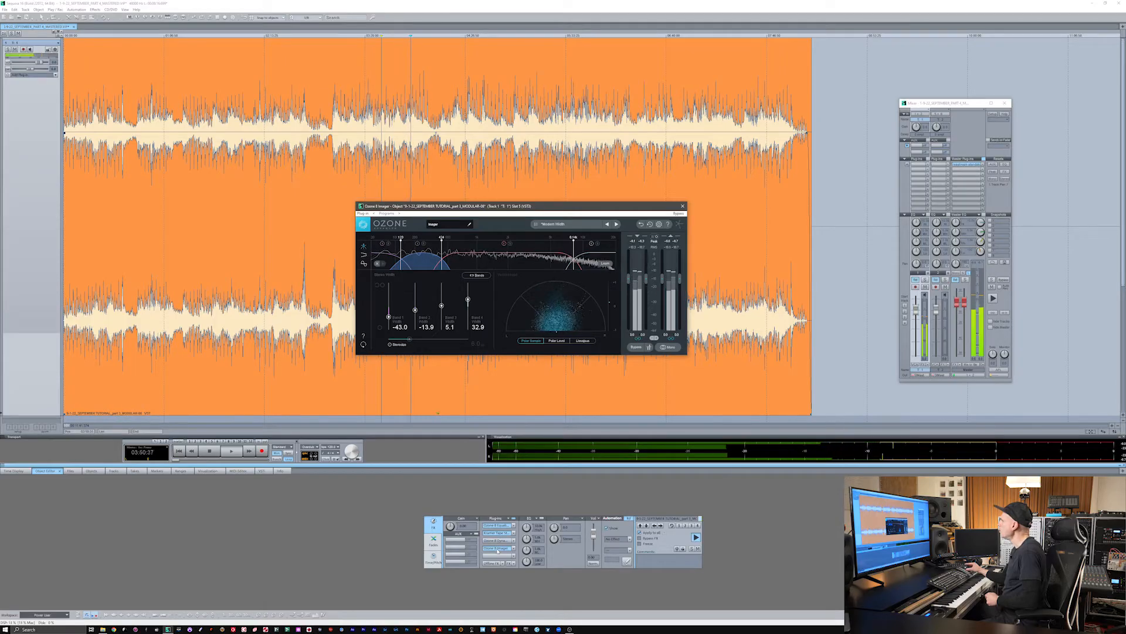
# - Add the elysia alpha master compressor to the object's effect chain and load one of its factory presets
pyautogui.click(497, 550)
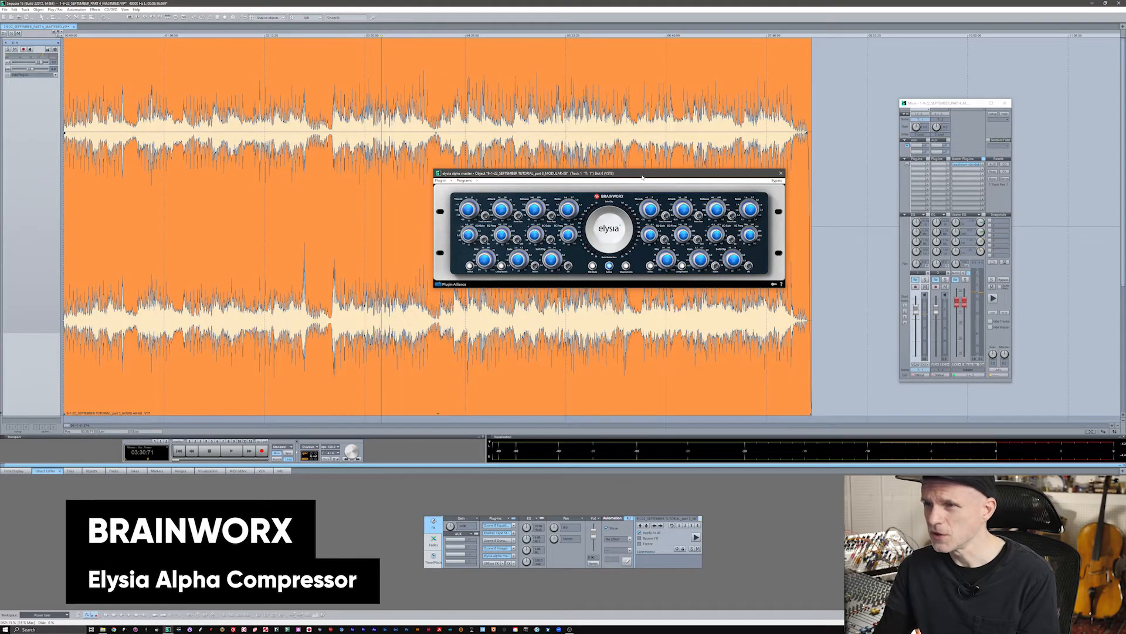
pyautogui.moveTo(642, 176); pyautogui.dragTo(593, 165)
pyautogui.click(414, 169)
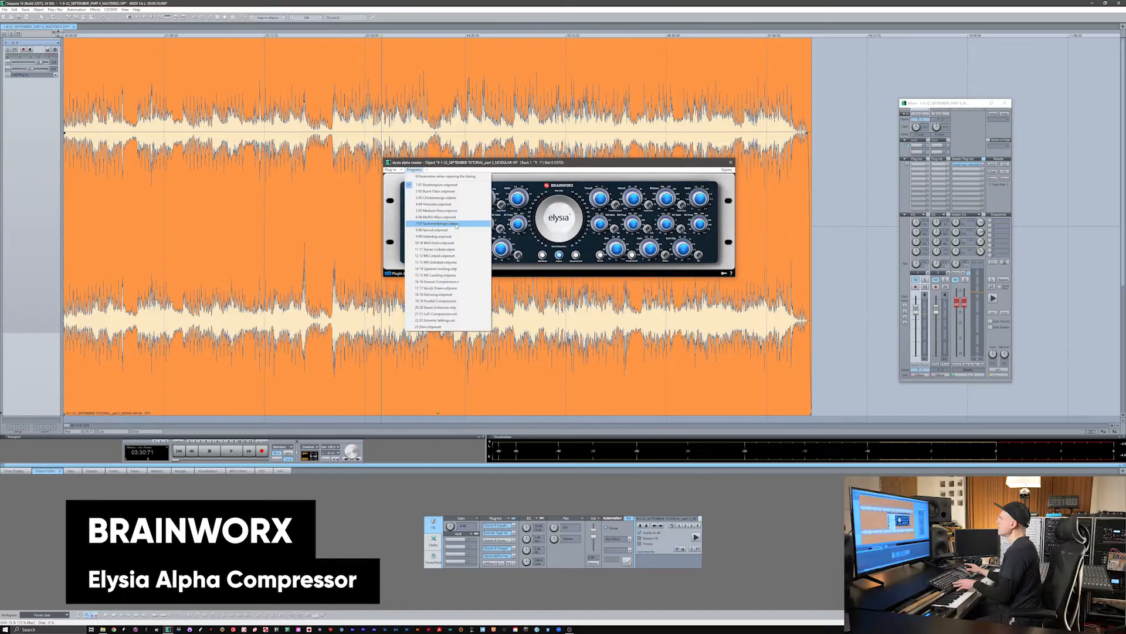
pyautogui.click(449, 270)
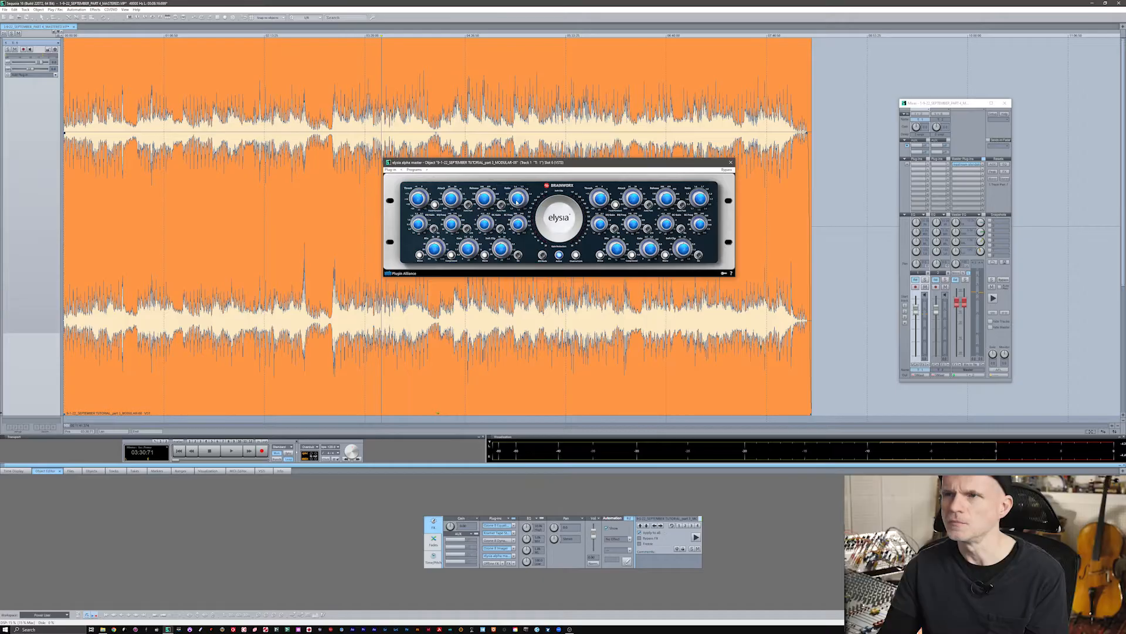
# - Adjust the alpha master's first-channel threshold and gain while auditioning the track through the compressor
pyautogui.moveTo(517, 202)
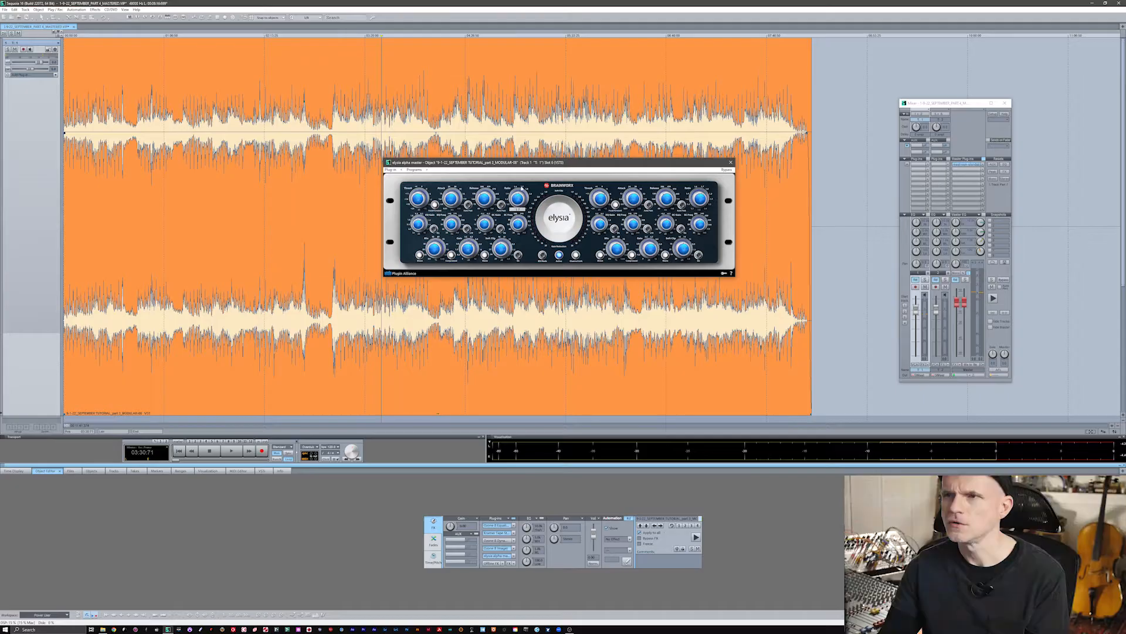
pyautogui.press('space')
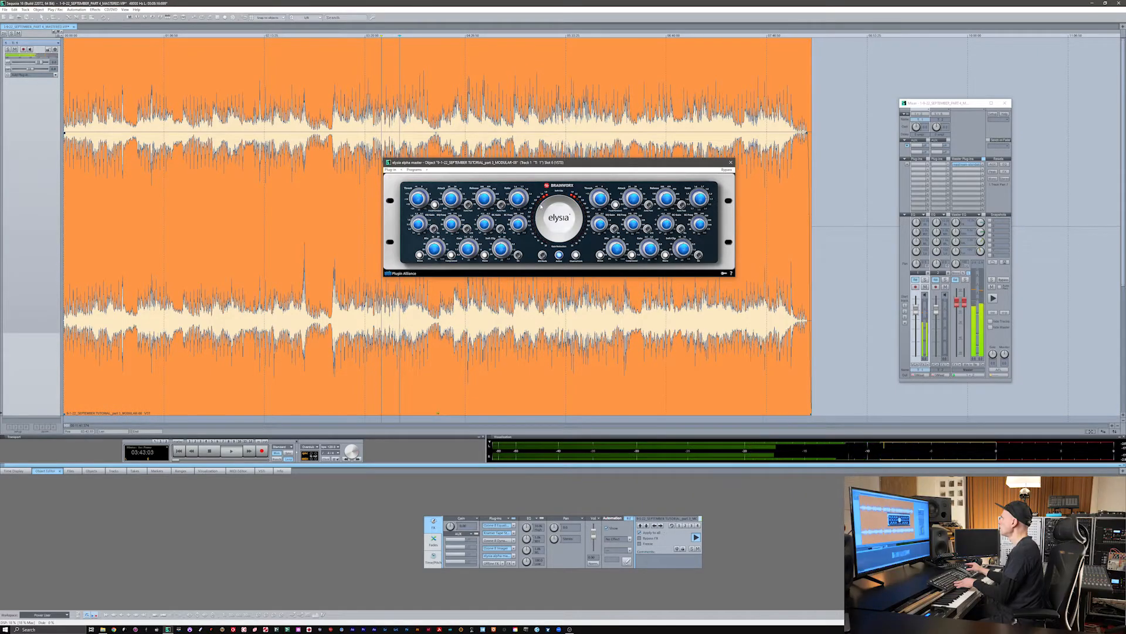
pyautogui.press('space')
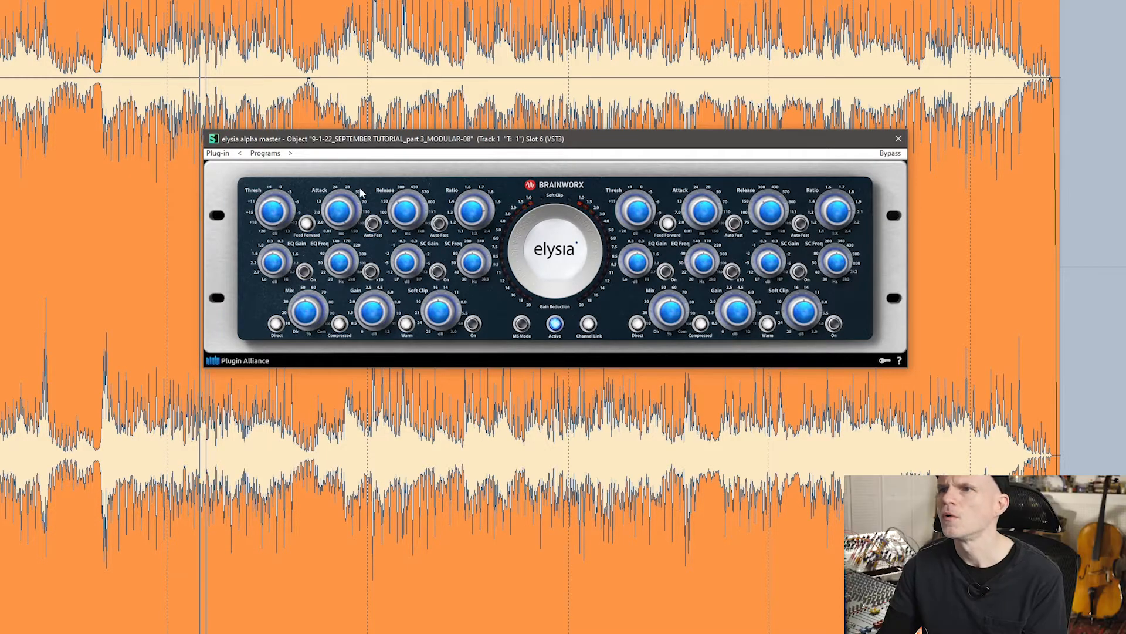
pyautogui.moveTo(266, 212)
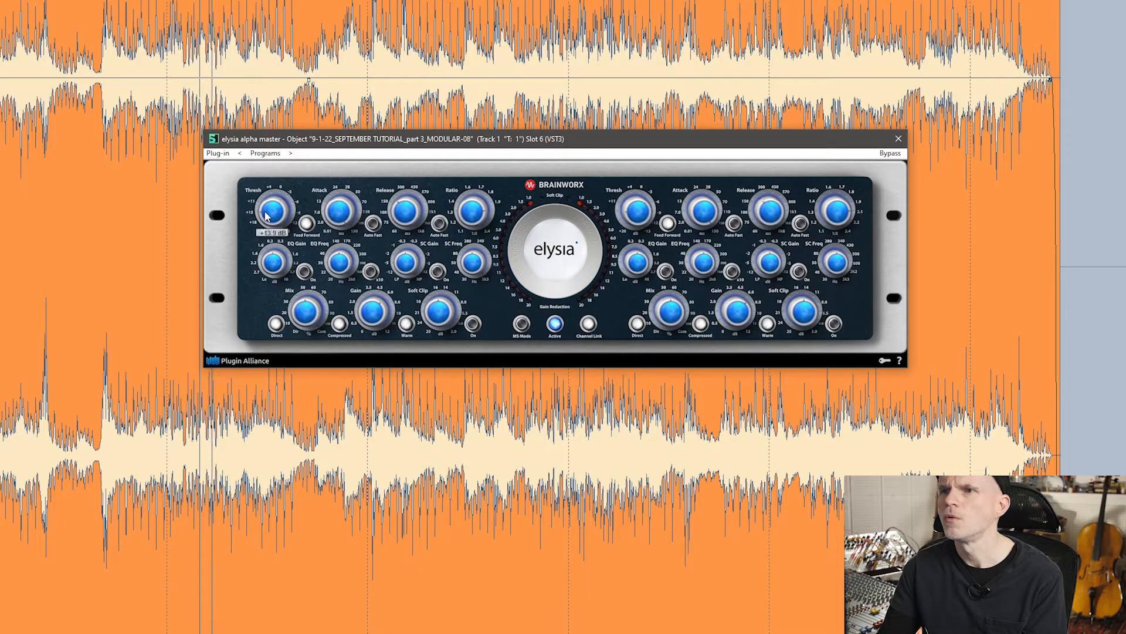
pyautogui.moveTo(266, 211); pyautogui.dragTo(280, 196)
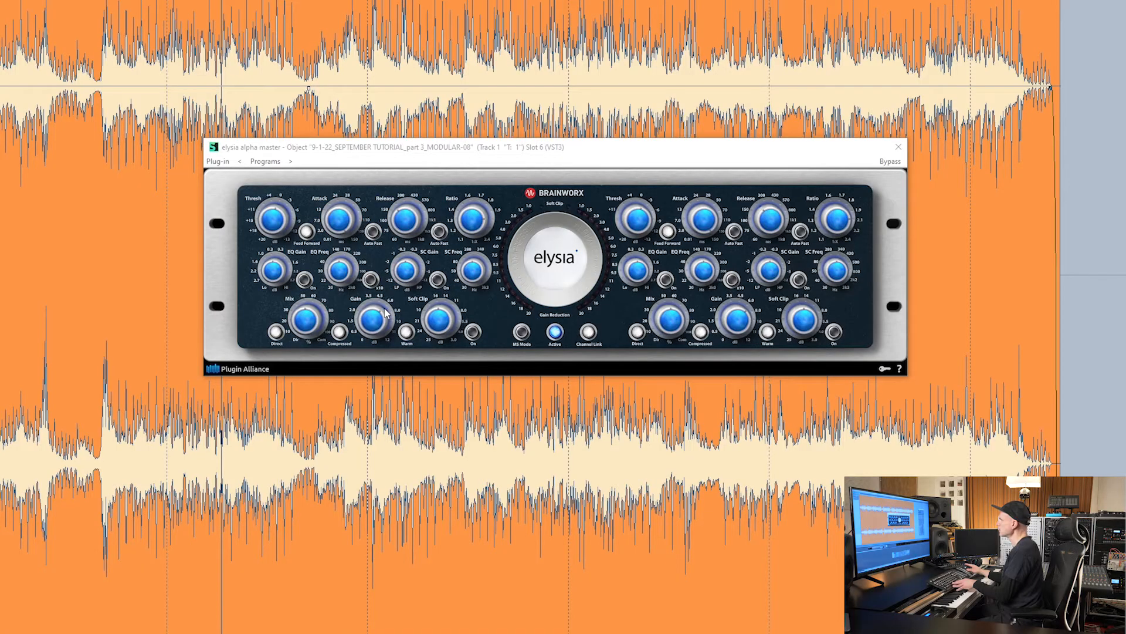
pyautogui.click(373, 322)
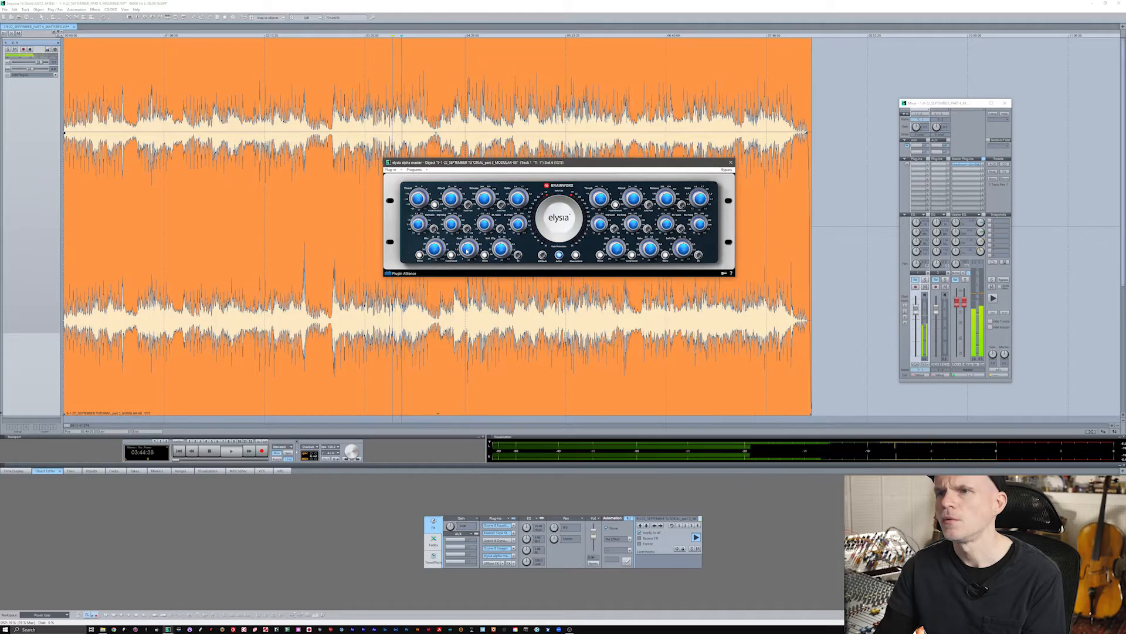
pyautogui.press('space')
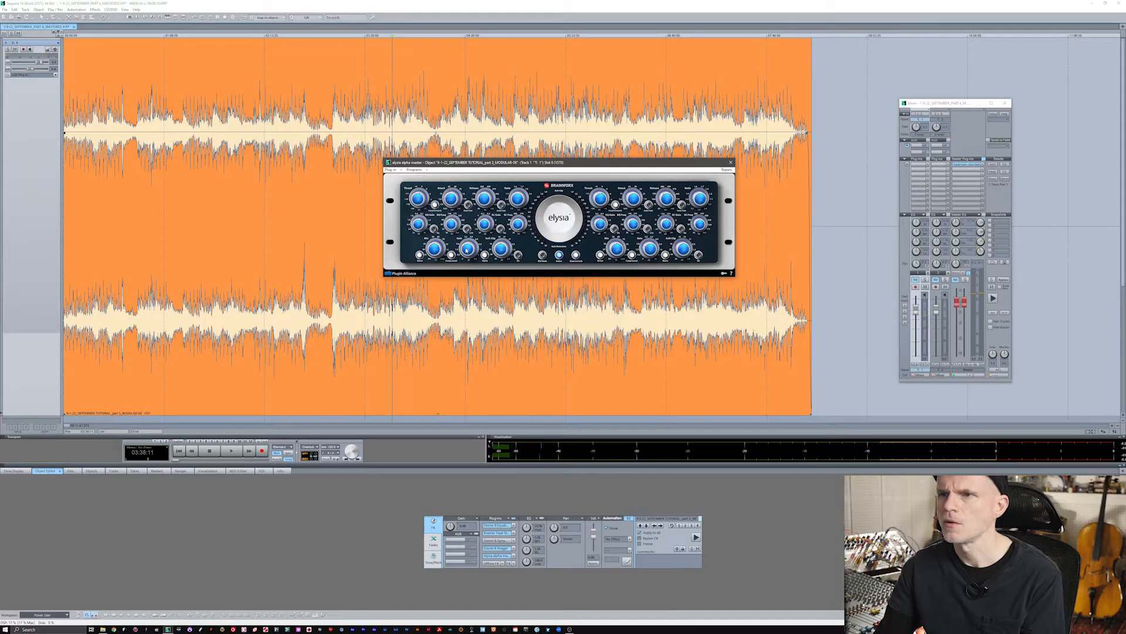
pyautogui.press('space')
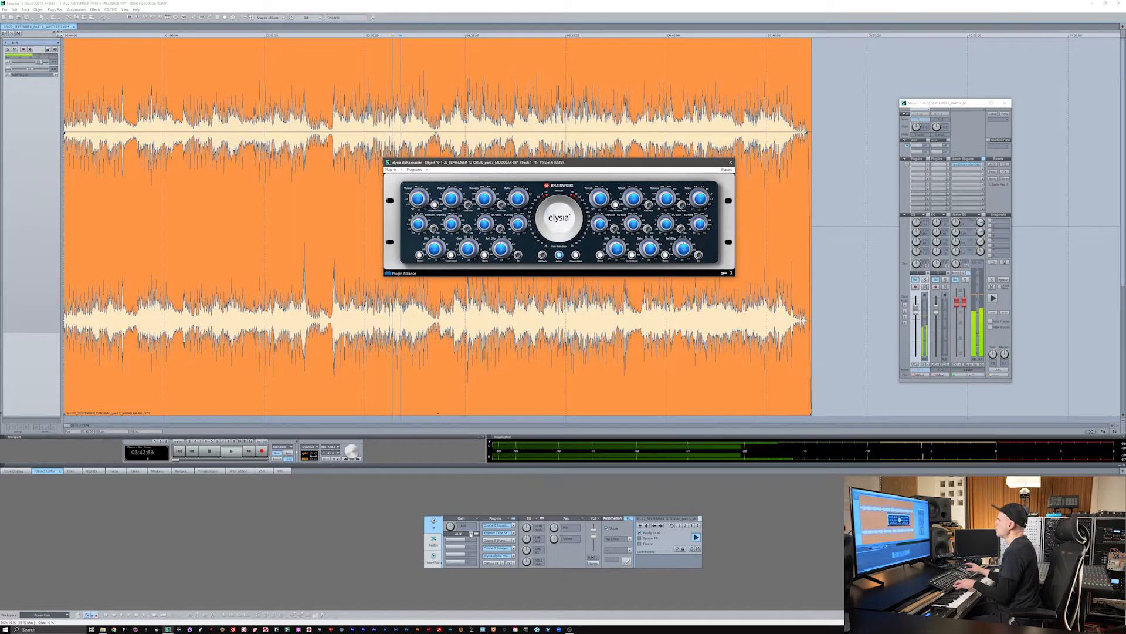
# - Add the Oxford Inflator to the effect chain and raise its effect and curve while auditioning the track
pyautogui.click(496, 558)
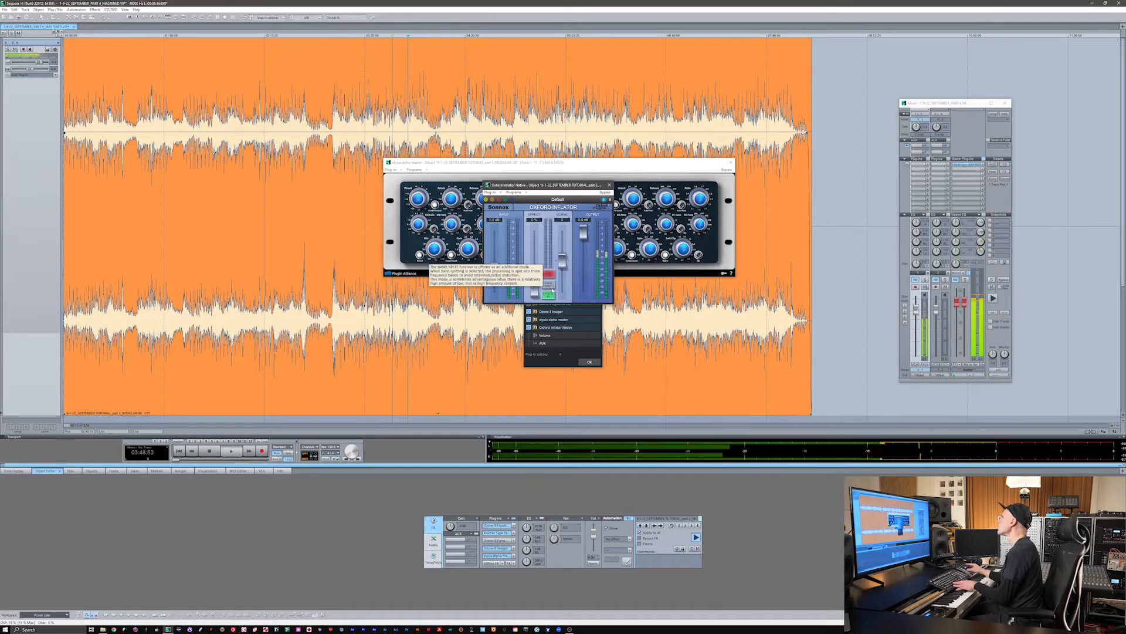
pyautogui.moveTo(534, 290); pyautogui.dragTo(532, 265)
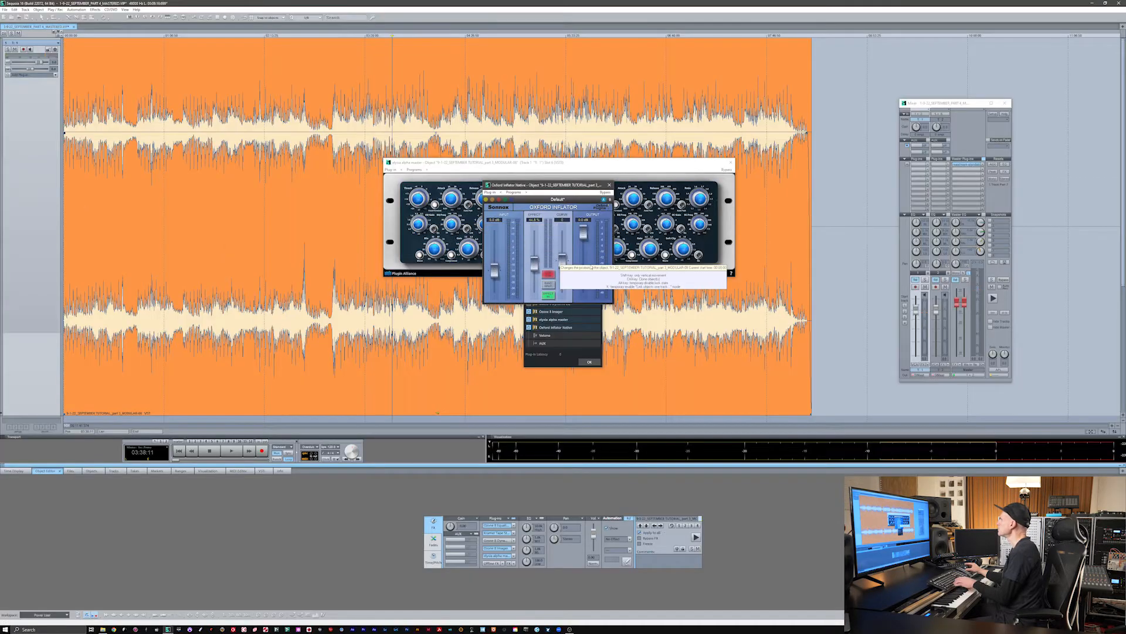
pyautogui.press('space')
pyautogui.moveTo(562, 261); pyautogui.dragTo(562, 255)
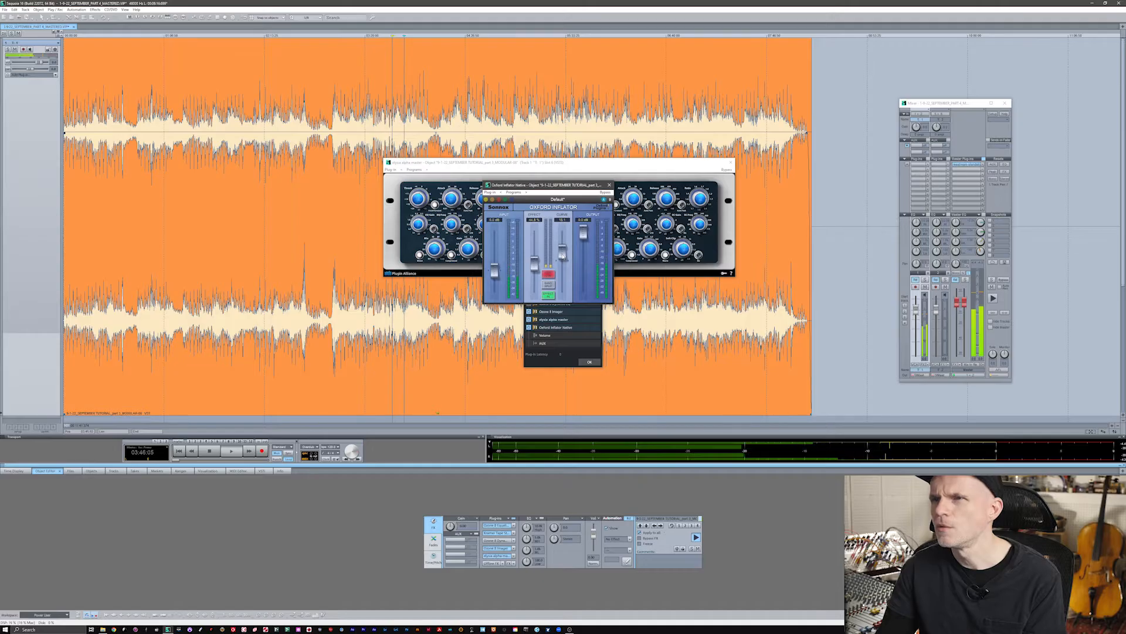
pyautogui.moveTo(537, 264); pyautogui.dragTo(537, 264)
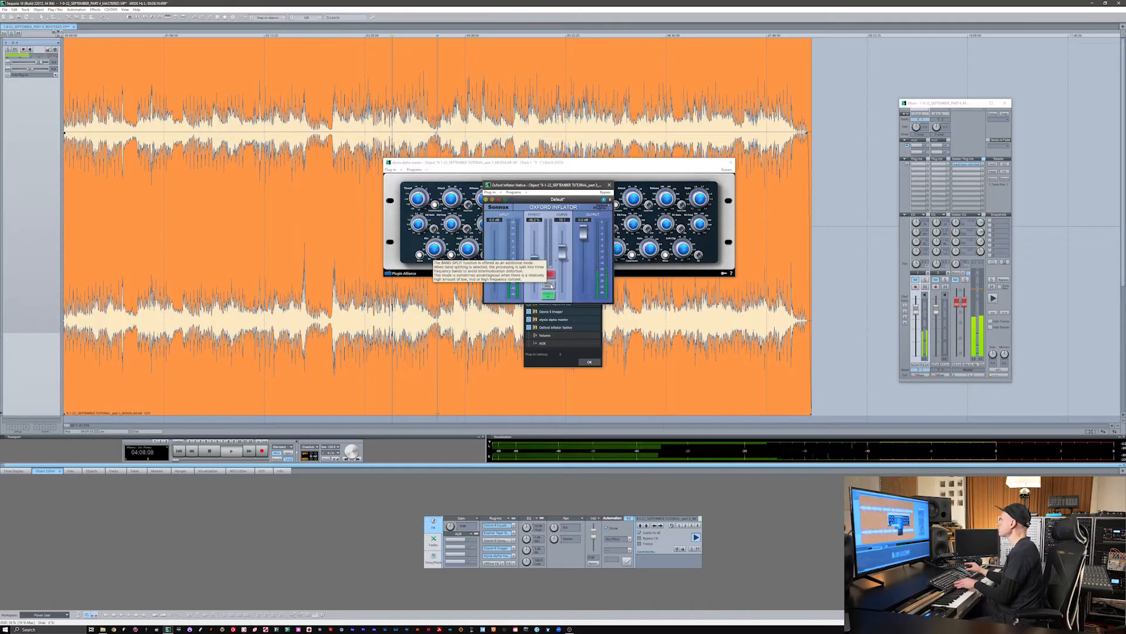
# - Try the Inflator's Band Split mode while the track plays, comparing it switched on and off
pyautogui.click(552, 287)
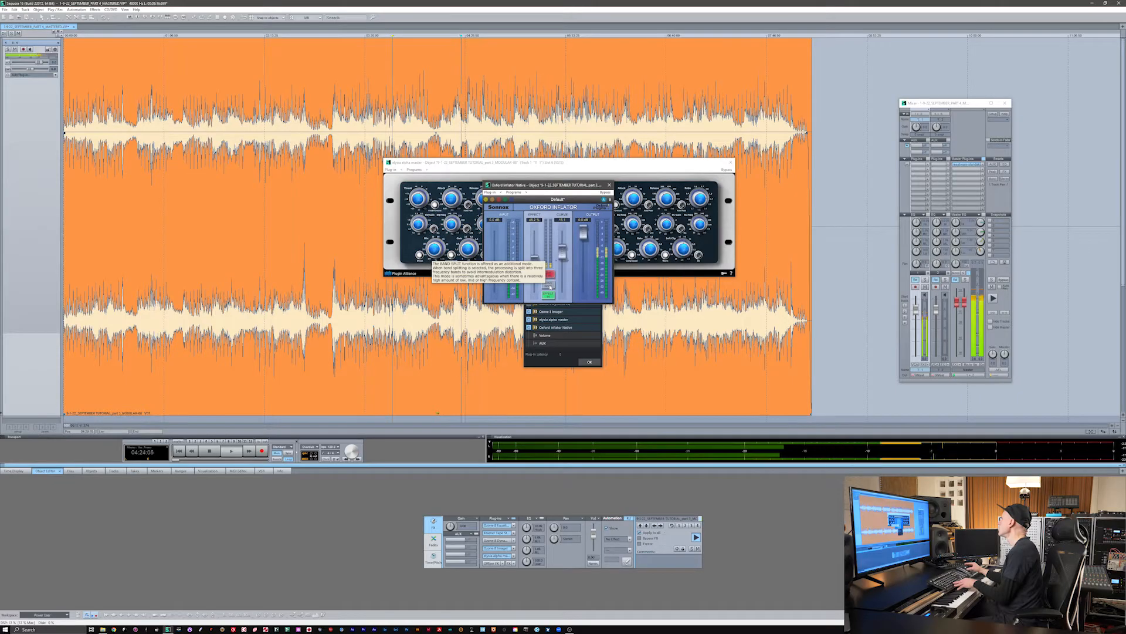
pyautogui.click(549, 285)
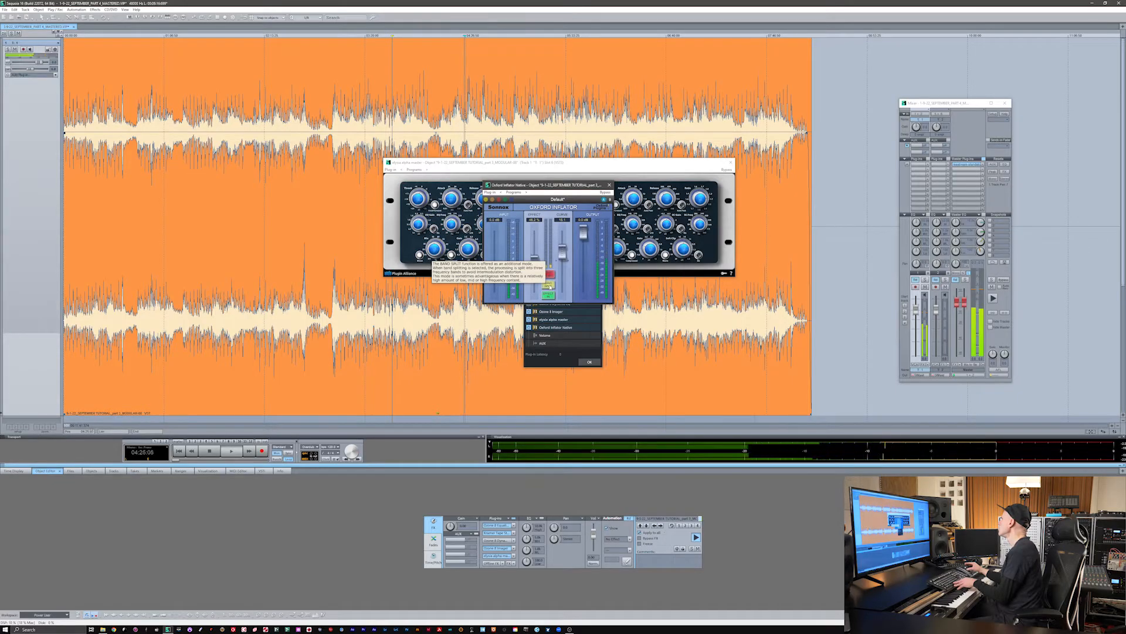
pyautogui.press('space')
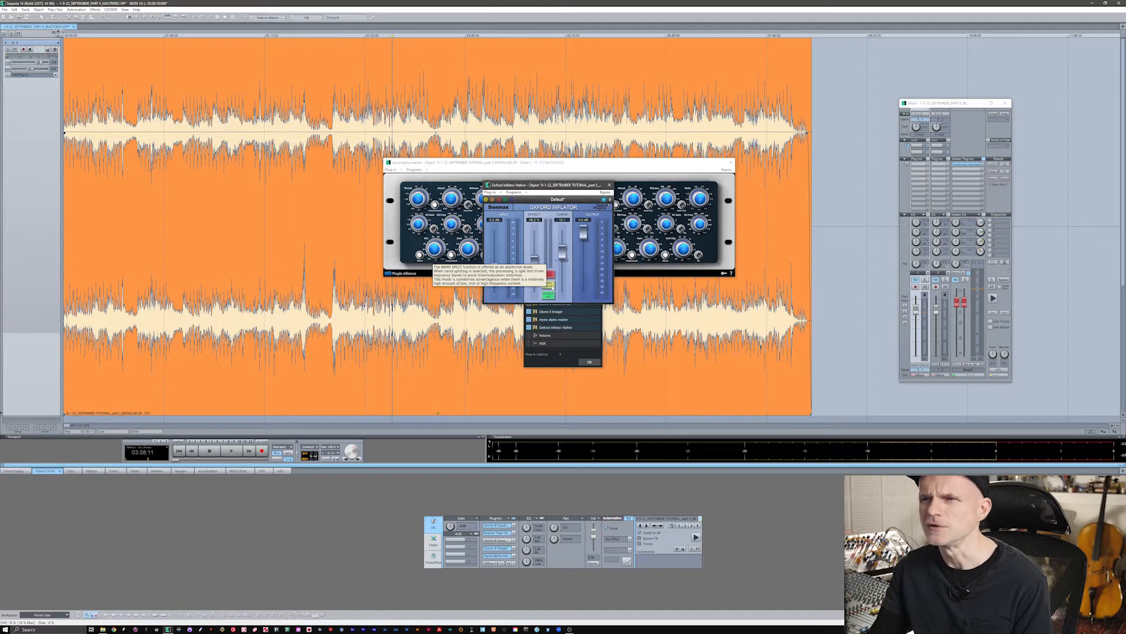
# - Lower the Inflator's effect and curve during playback and switch Band Split off
pyautogui.press('space')
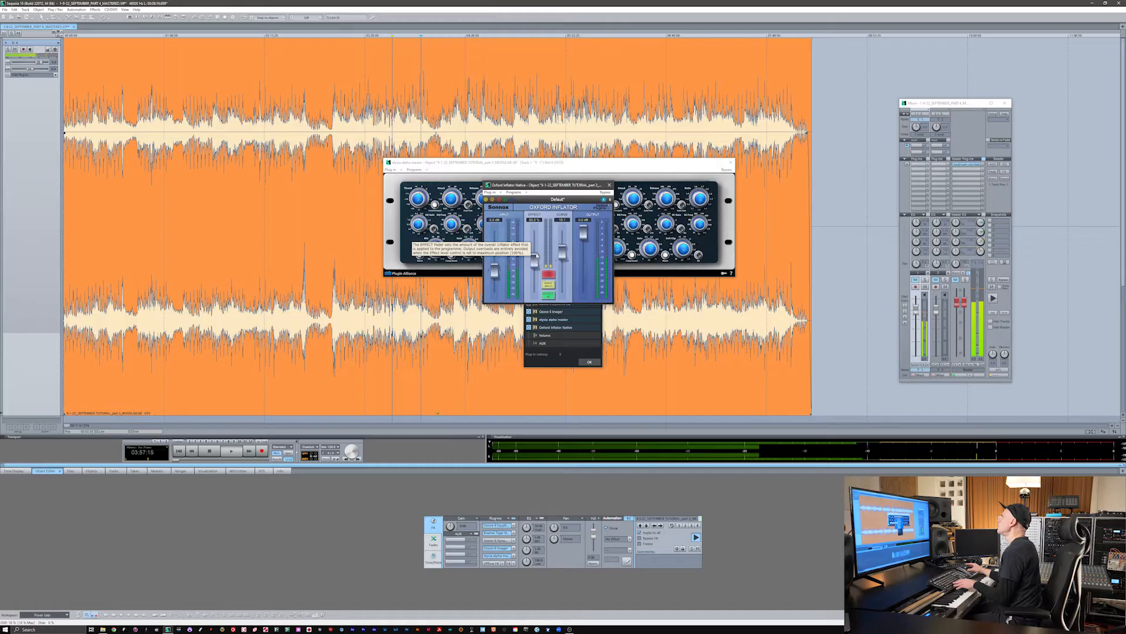
pyautogui.moveTo(535, 257); pyautogui.dragTo(561, 260)
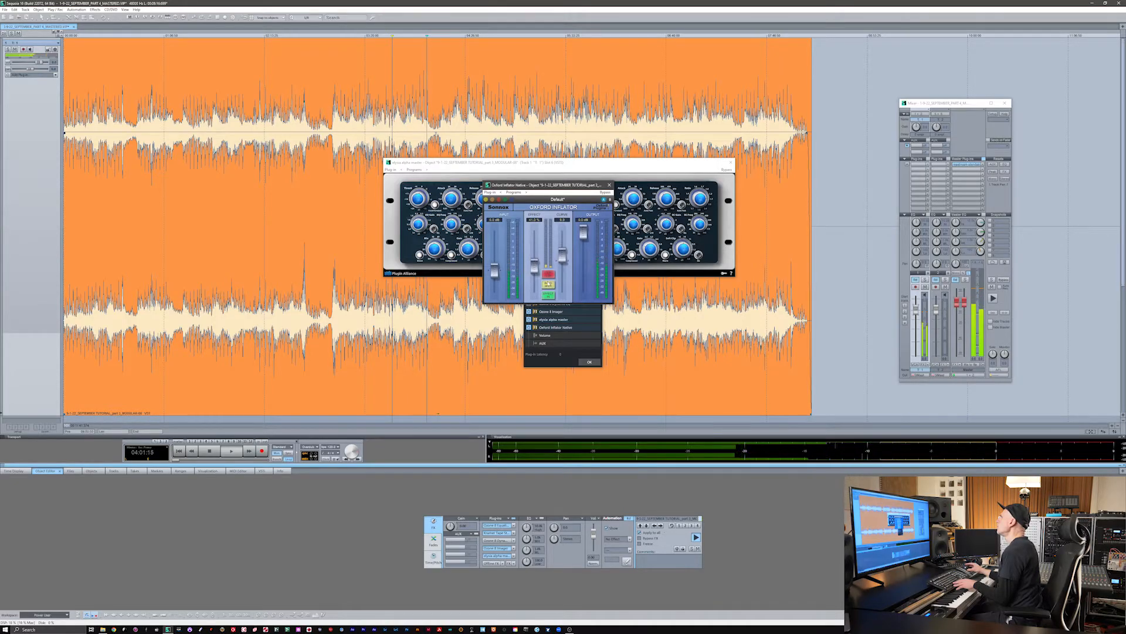
pyautogui.click(548, 284)
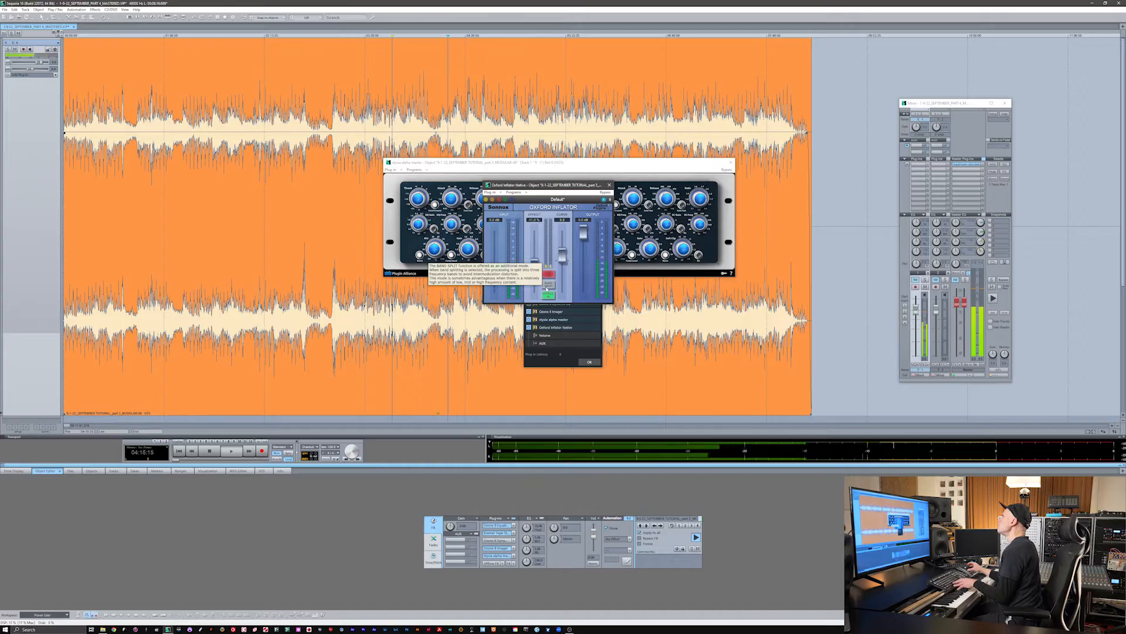
pyautogui.press('space')
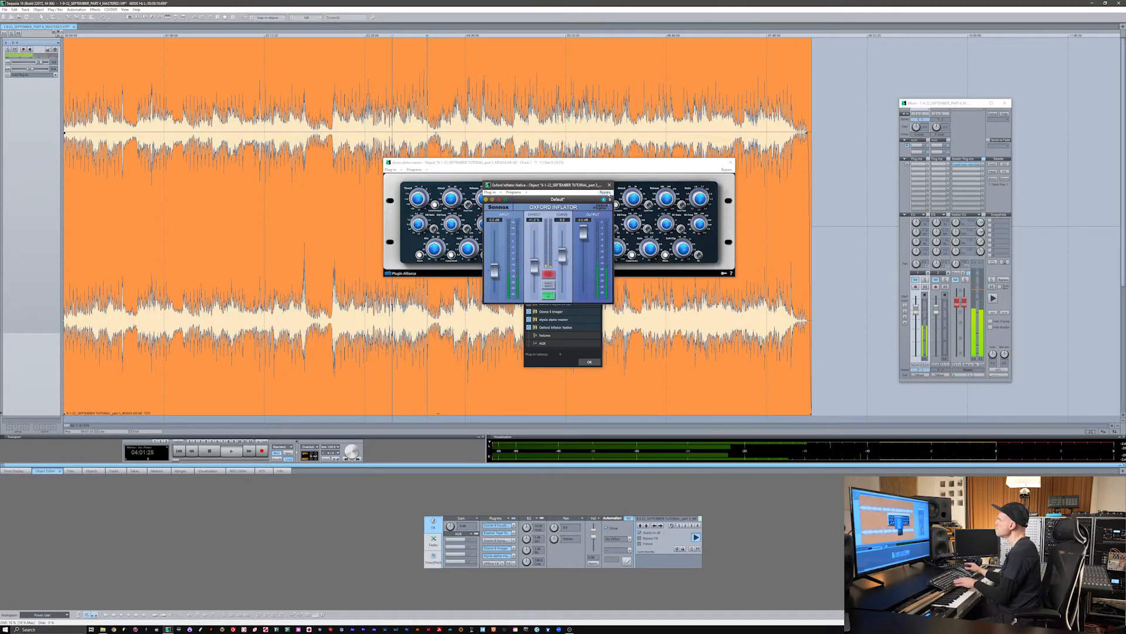
pyautogui.press('space')
# - Close the Inflator and alpha master windows and play the track through the effect chain
pyautogui.click(610, 185)
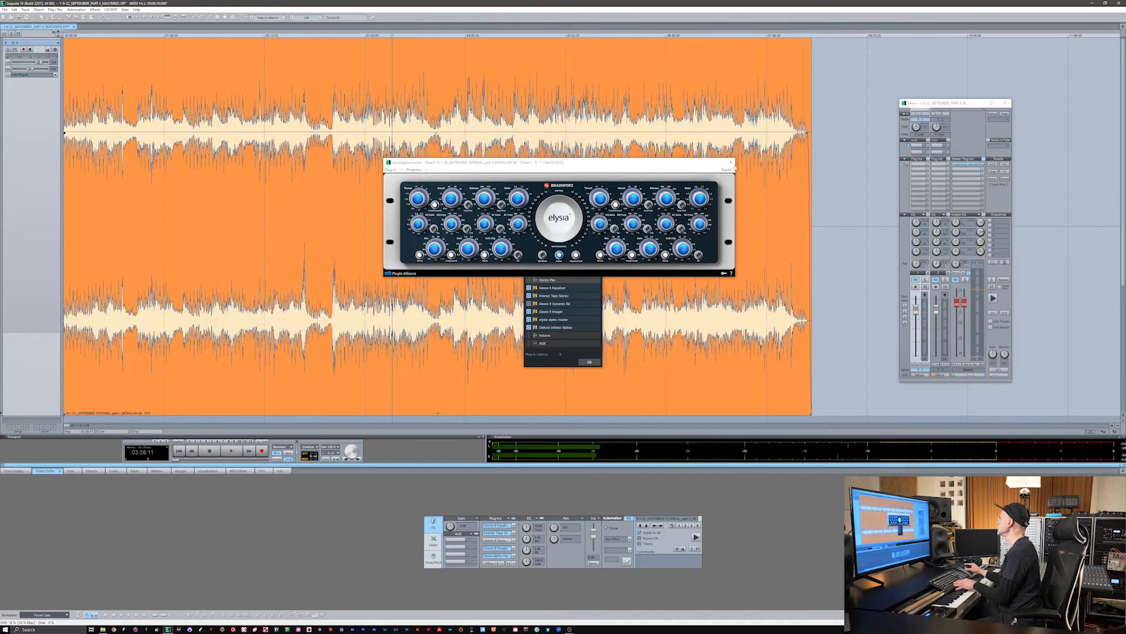
pyautogui.click(730, 163)
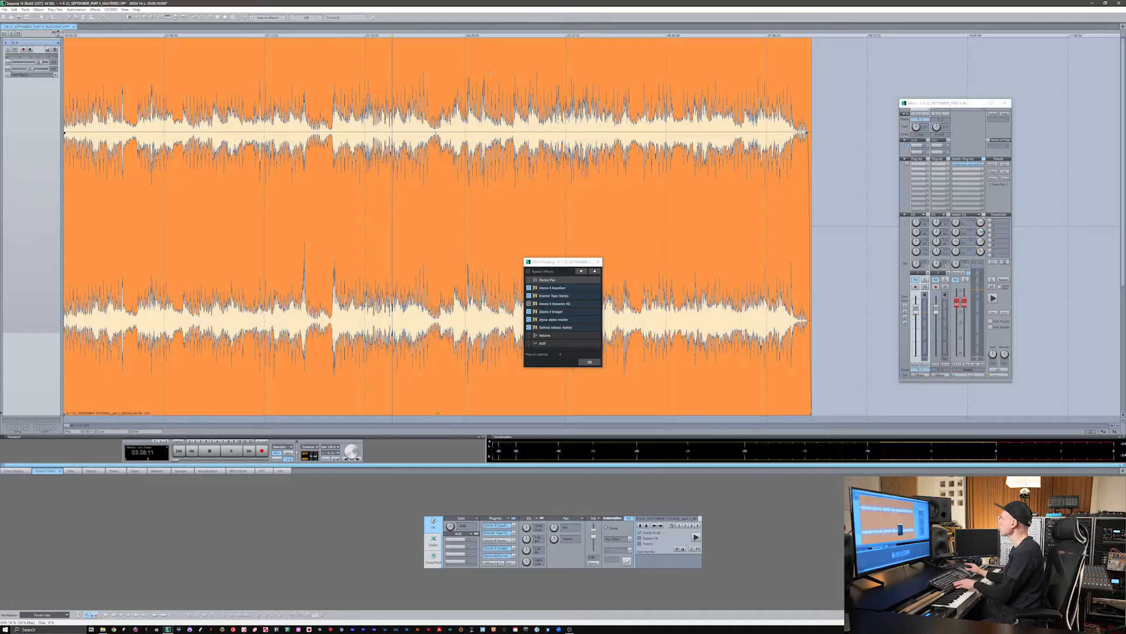
pyautogui.press('space')
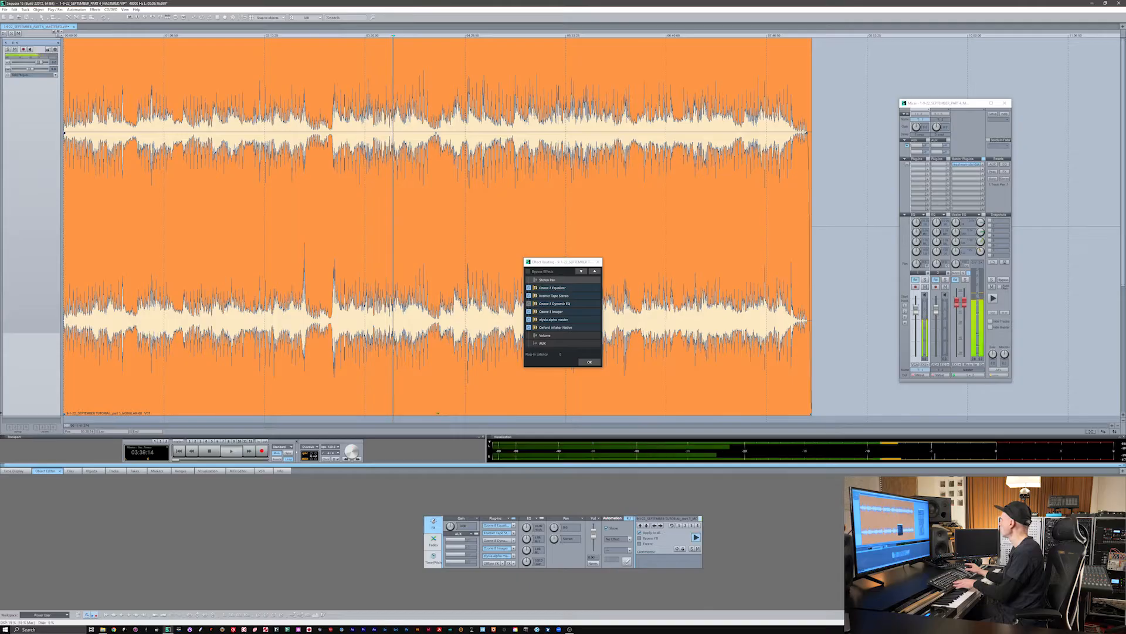
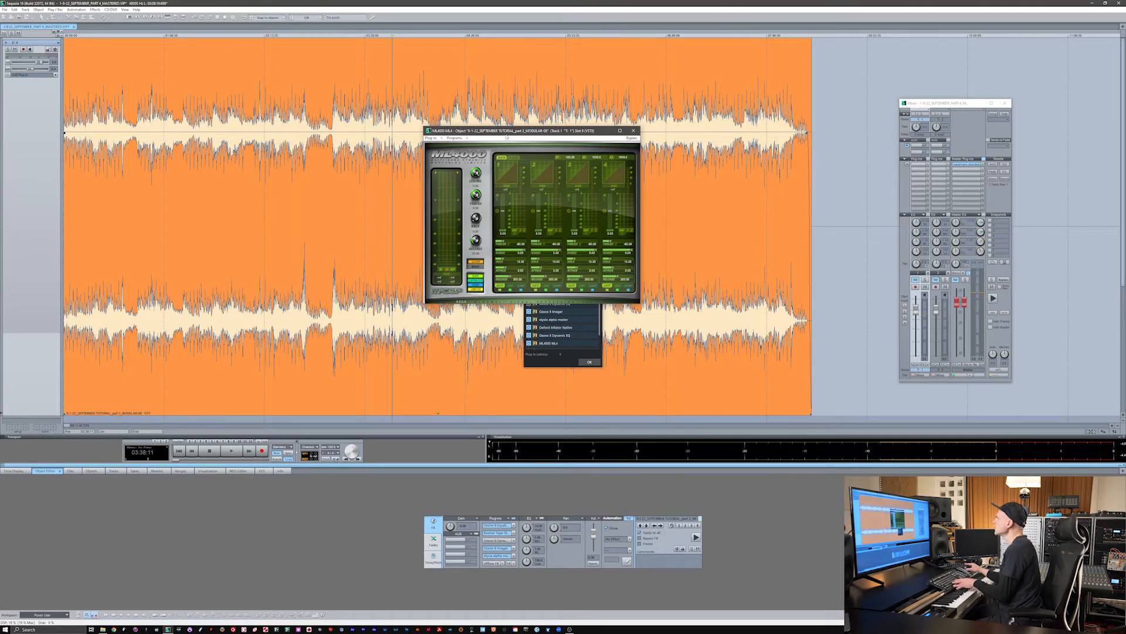
# - Play the track through the ML4000 ML4 and examine its band crossover view, returning to the level meters
pyautogui.moveTo(505, 136); pyautogui.dragTo(383, 102)
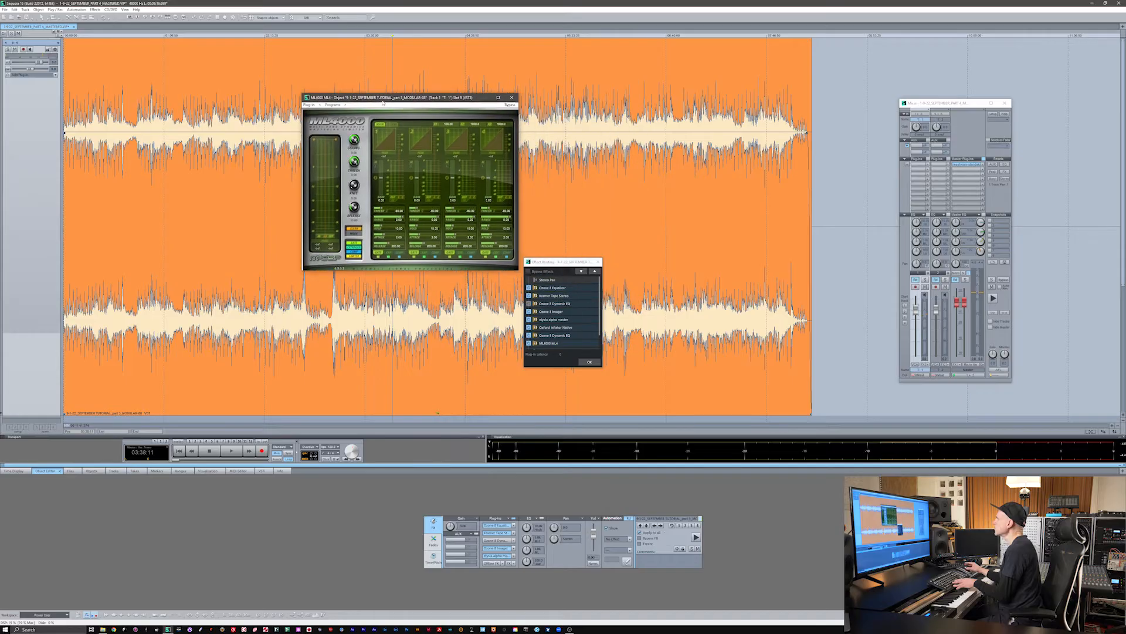
pyautogui.press('space')
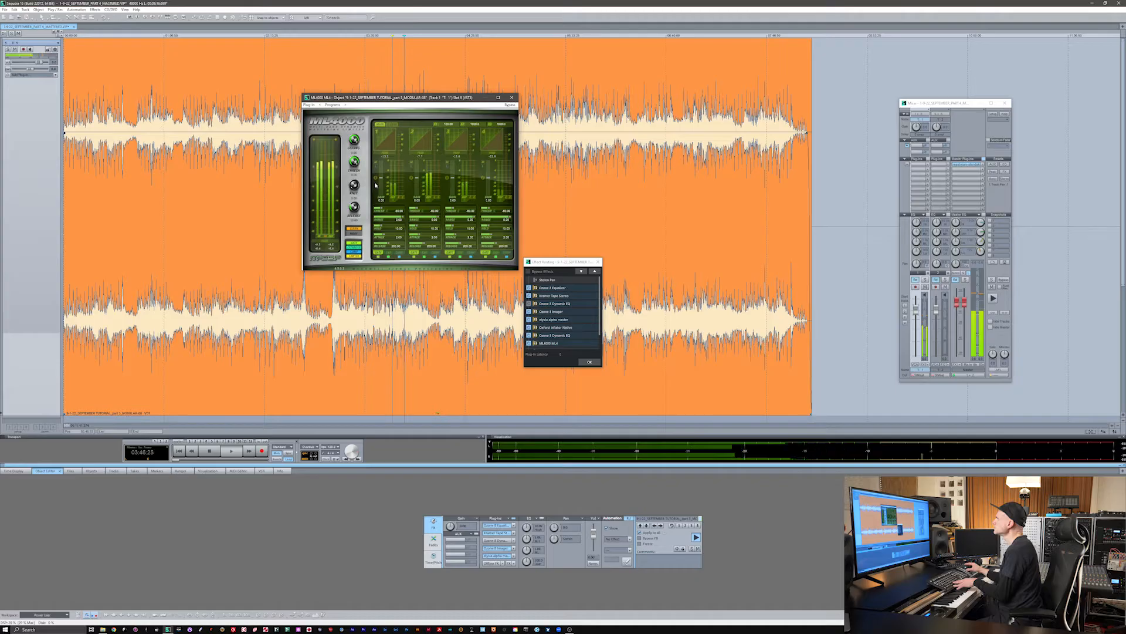
pyautogui.click(392, 125)
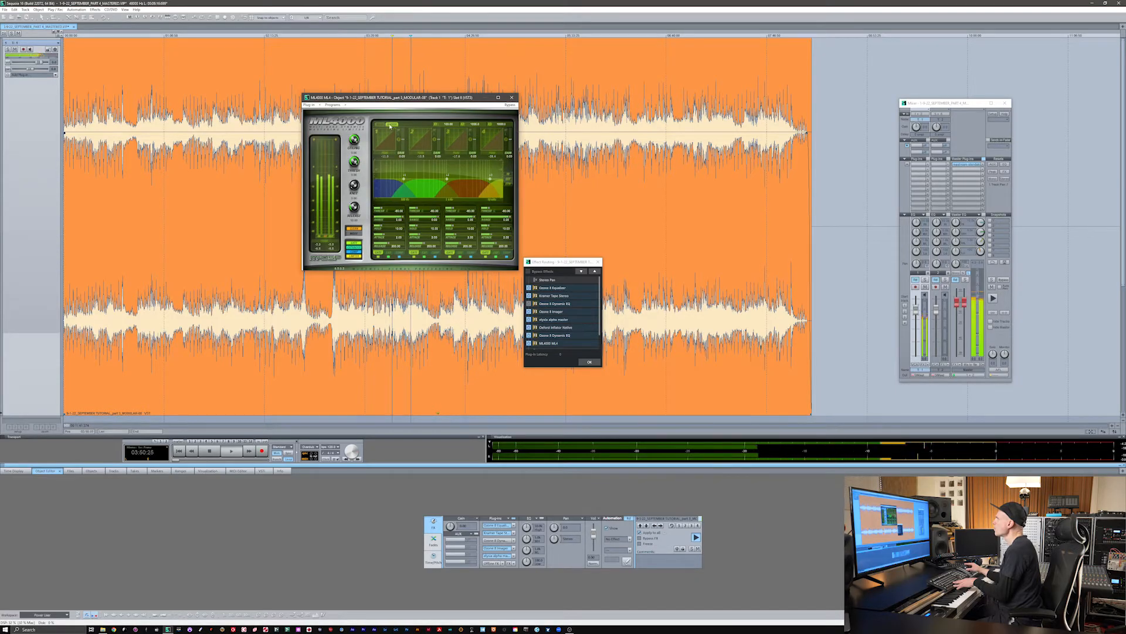
pyautogui.click(382, 125)
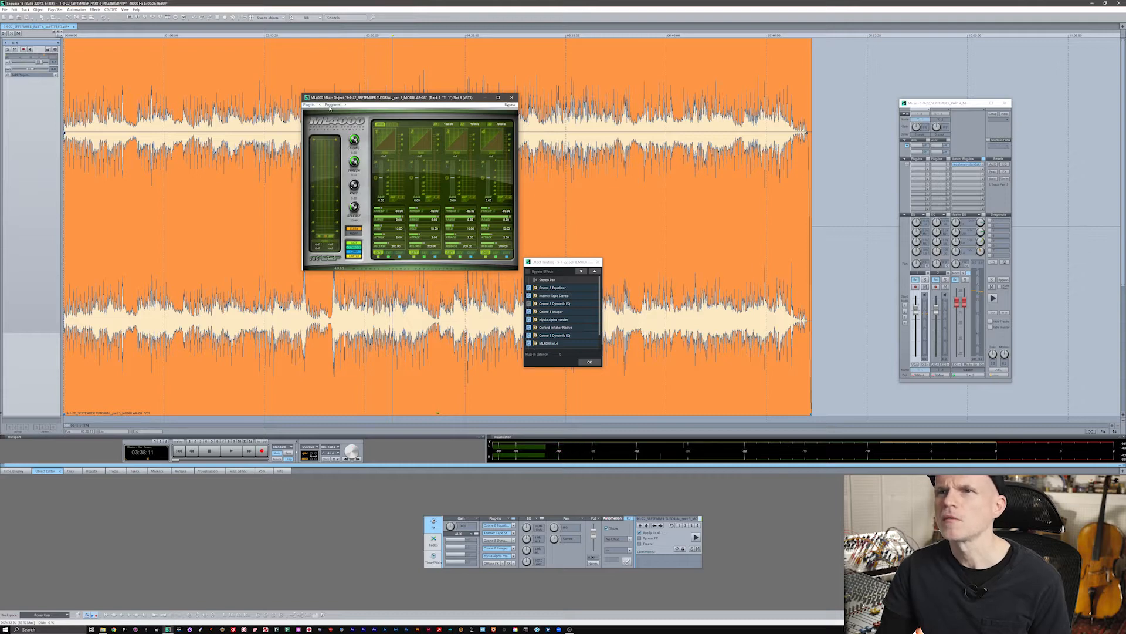
# - Load the Master Classical program in the ML4000 ML4 and audition the track through it
pyautogui.click(332, 105)
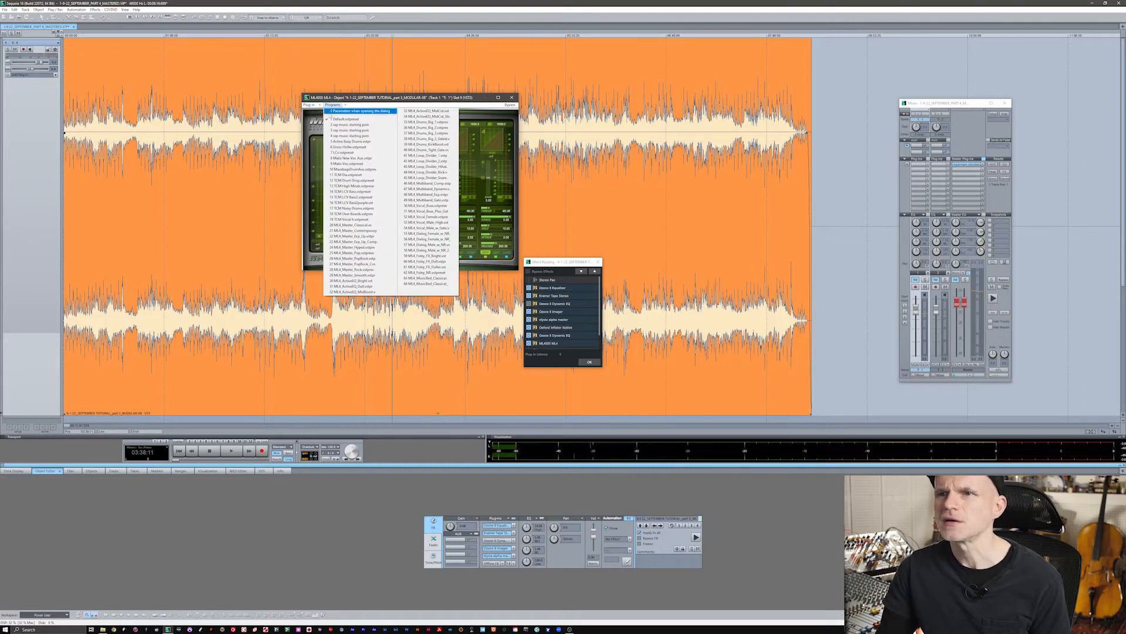
pyautogui.click(376, 225)
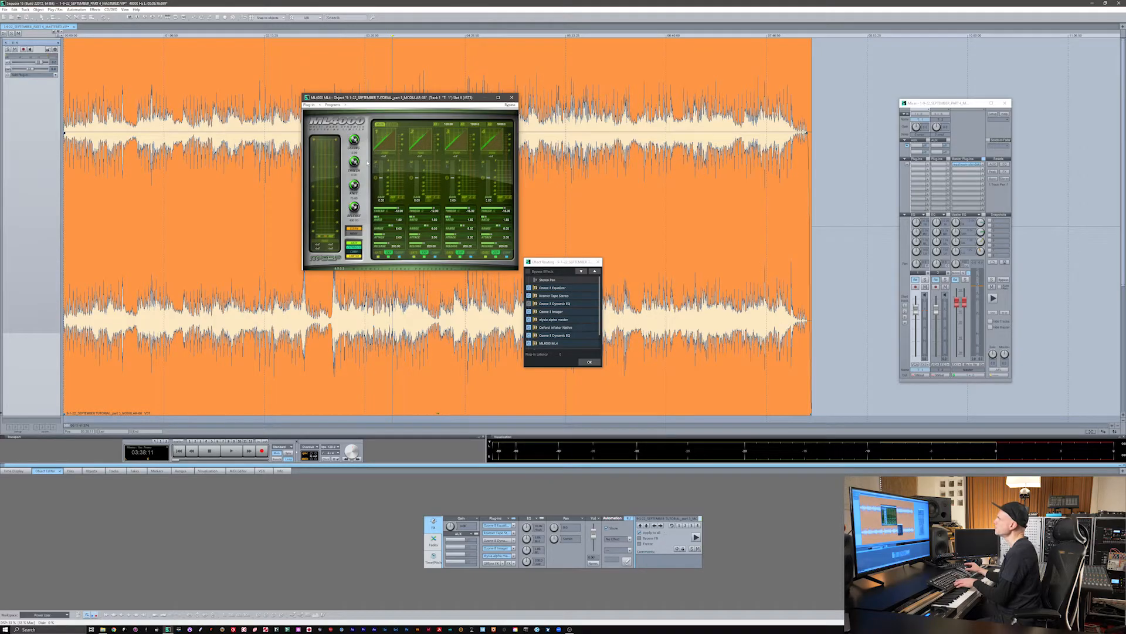
pyautogui.press('space')
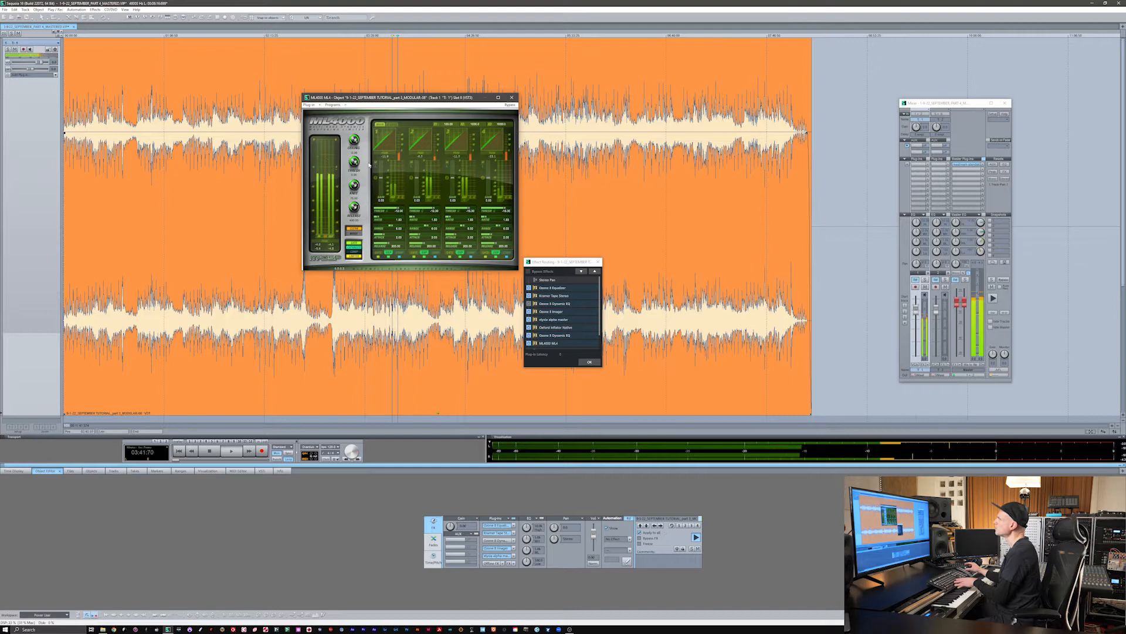
pyautogui.press('space')
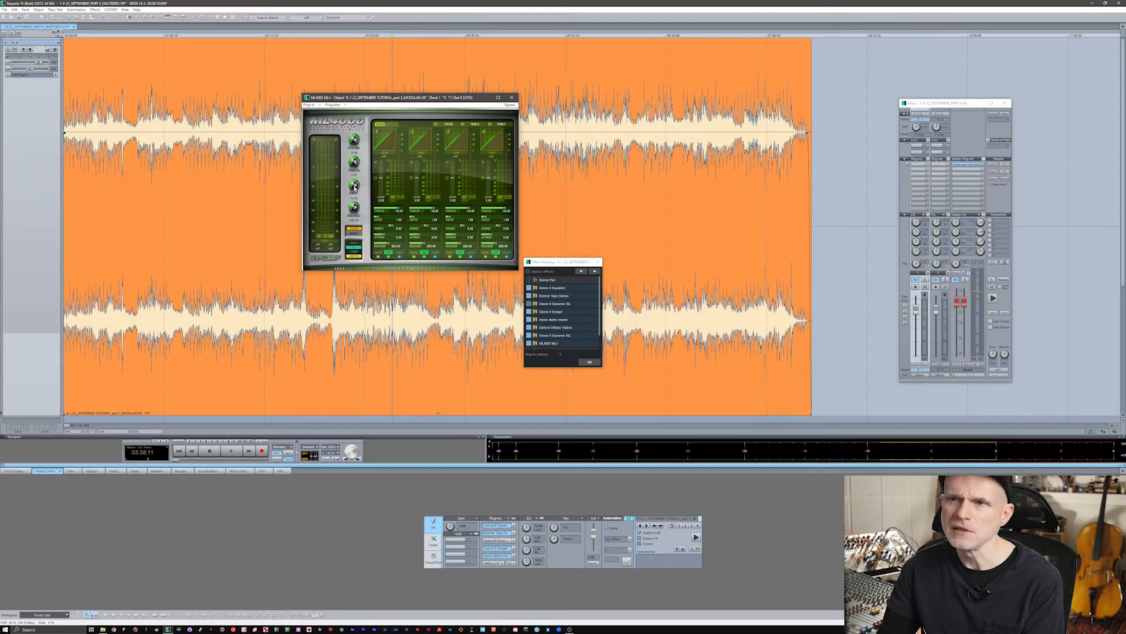
# - Lower the crossover frequency between the ML4000's first and second bands, returning to the level meters
pyautogui.press('space')
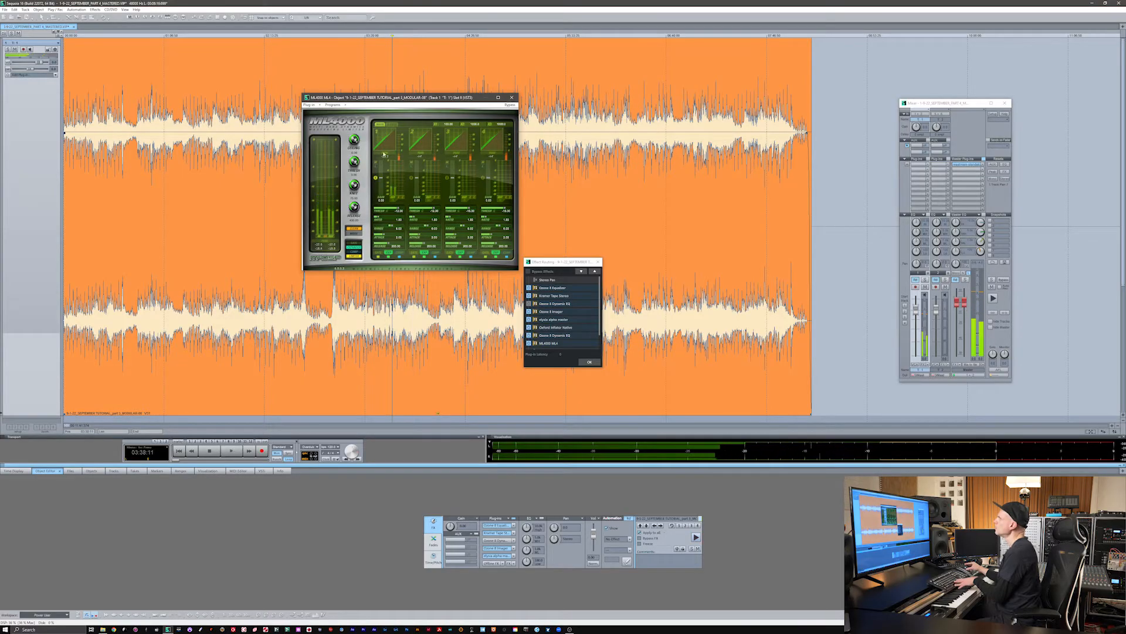
pyautogui.click(394, 125)
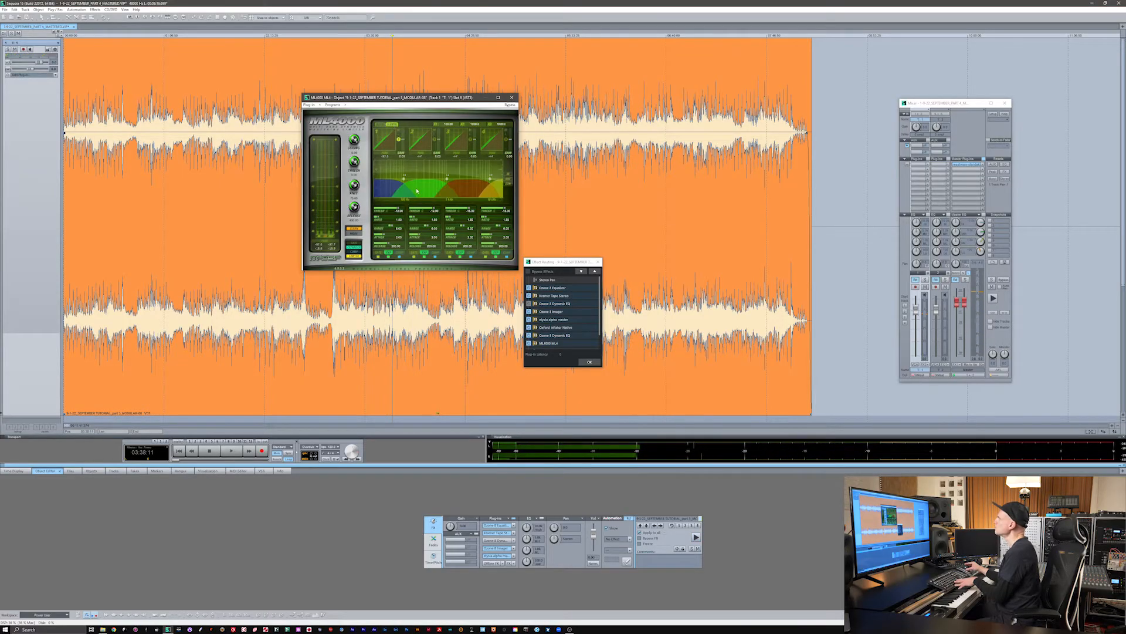
pyautogui.moveTo(403, 180); pyautogui.dragTo(400, 182)
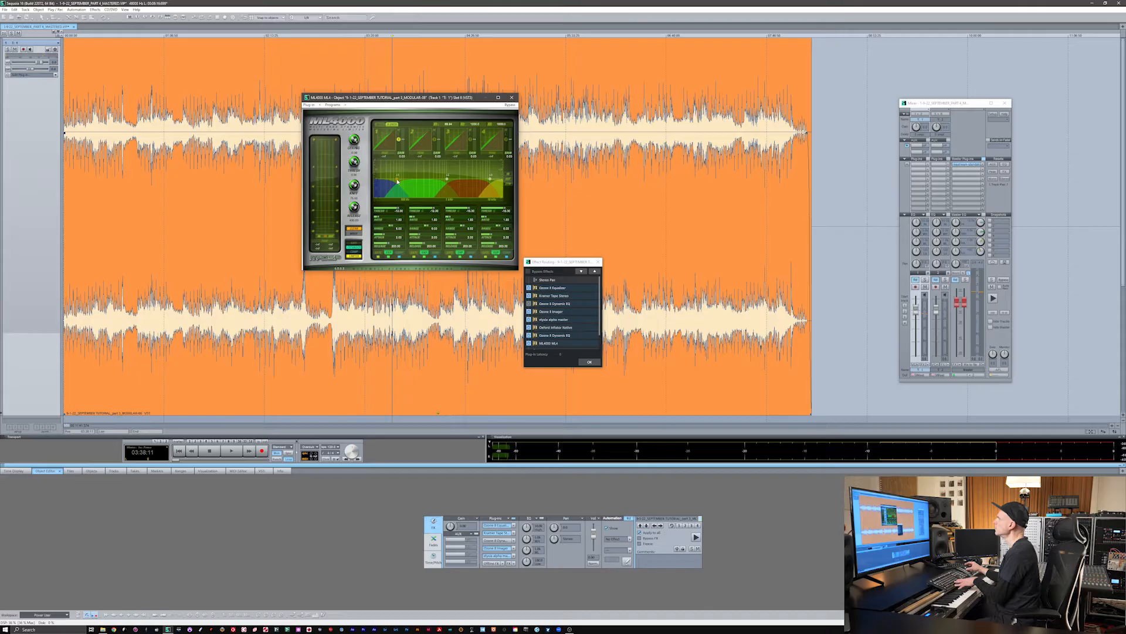
pyautogui.click(382, 125)
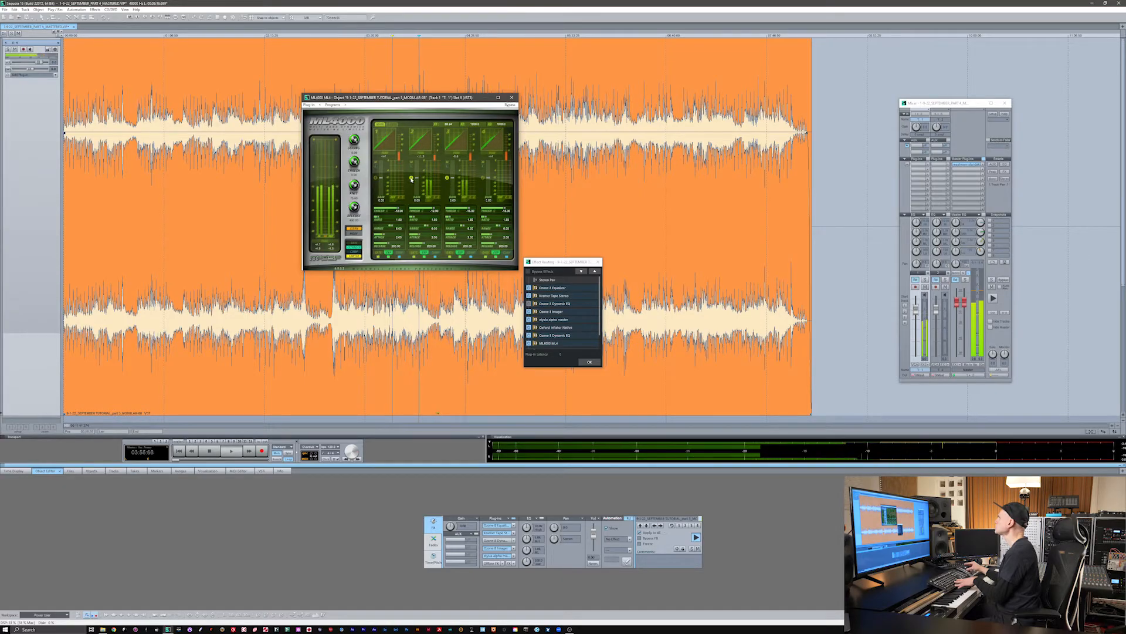
# - Audition the track and examine the ML4000's band crossover view, returning to the level meters
pyautogui.press('space')
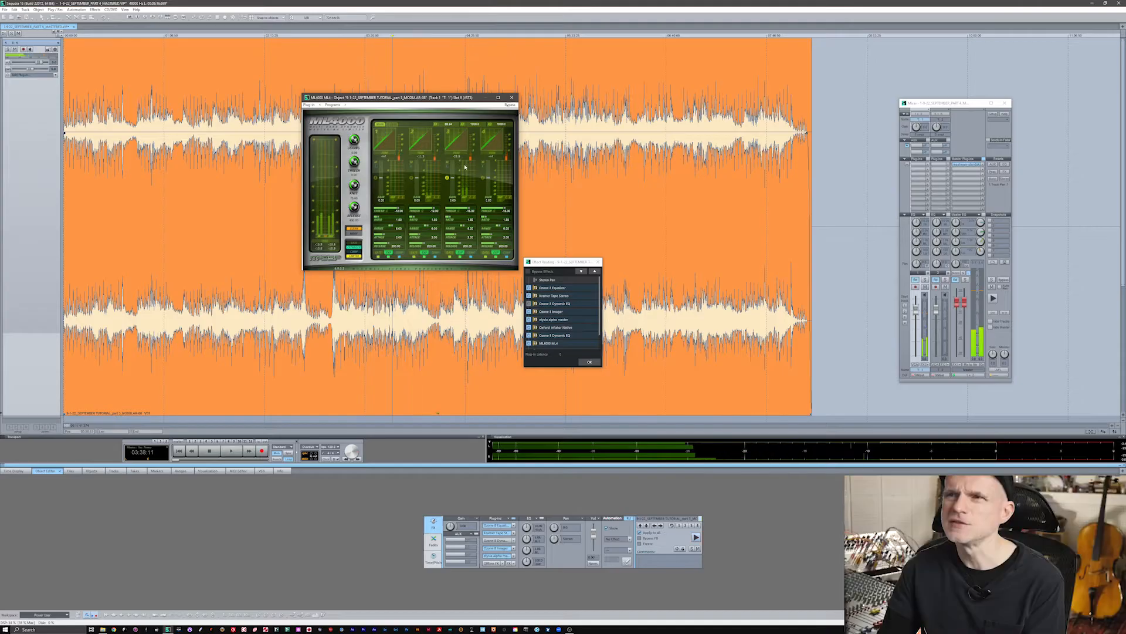
pyautogui.click(391, 125)
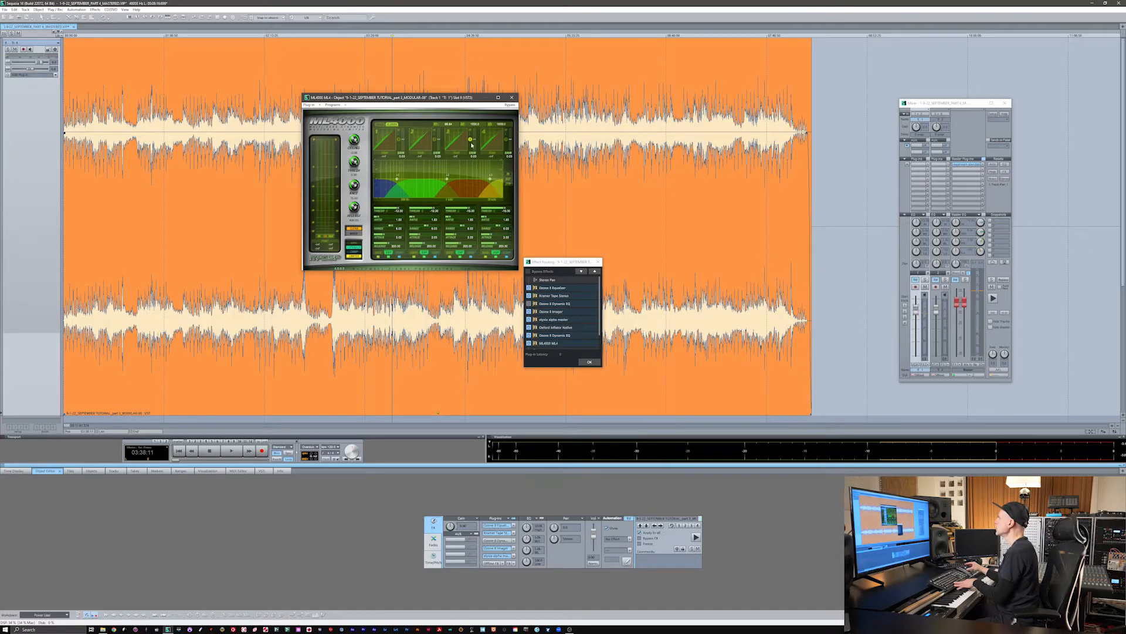
pyautogui.click(383, 124)
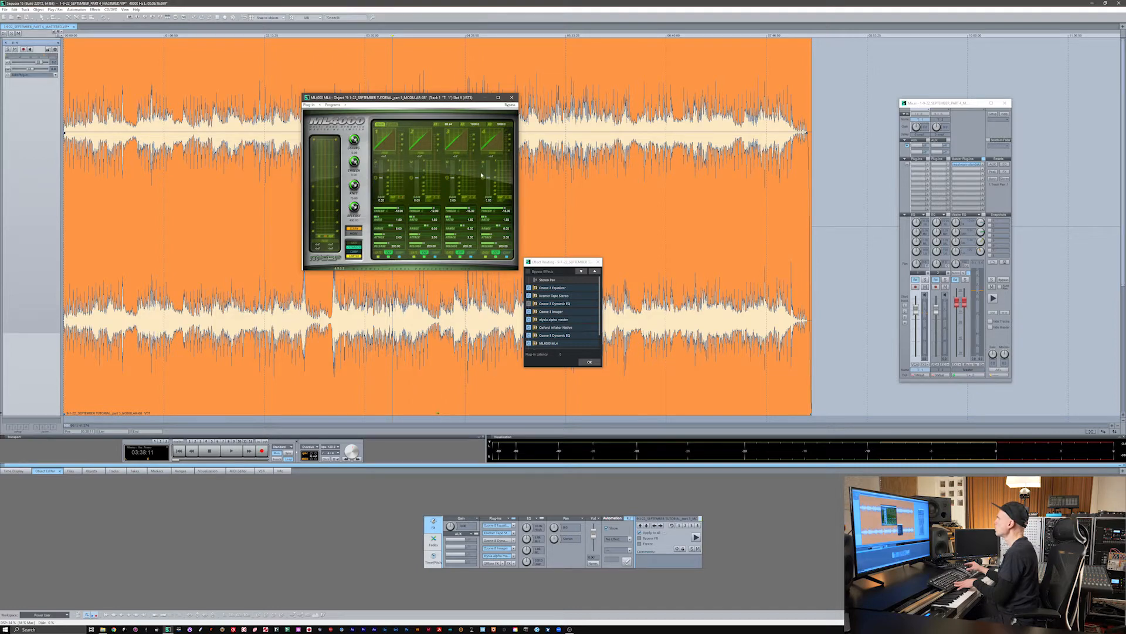
# - Play the track and fine-tune the third band's level slider in the ML4000
pyautogui.press('space')
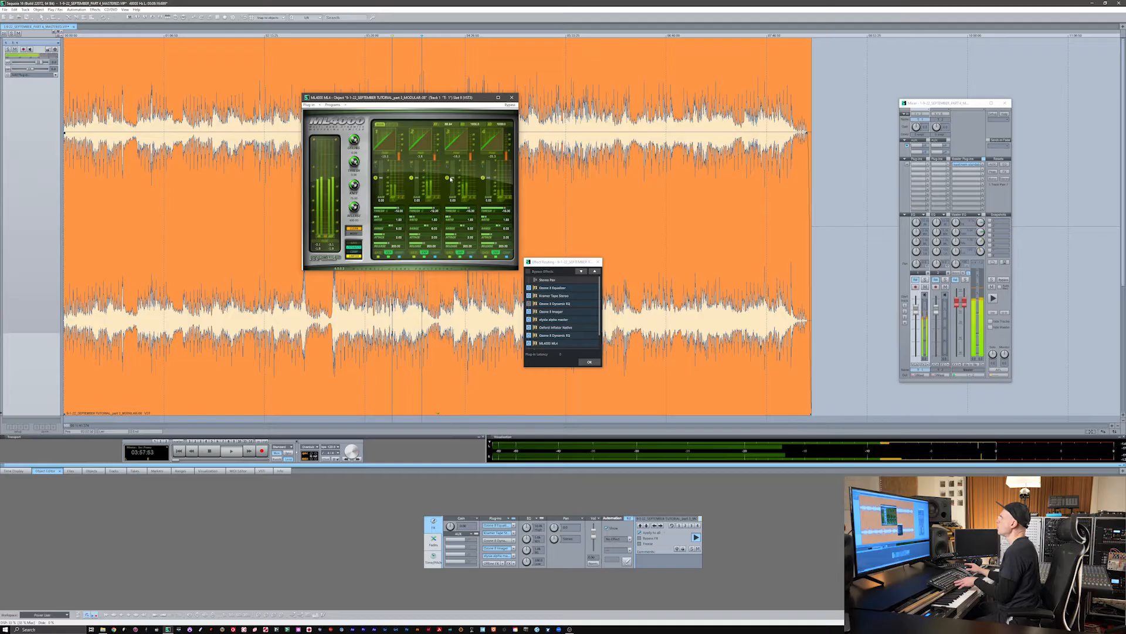
pyautogui.moveTo(451, 178); pyautogui.dragTo(452, 179)
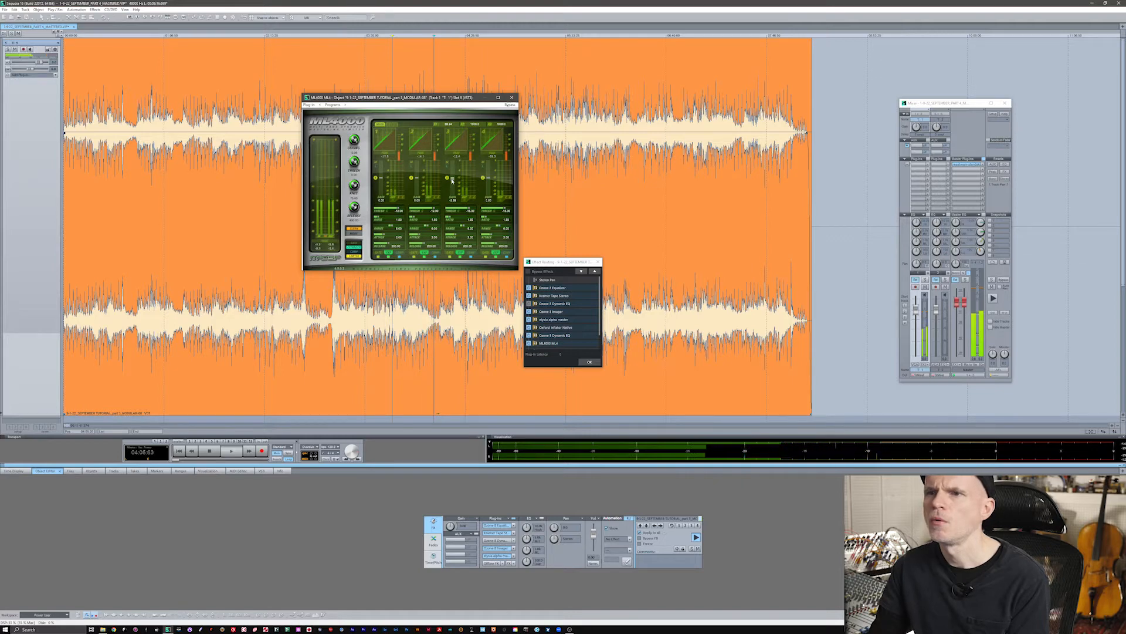
pyautogui.press('space')
# - Audition the track through the Ozone Dynamic EQ and set band 4 to a narrow cut with Q 6.80 and about -7.9 dB gain
pyautogui.press('space')
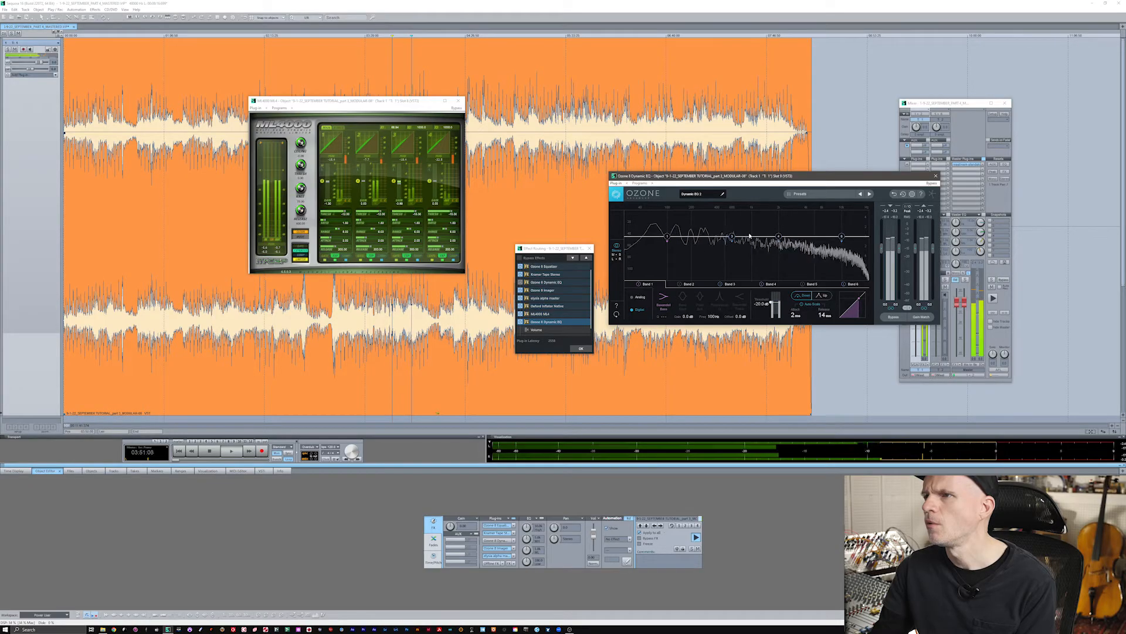
pyautogui.press('space')
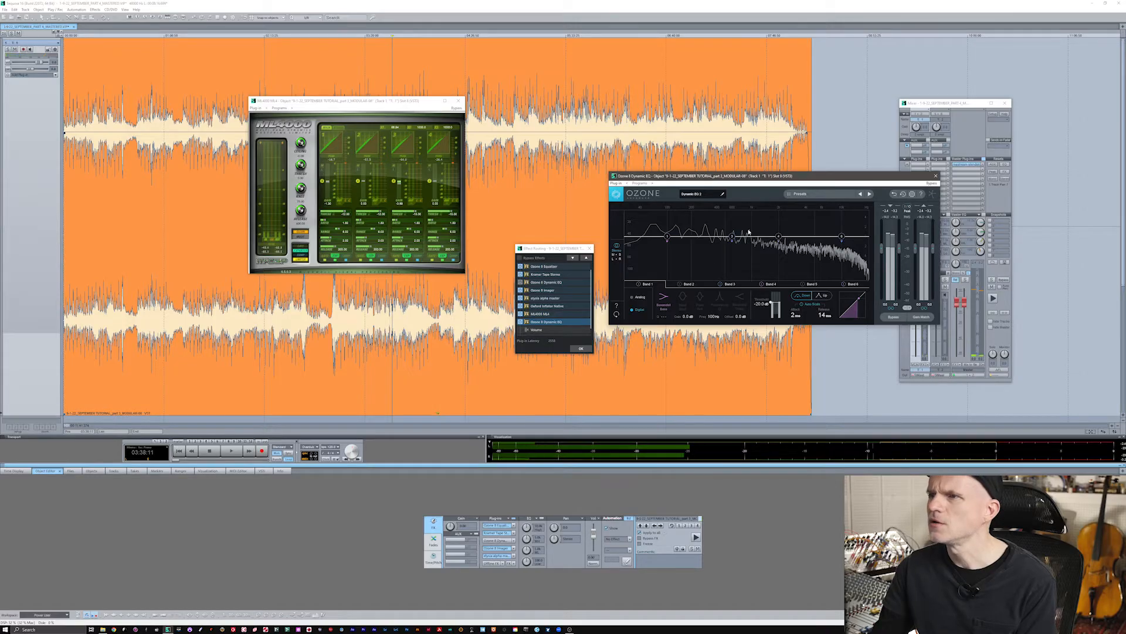
pyautogui.click(770, 285)
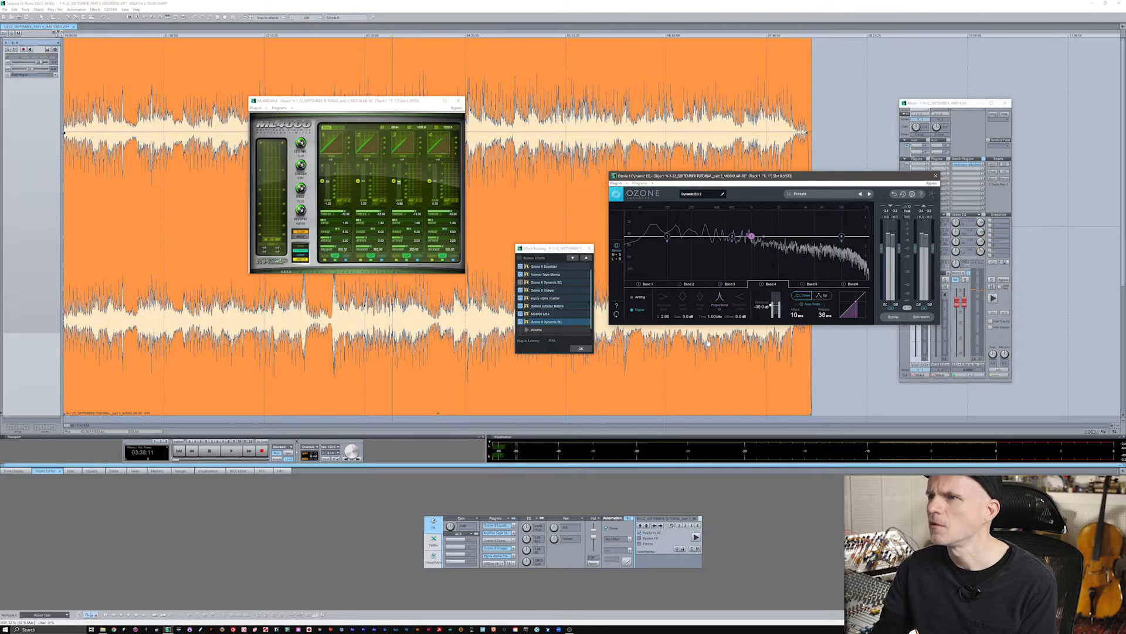
pyautogui.moveTo(665, 316); pyautogui.dragTo(666, 309)
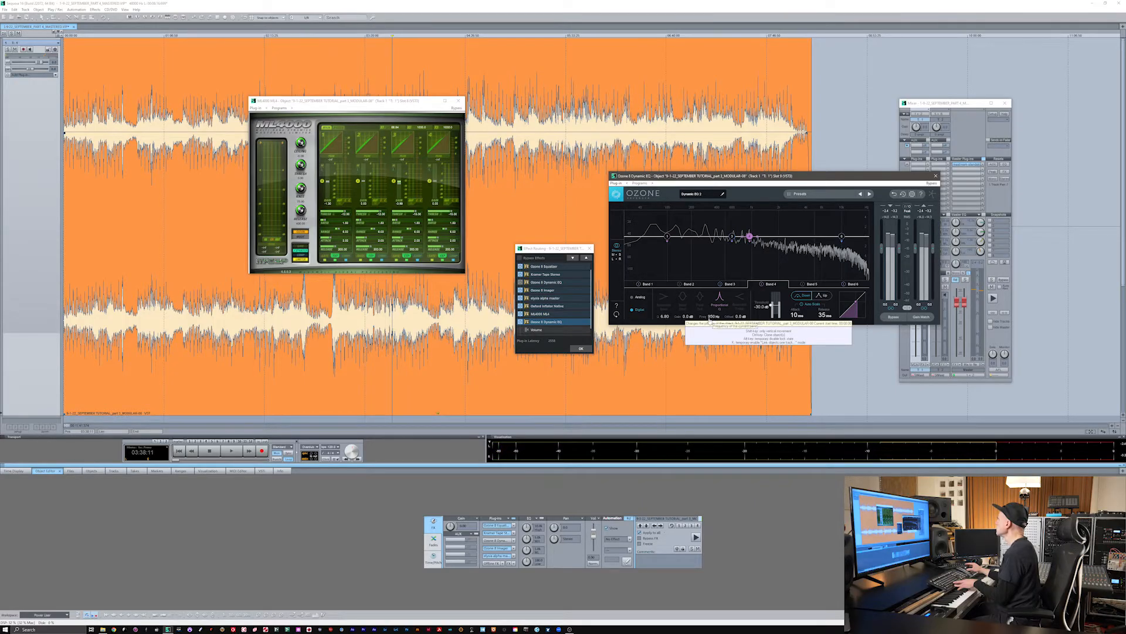
pyautogui.press('space')
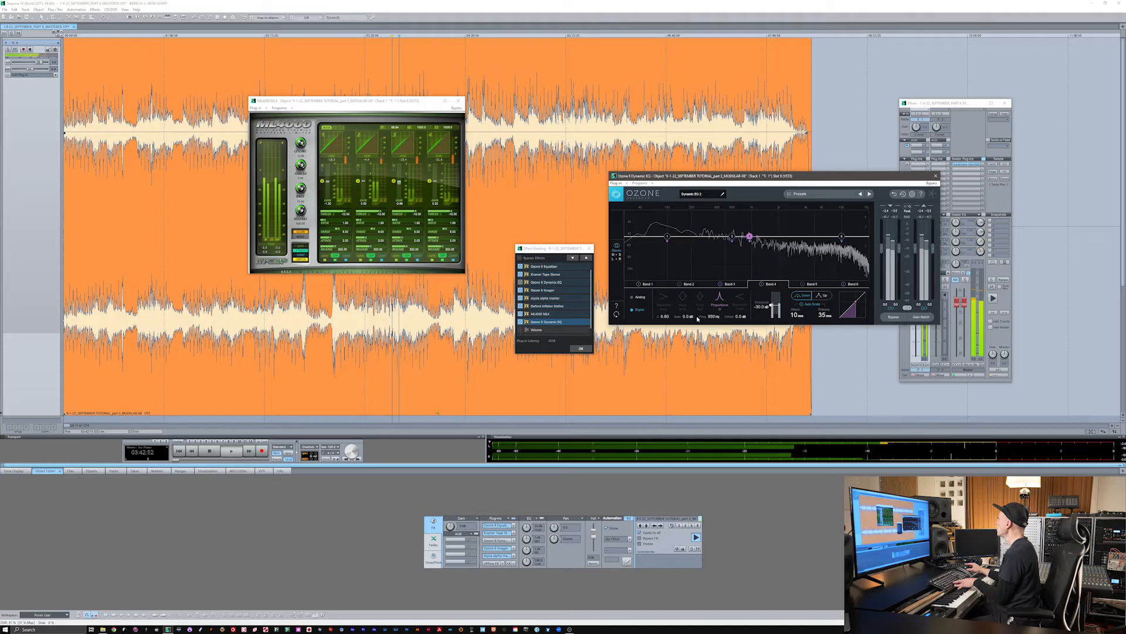
pyautogui.moveTo(684, 321); pyautogui.dragTo(682, 337)
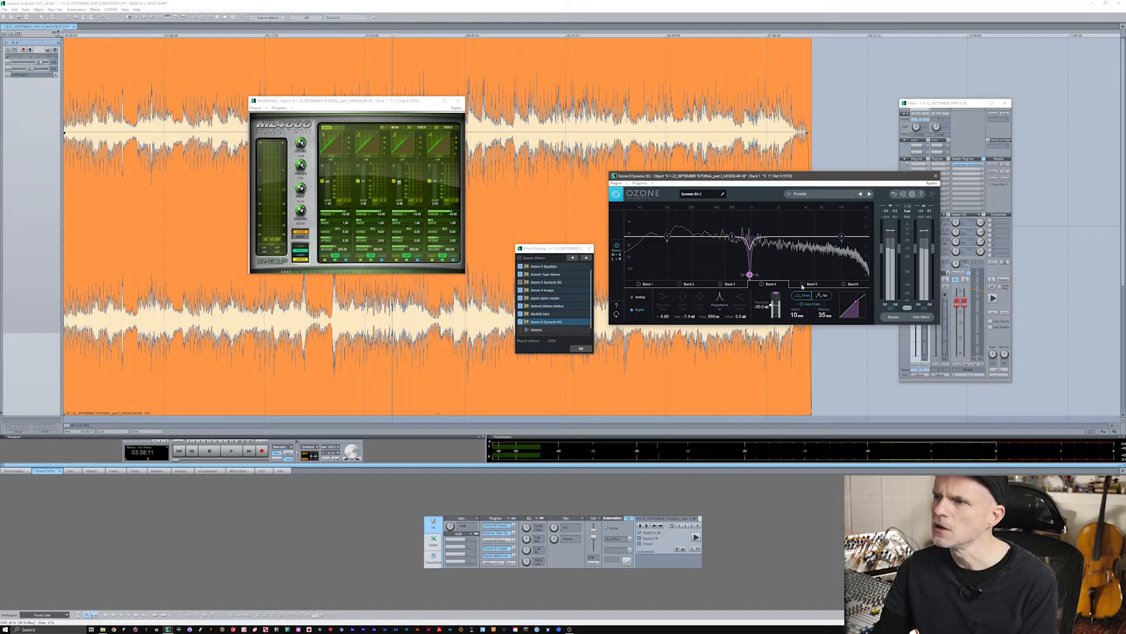
# - Lower the frequency of the Dynamic EQ's band 5 and deepen its gain cut while the track plays
pyautogui.click(810, 285)
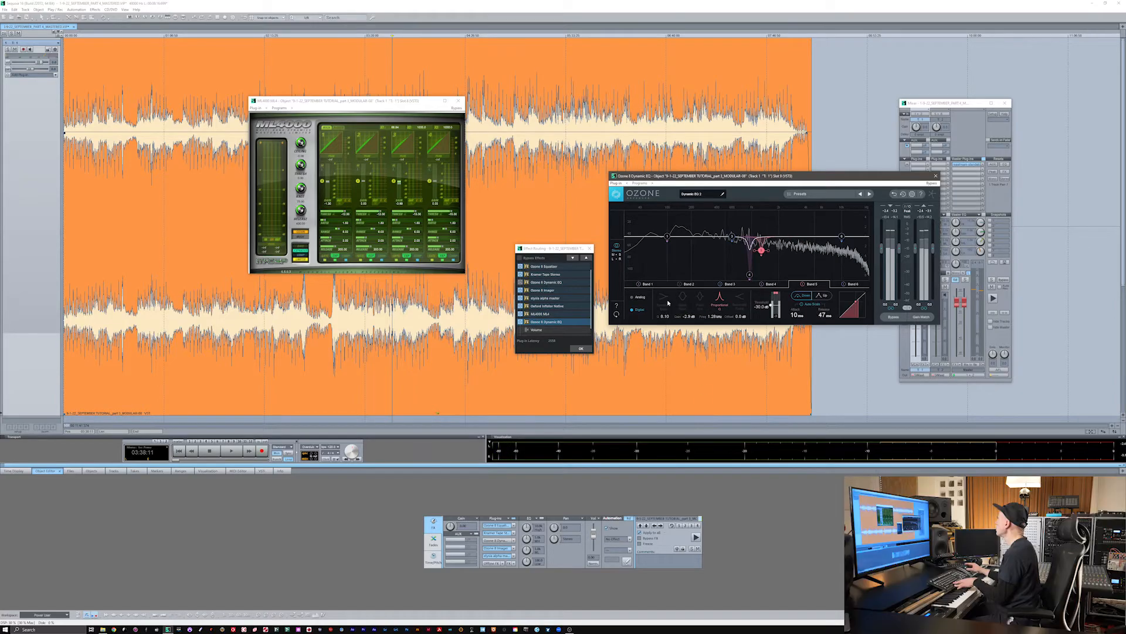
pyautogui.press('space')
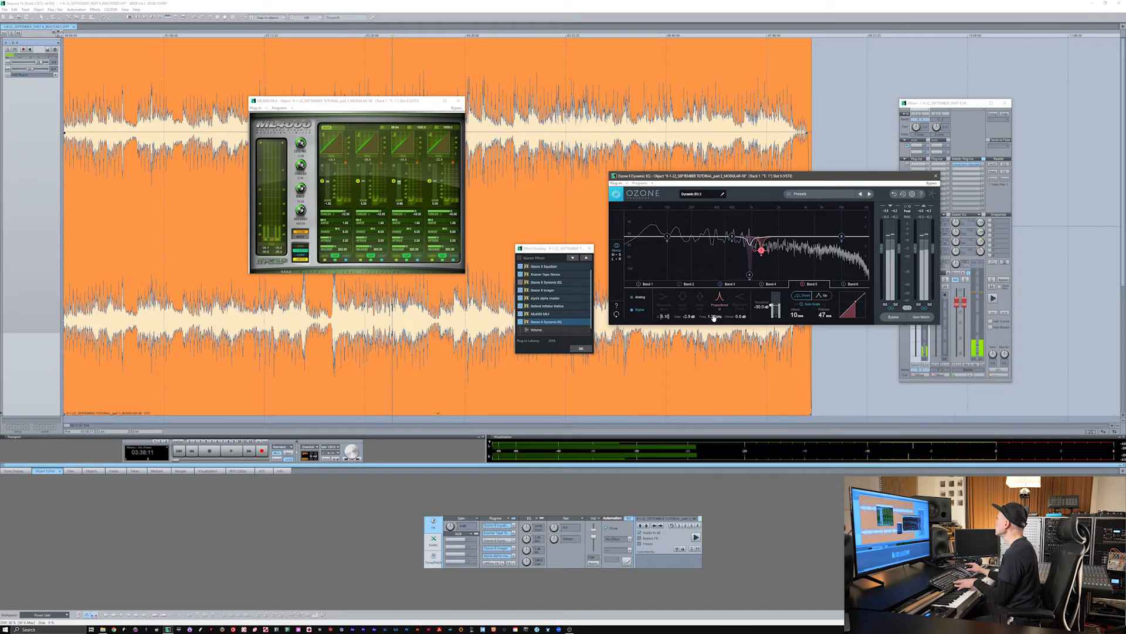
pyautogui.moveTo(714, 318); pyautogui.dragTo(726, 328)
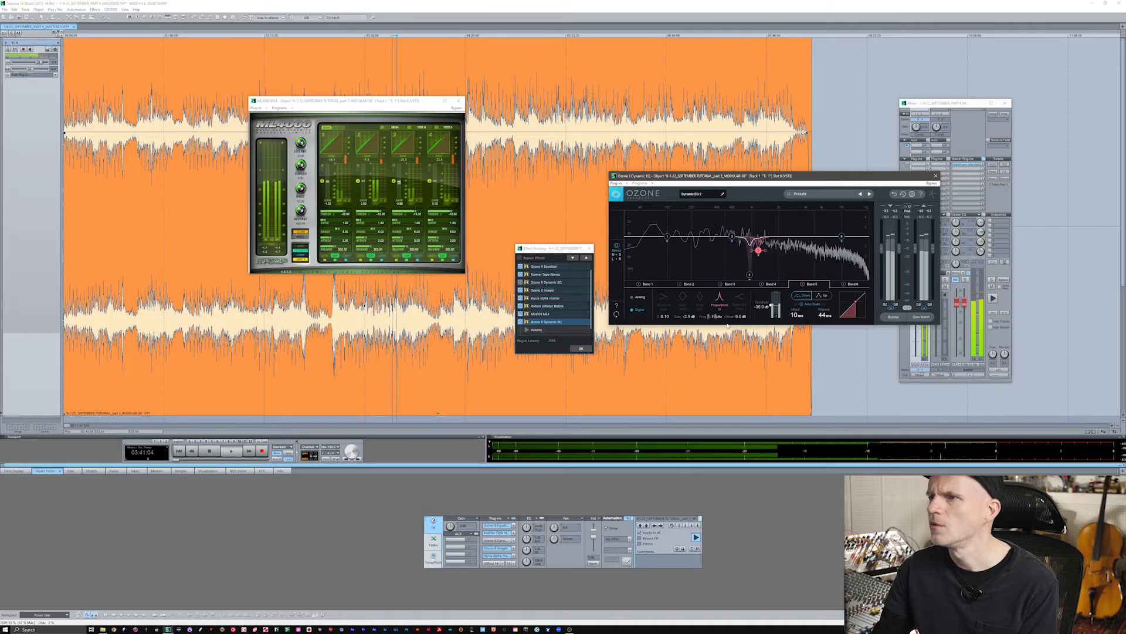
pyautogui.moveTo(690, 318); pyautogui.dragTo(690, 329)
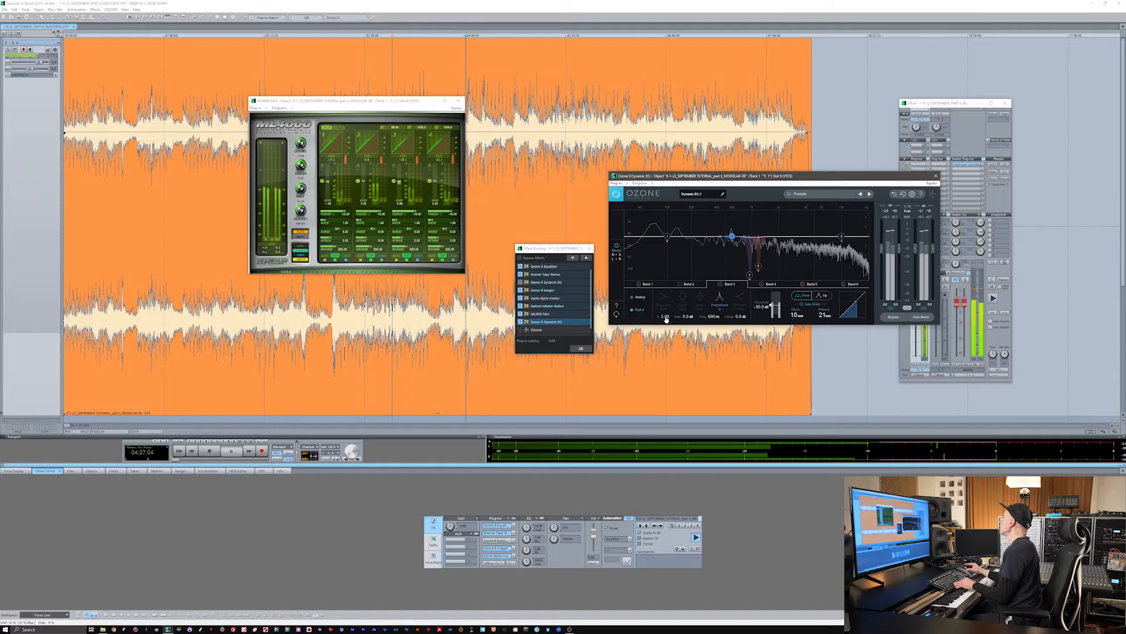
# - Narrow the Dynamic EQ's band 3 and set its gain to about -2.2 dB during playback
pyautogui.moveTo(665, 311); pyautogui.dragTo(666, 313)
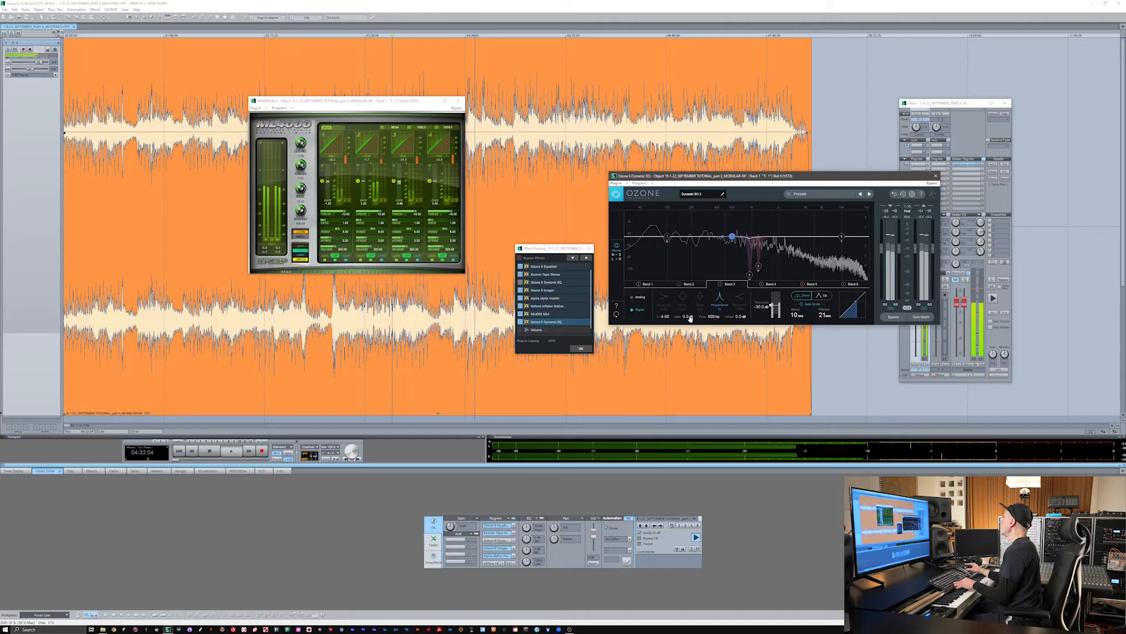
pyautogui.moveTo(687, 317); pyautogui.dragTo(687, 320)
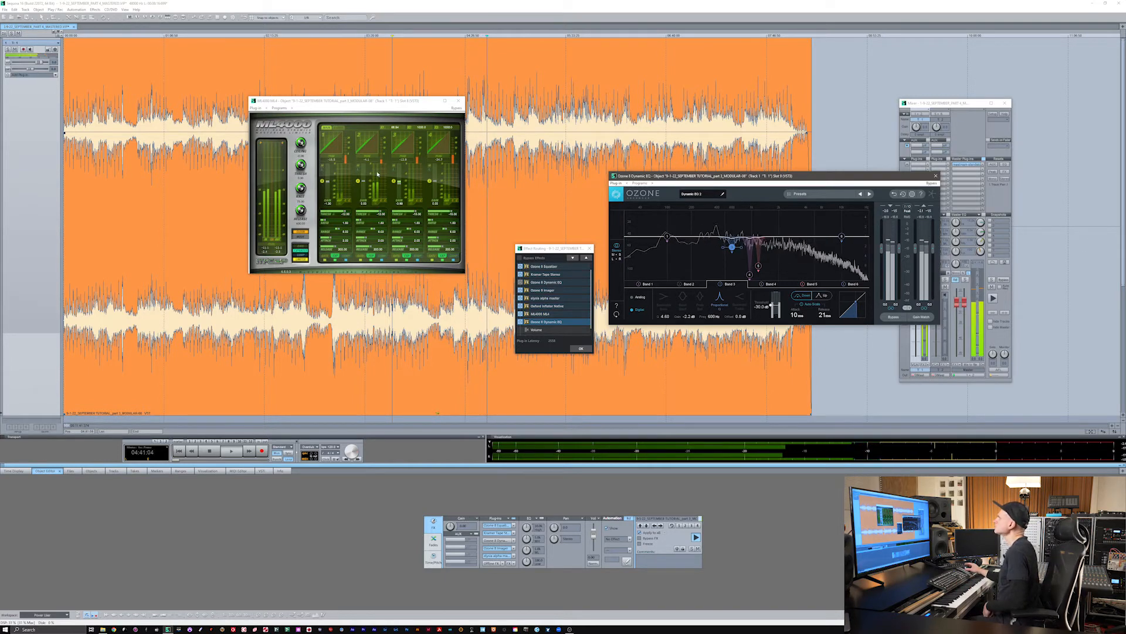
pyautogui.click(324, 183)
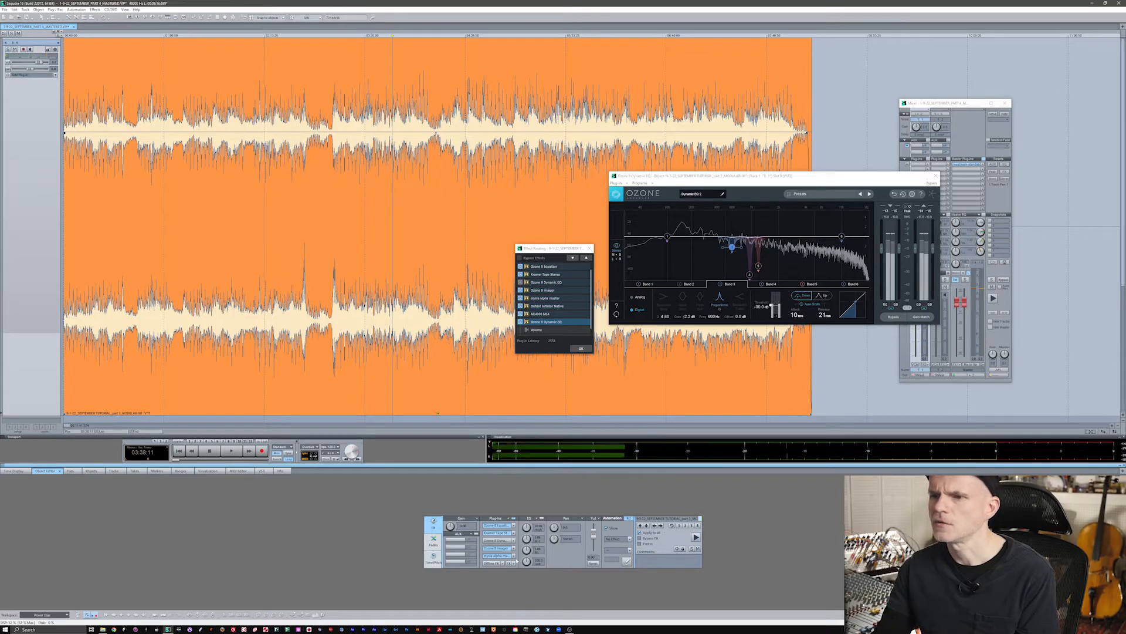
# - Insert the Ozone Maximizer after the Dynamic EQ in the object's effect chain and set its IRC IV style to Modern
pyautogui.click(513, 556)
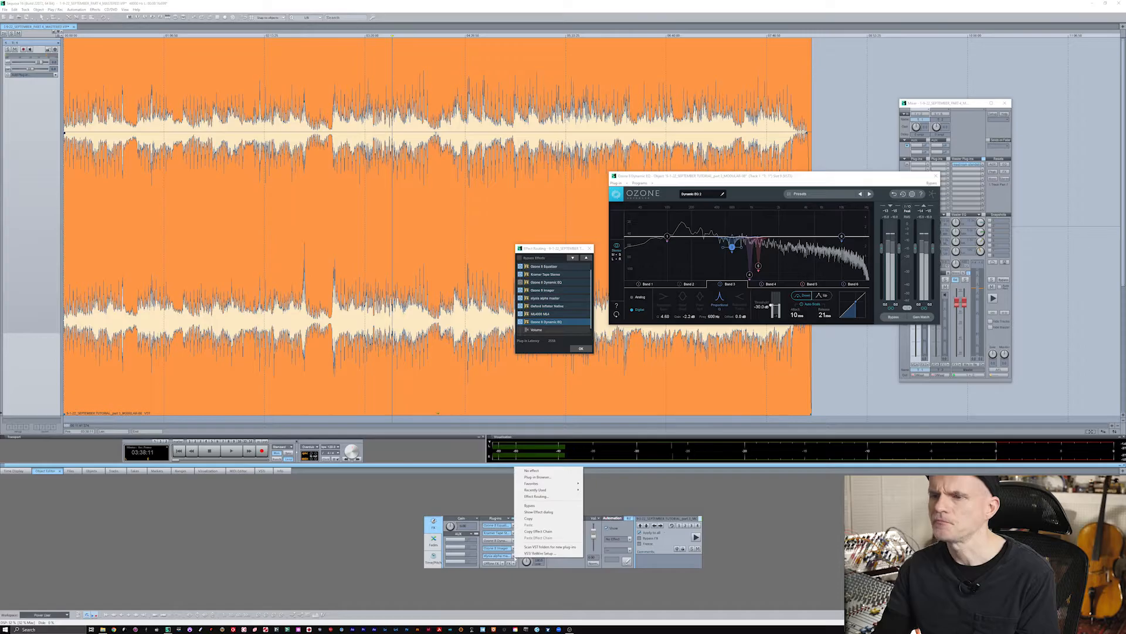
pyautogui.click(537, 477)
pyautogui.click(463, 194)
pyautogui.doubleClick(463, 194)
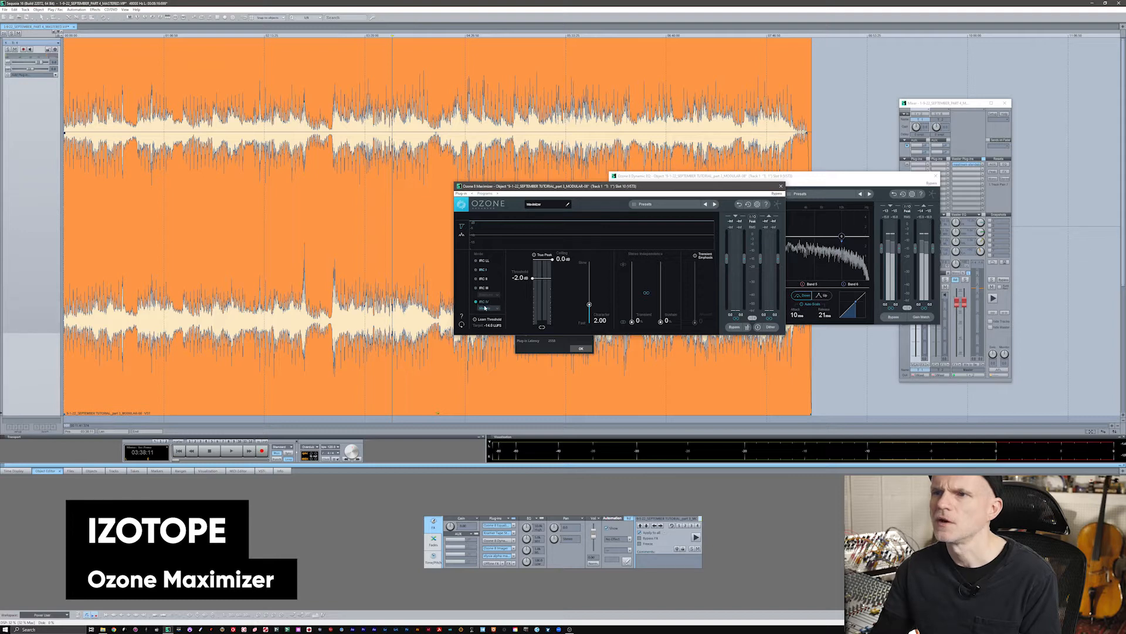
pyautogui.click(491, 309)
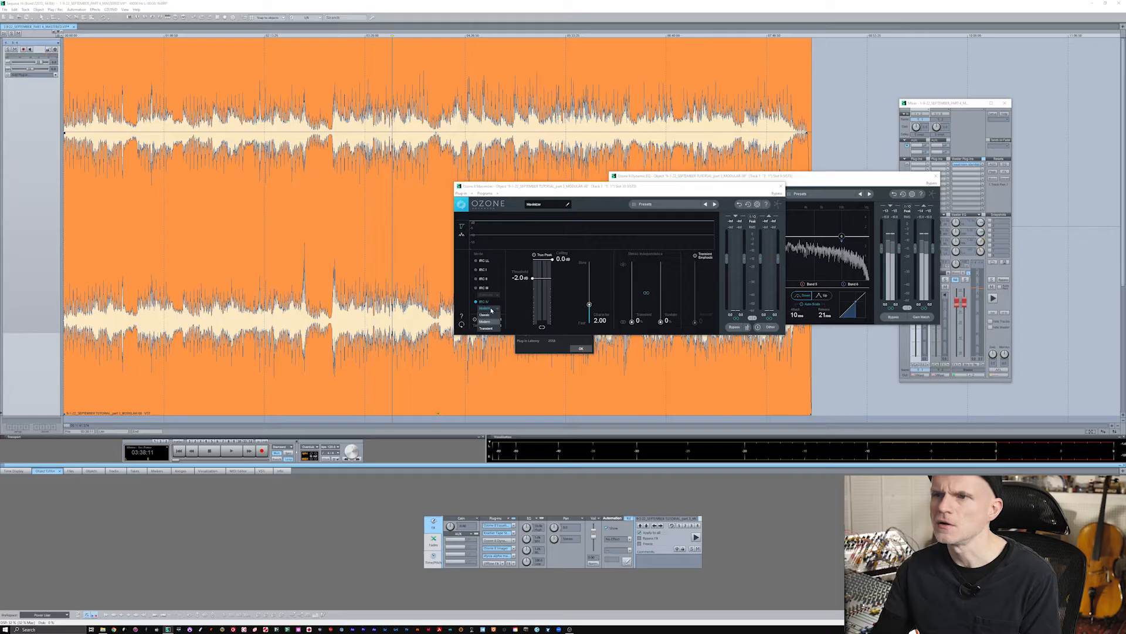
pyautogui.click(493, 322)
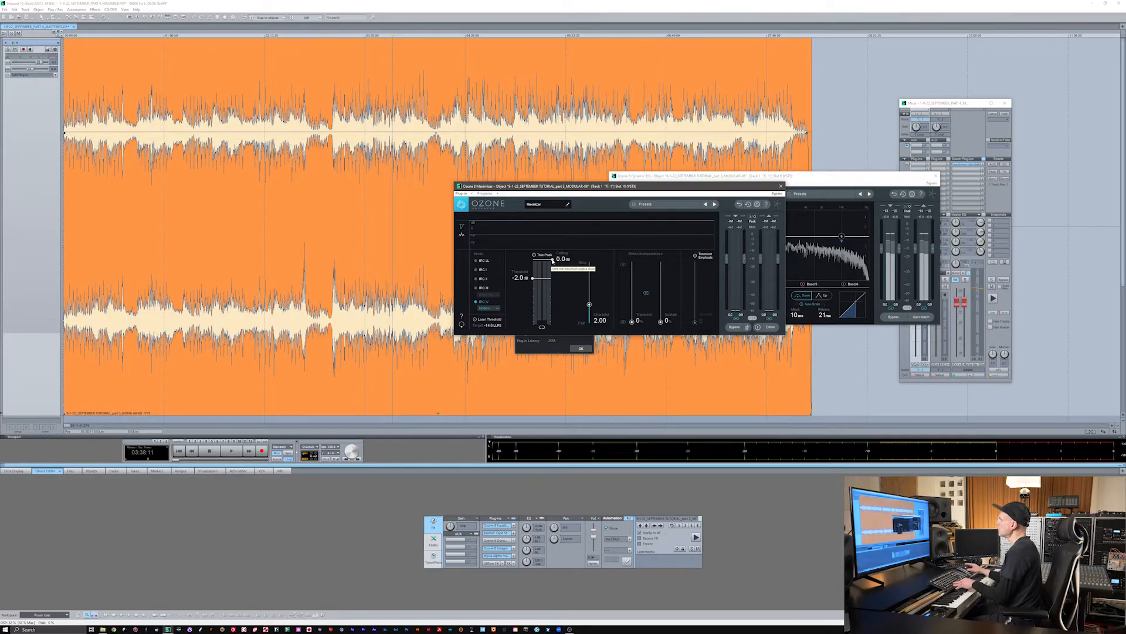
# - Set the Maximizer's ceiling to -2.0 dB while the track plays
pyautogui.press('space')
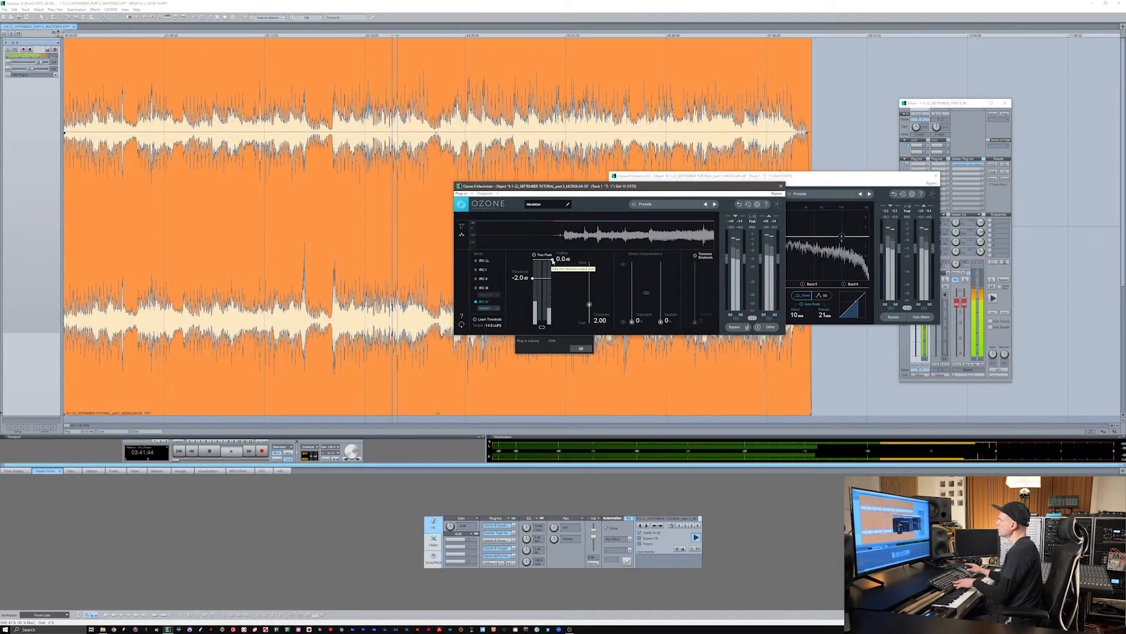
pyautogui.moveTo(552, 262); pyautogui.dragTo(551, 279)
pyautogui.press('space')
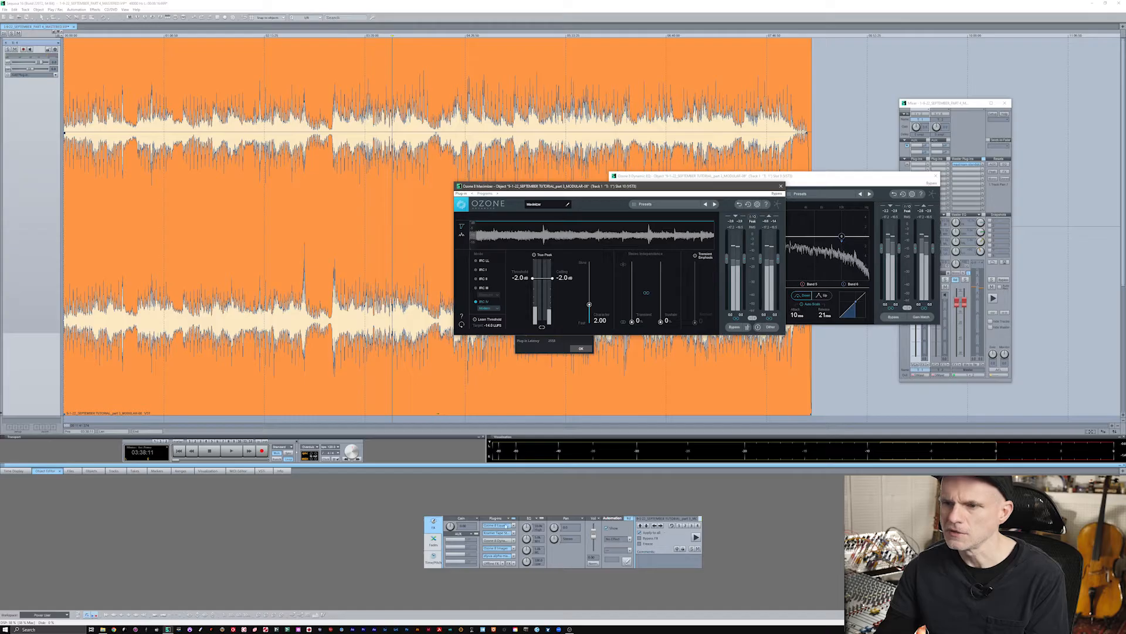
# - Arrange the Maximizer and ML4000 ML4 windows side by side and play the track
pyautogui.moveTo(668, 188); pyautogui.dragTo(380, 106)
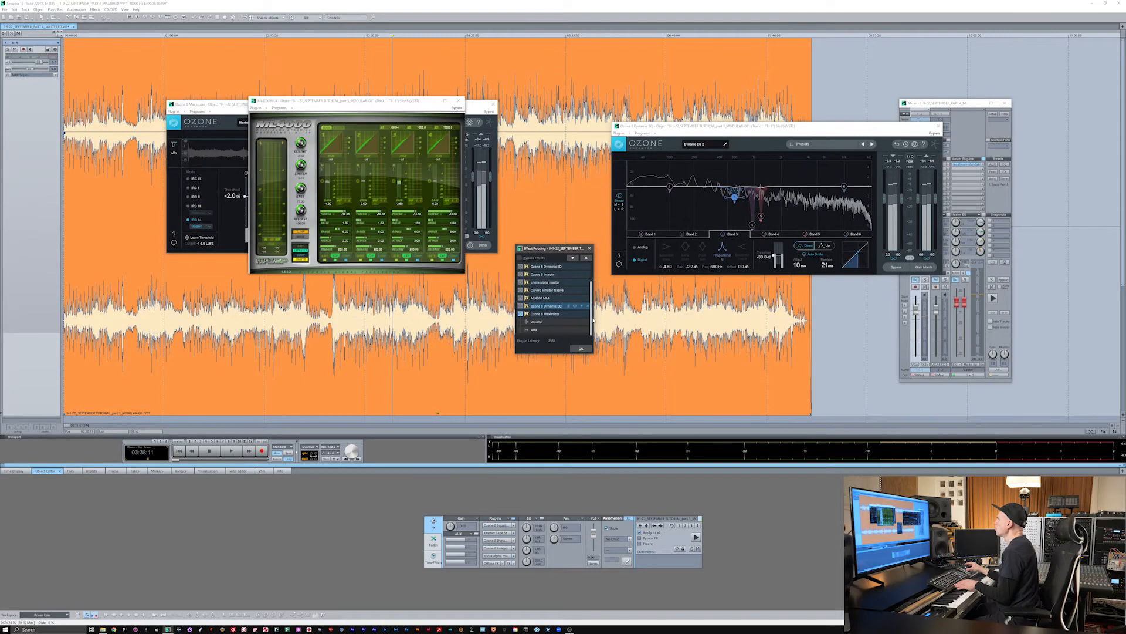
pyautogui.press('space')
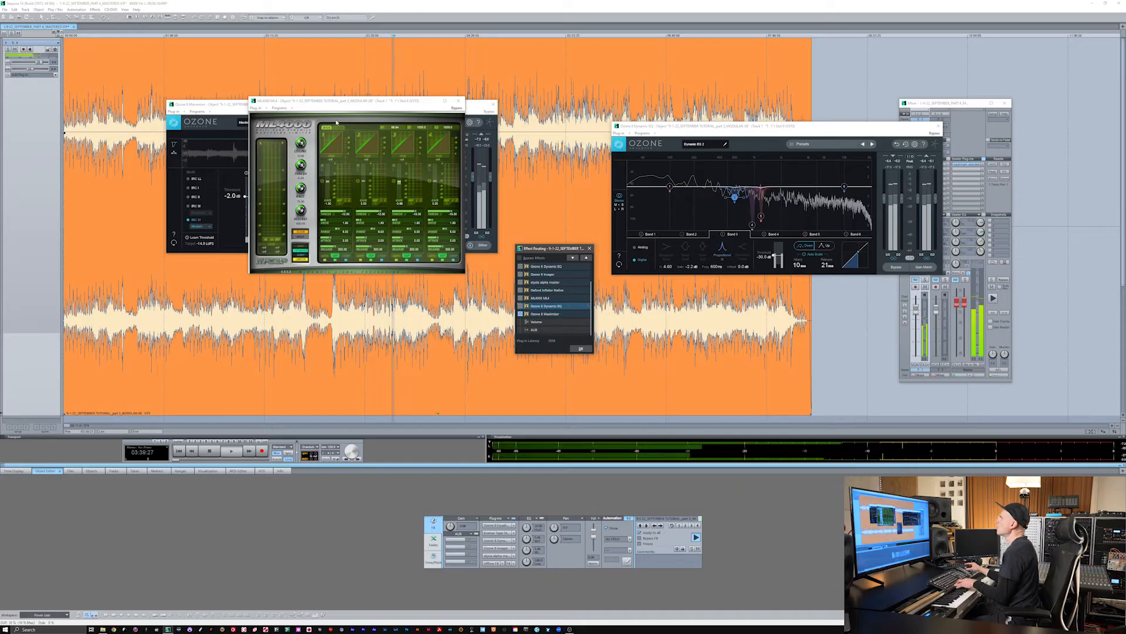
pyautogui.moveTo(352, 100); pyautogui.dragTo(646, 85)
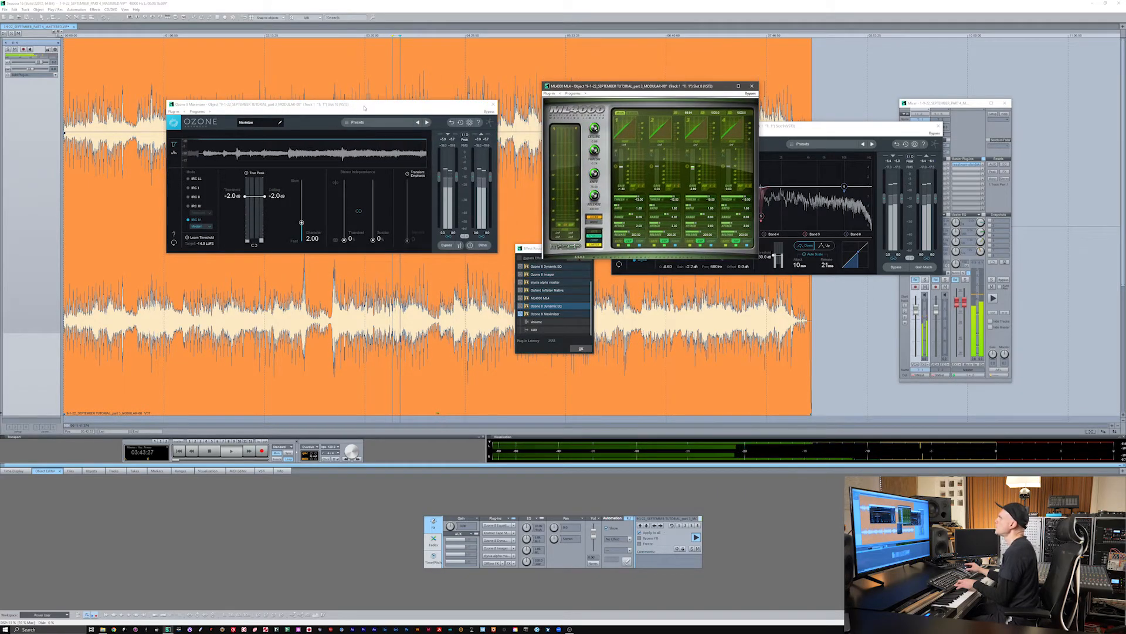
# - Reposition the Maximizer window and audition the track with its threshold and ceiling at -10.0 dB
pyautogui.moveTo(380, 108); pyautogui.dragTo(376, 121)
pyautogui.press('space')
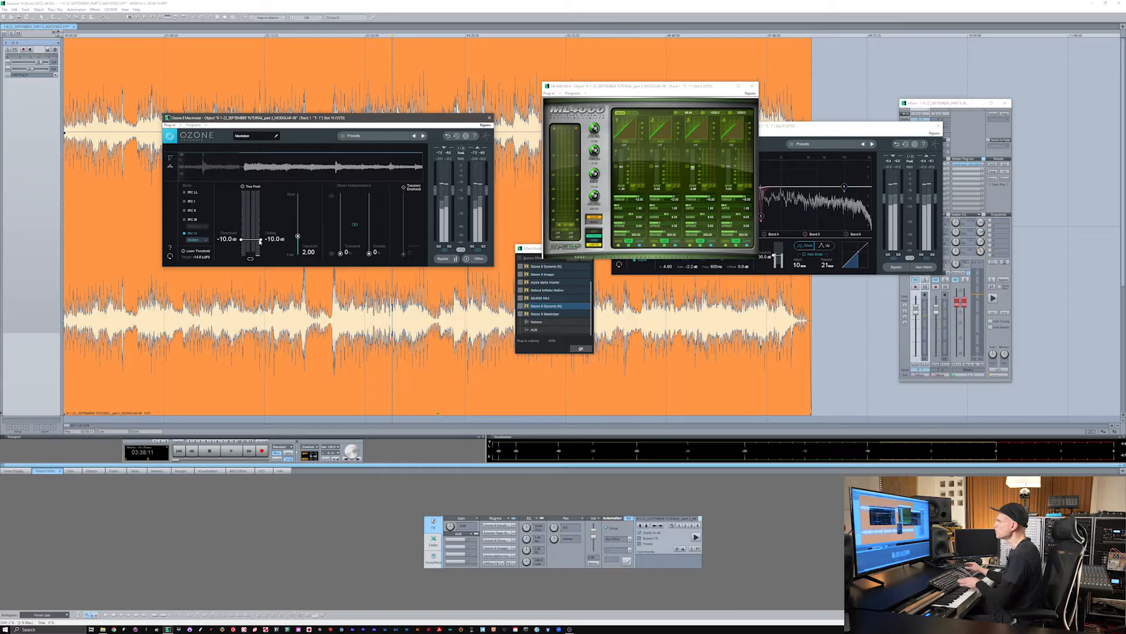
pyautogui.press('space')
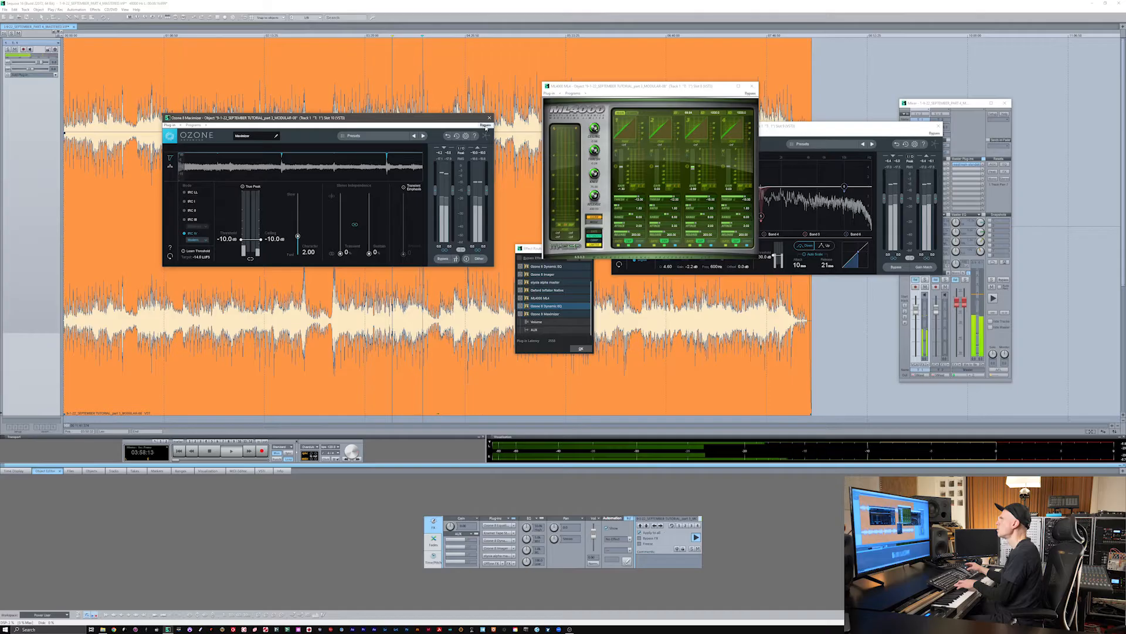
pyautogui.press('space')
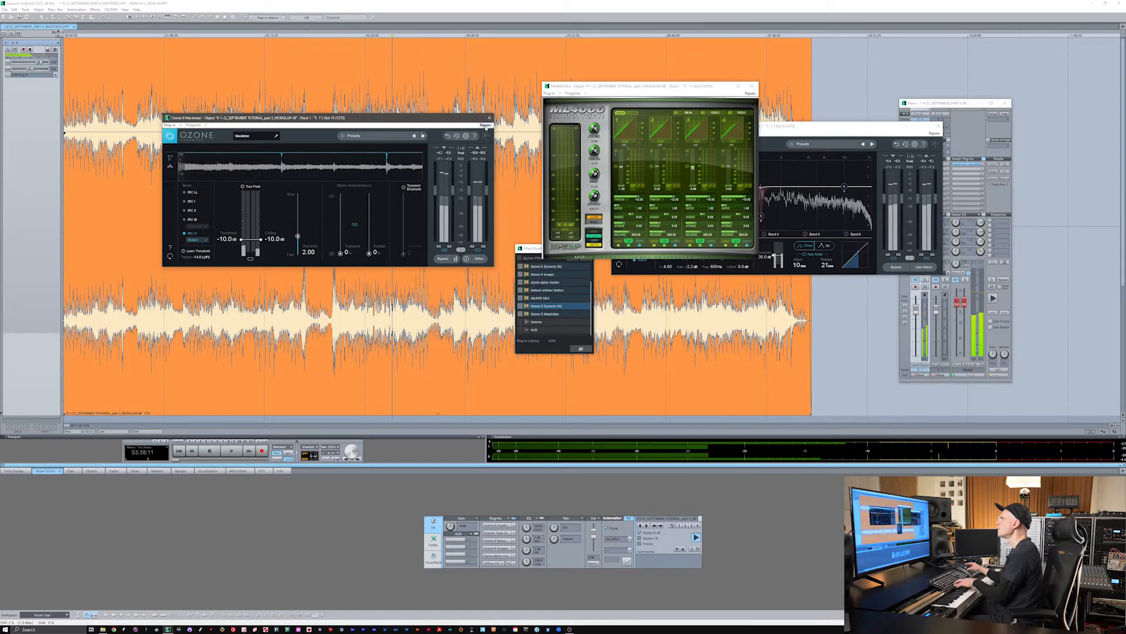
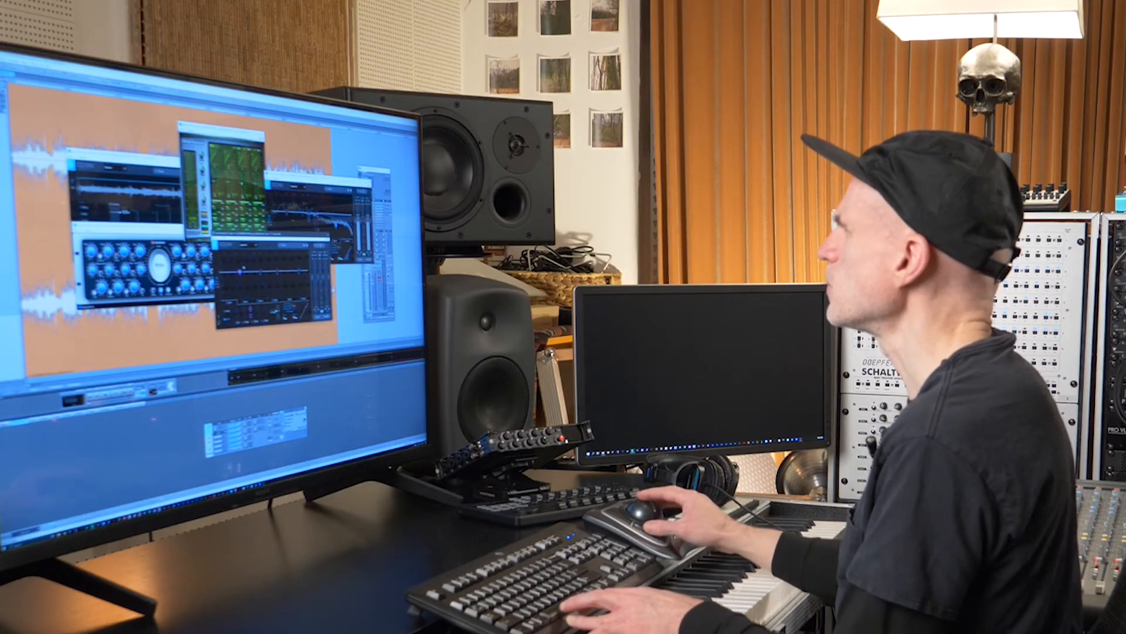
# - Pull down the high-frequency band of the Dynamic EQ in slot 4 during playback and close its window
pyautogui.moveTo(287, 237); pyautogui.dragTo(248, 213)
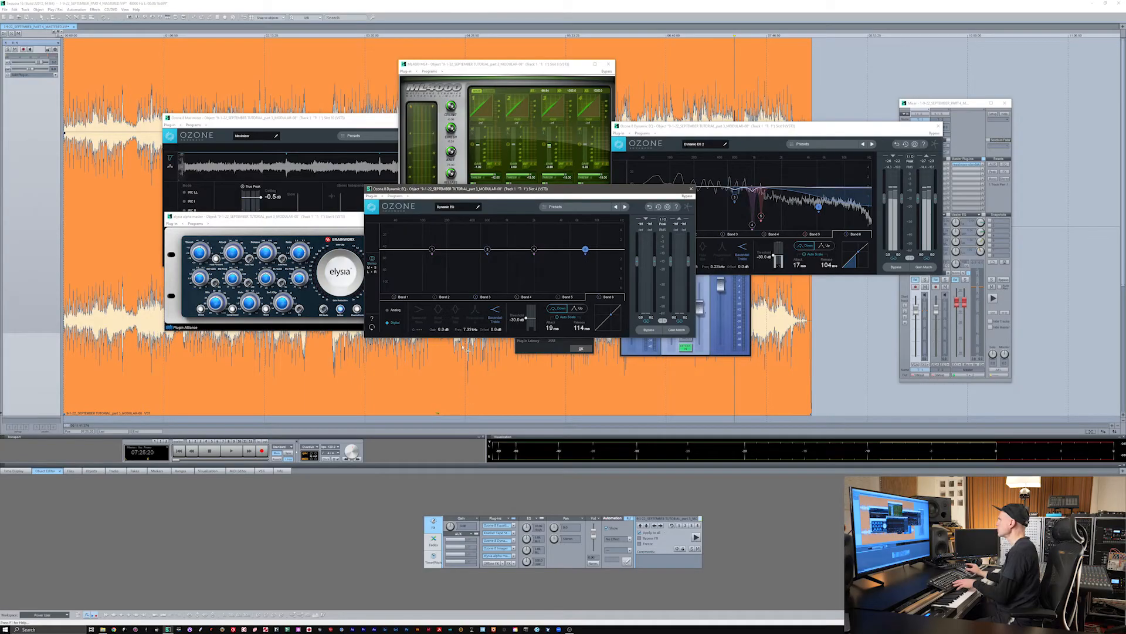
pyautogui.press('space')
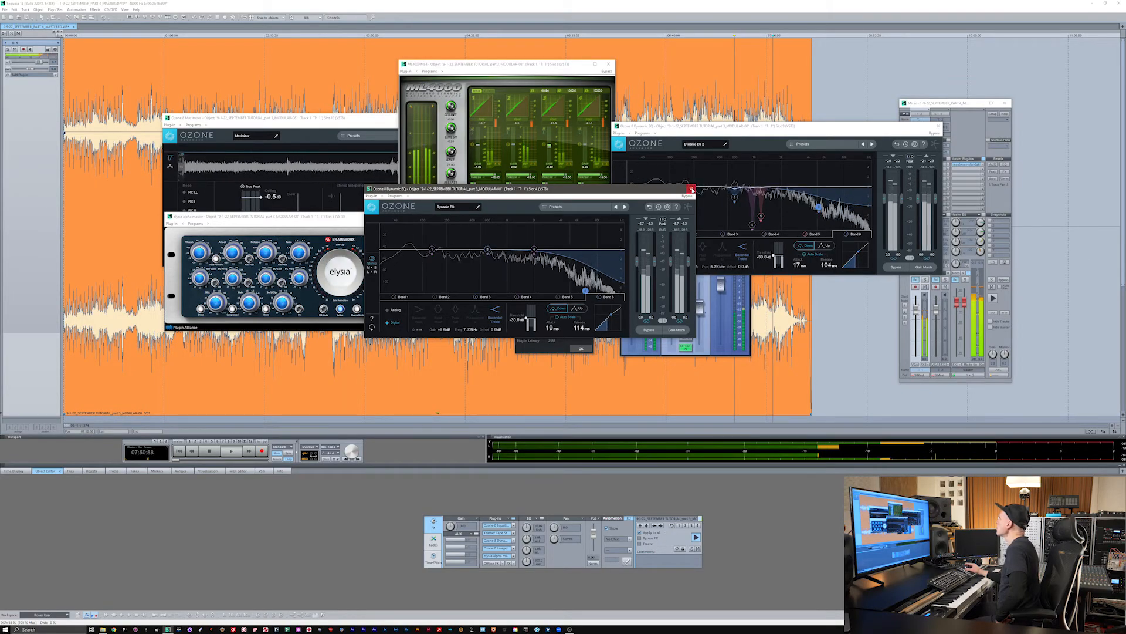
pyautogui.click(692, 189)
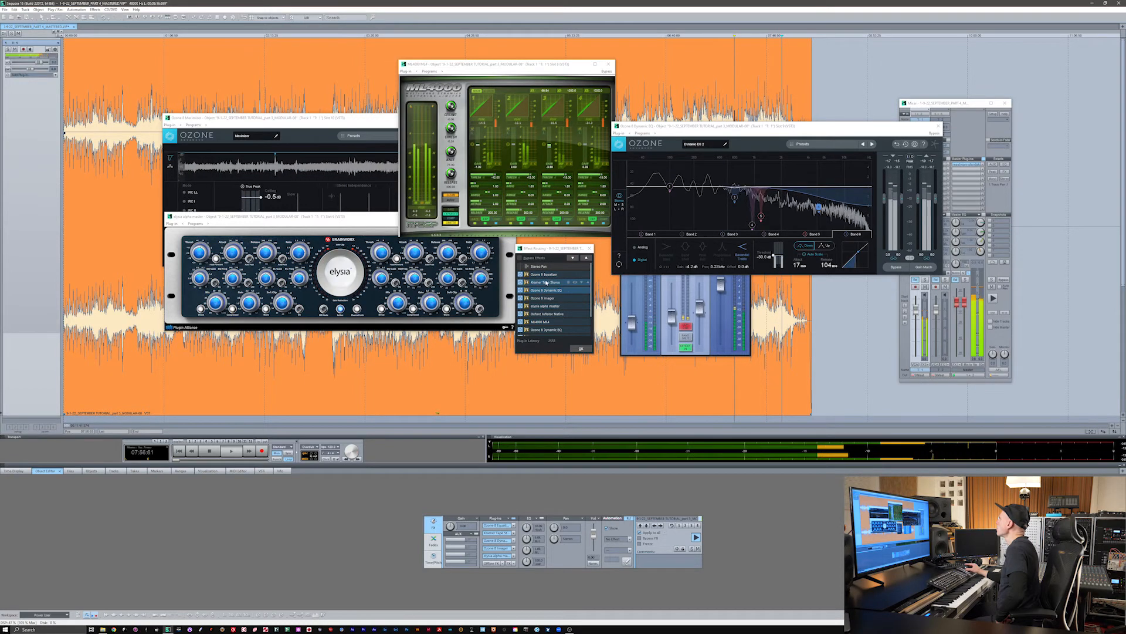
# - Toggle Kramer Tape Stereo in the effect chain, replay from an earlier position and inspect its plug-in window
pyautogui.click(520, 282)
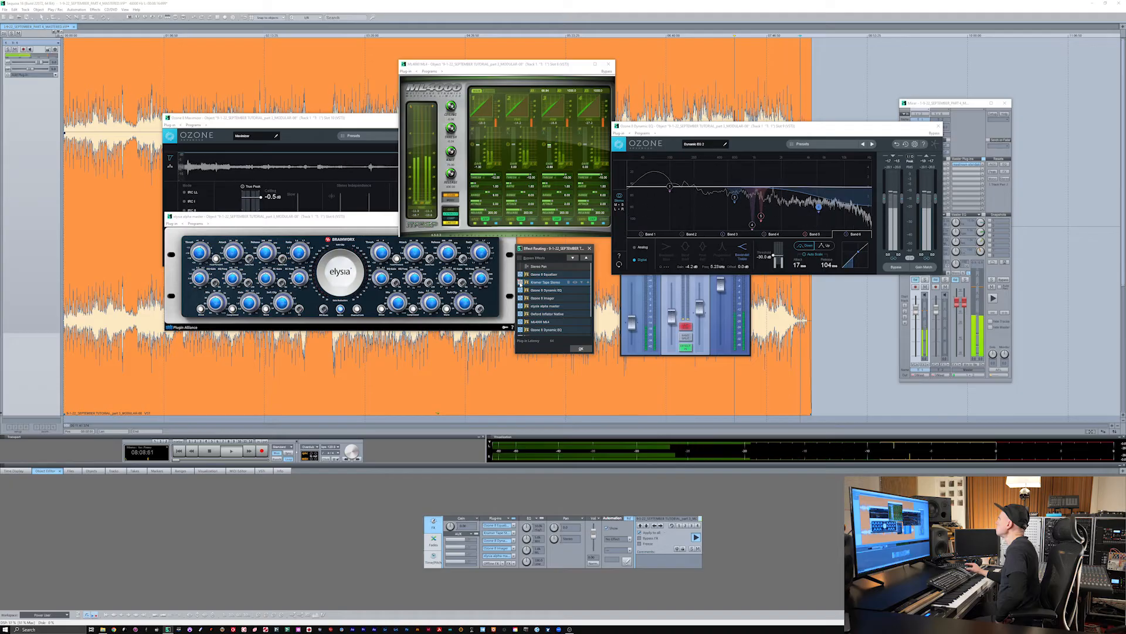
pyautogui.click(743, 40)
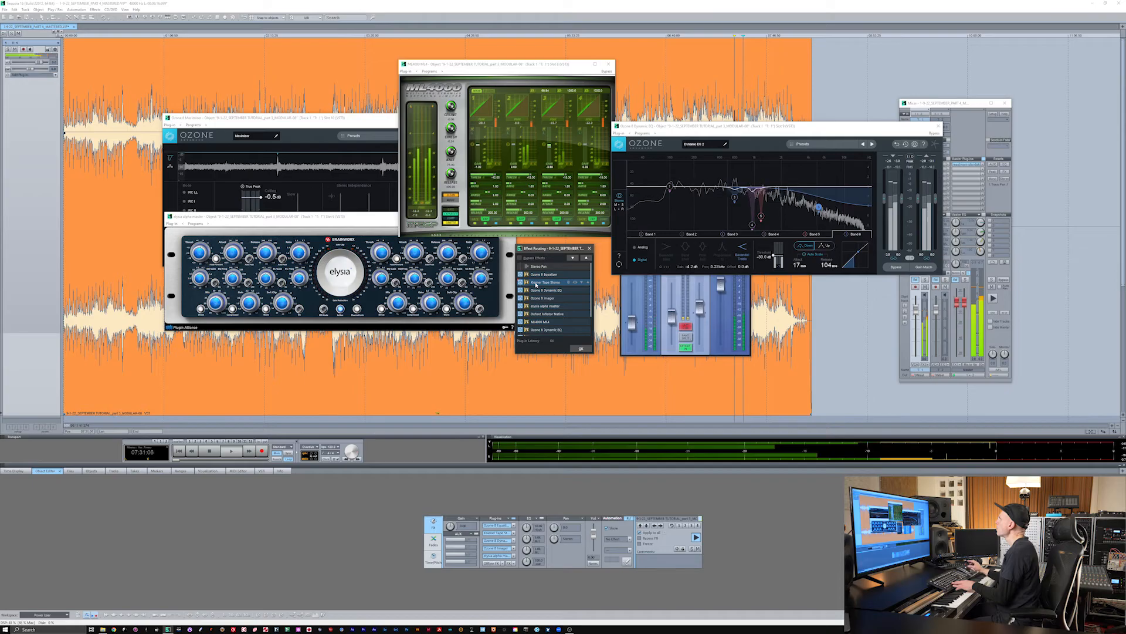
pyautogui.doubleClick(536, 283)
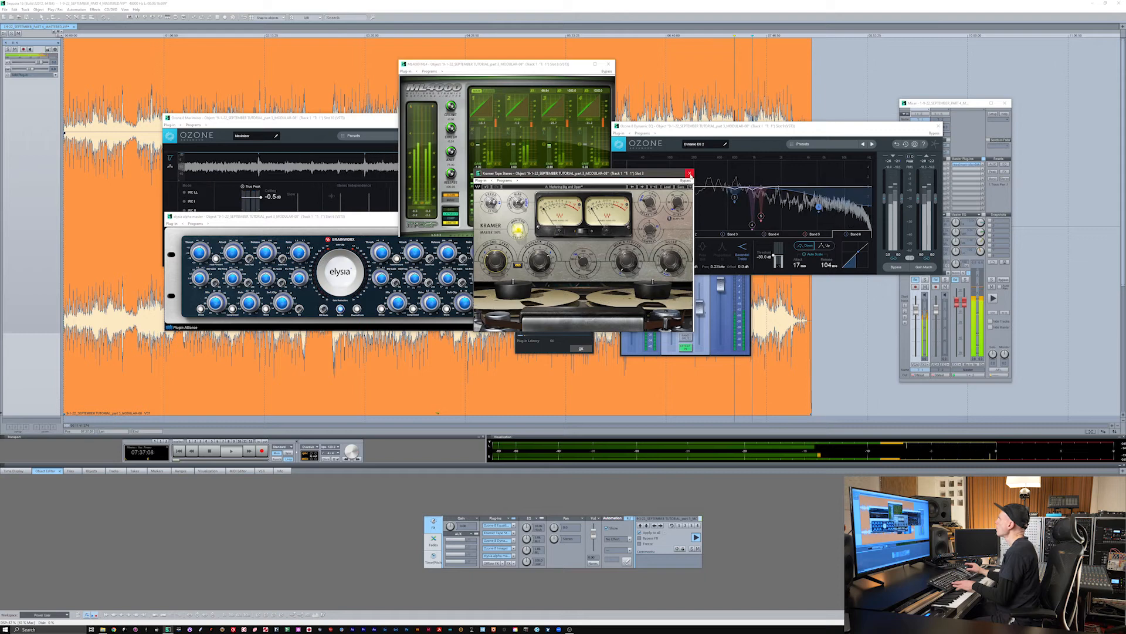
pyautogui.click(690, 174)
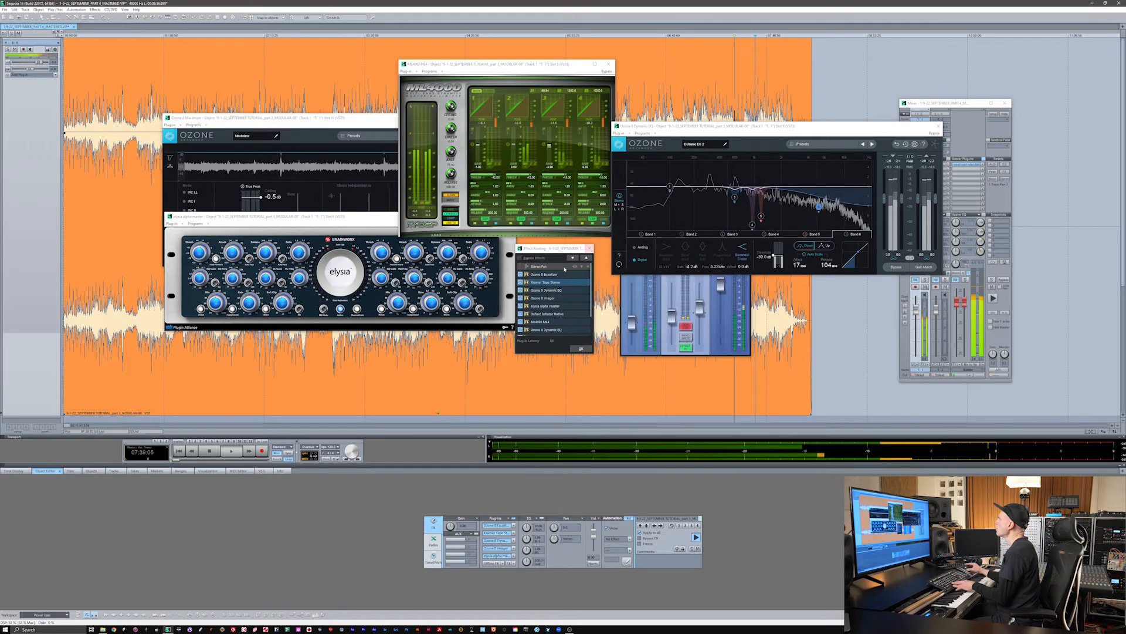
# - Compare Kramer Tape Stereo on and off while replaying the section from about 7:40
pyautogui.click(522, 282)
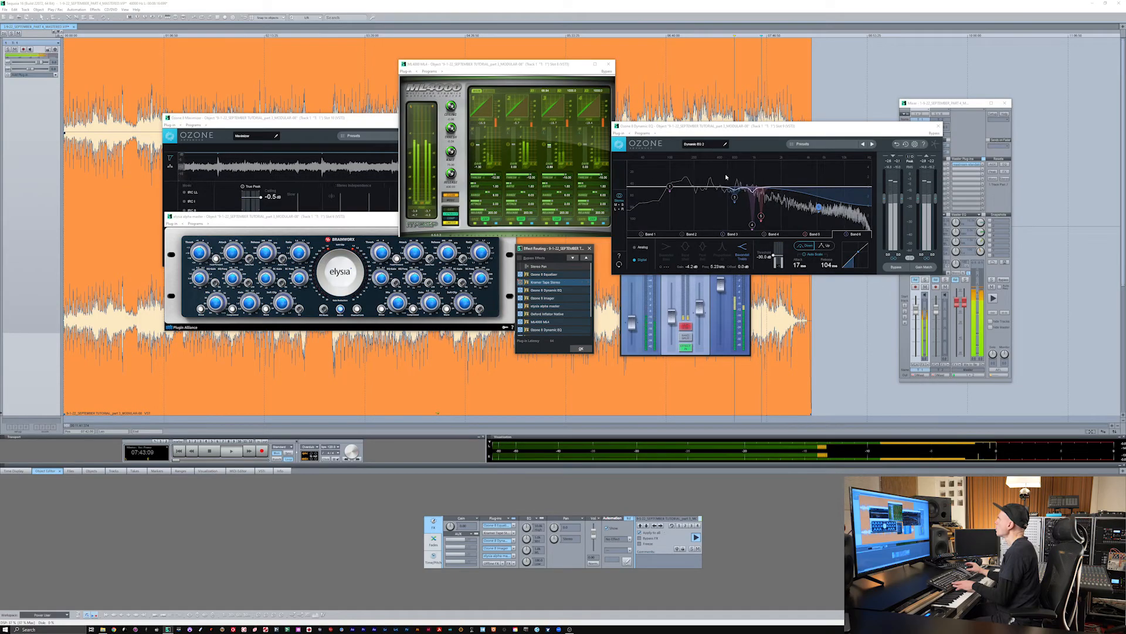
pyautogui.click(758, 36)
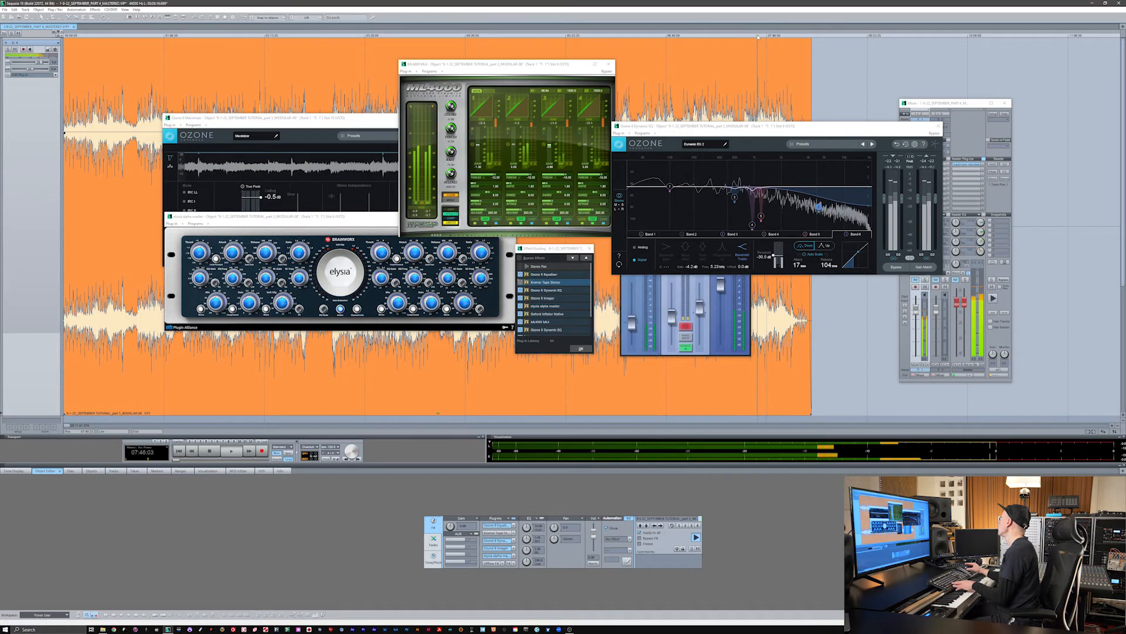
pyautogui.click(520, 283)
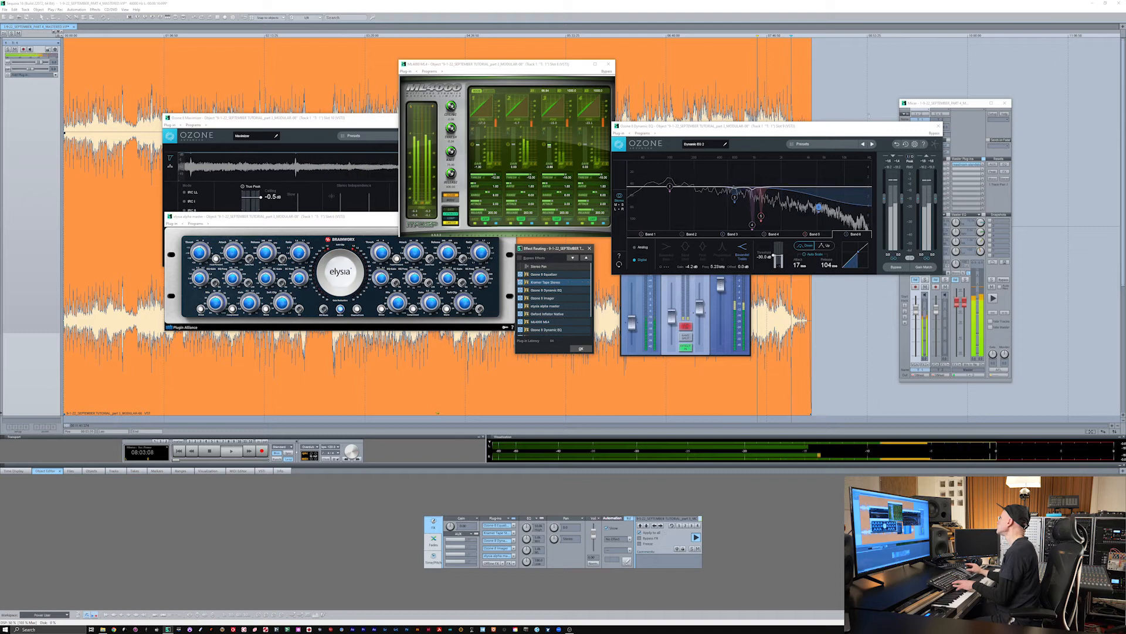
# - Close the second Dynamic EQ window, bypass Kramer Tape Stereo and play the end of the track from about 8:02
pyautogui.click(939, 125)
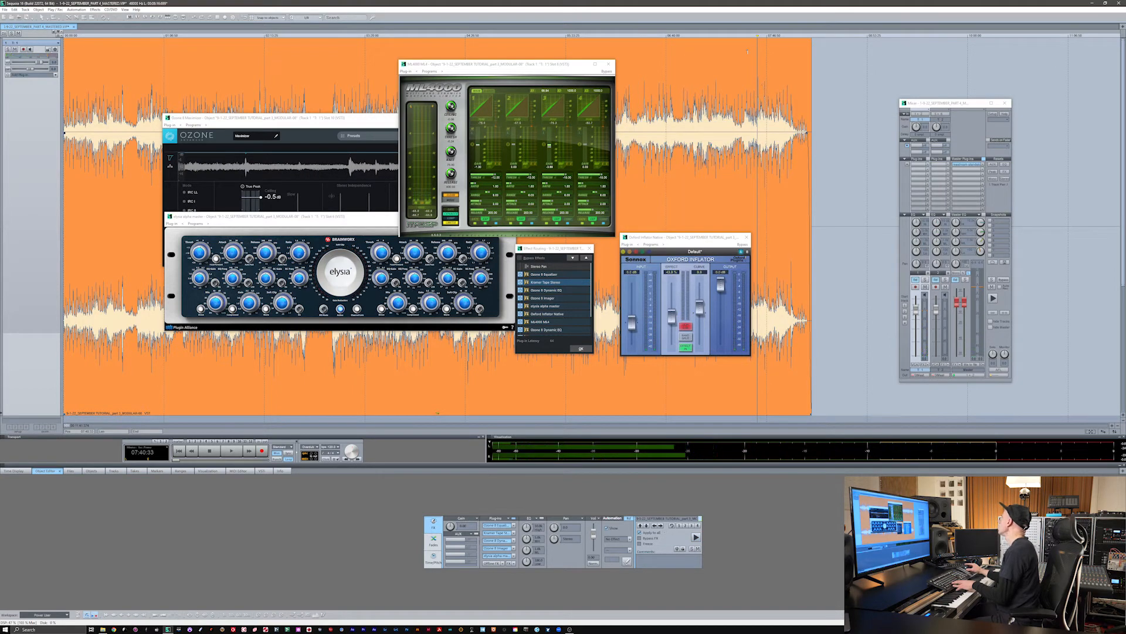
pyautogui.press('space')
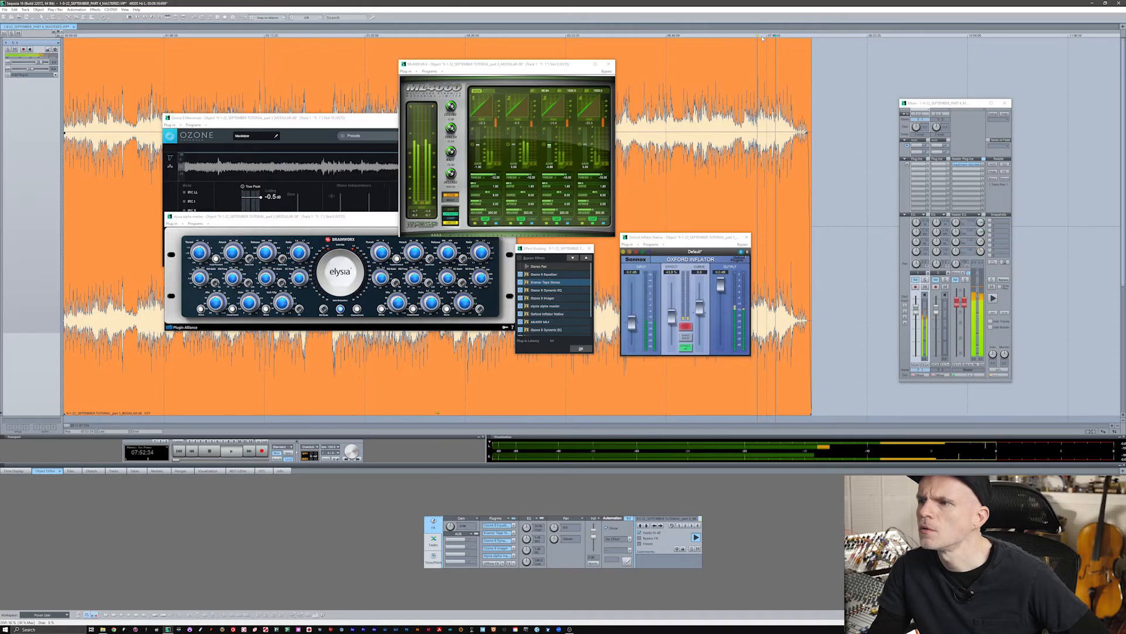
pyautogui.click(521, 283)
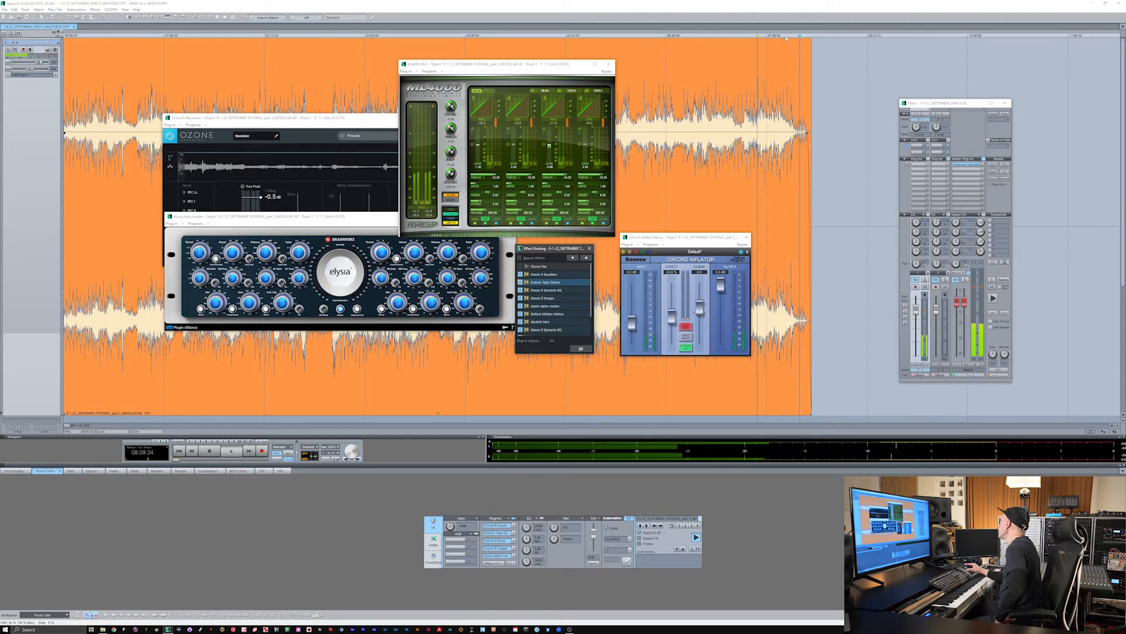
pyautogui.click(791, 37)
pyautogui.click(792, 36)
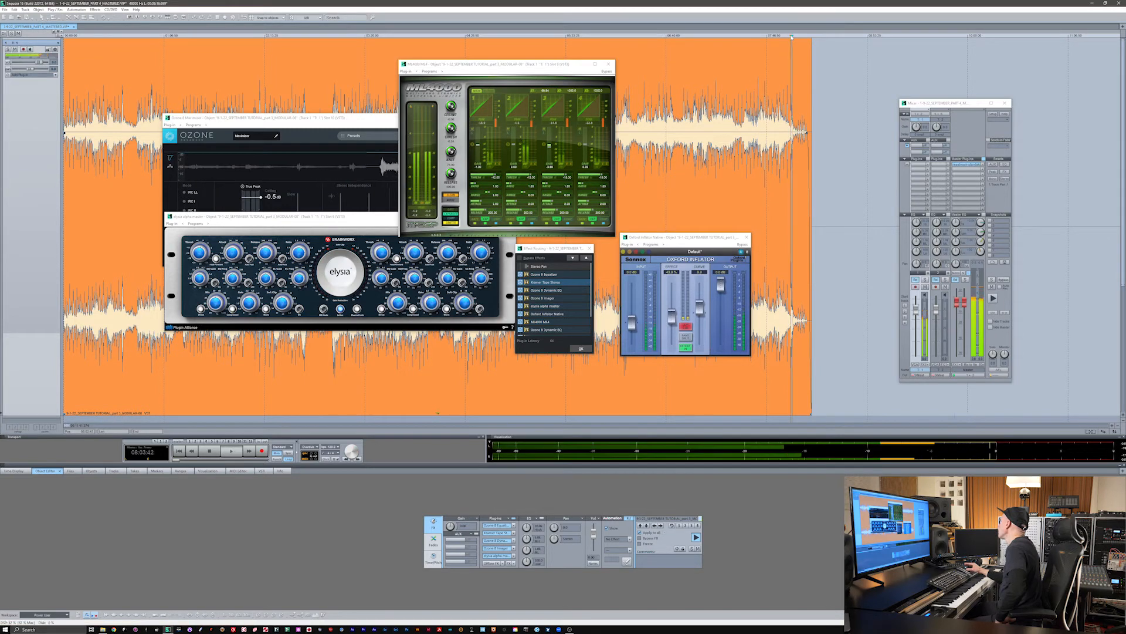
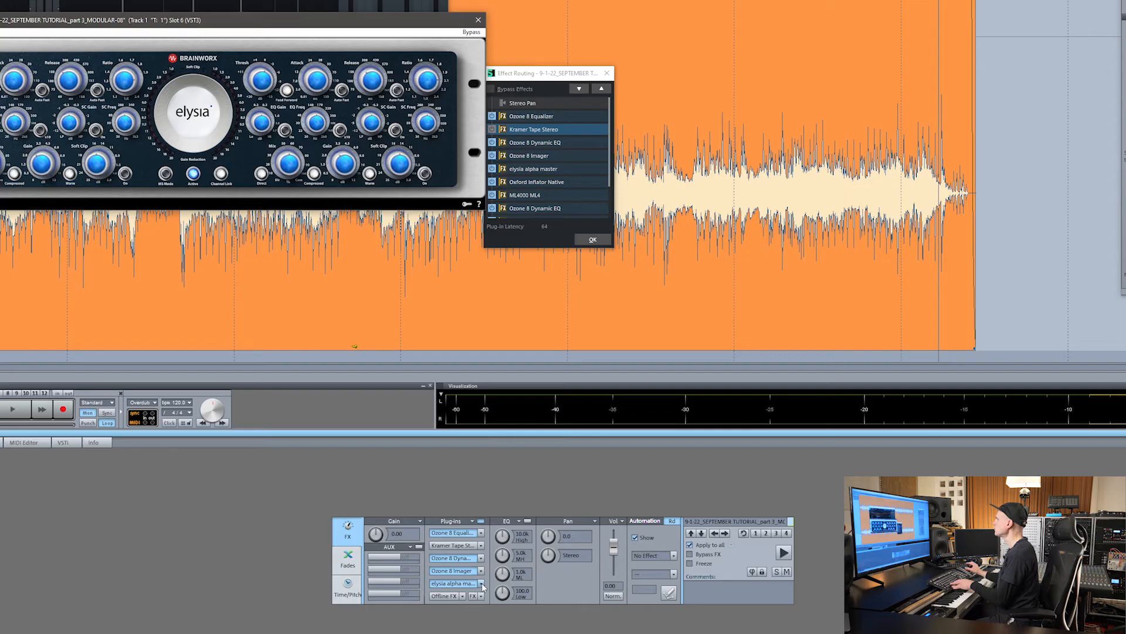
# - Insert the MAGIX AM-Munition plug-in from the plug-in browser at the end of the object's effect chain
pyautogui.click(481, 584)
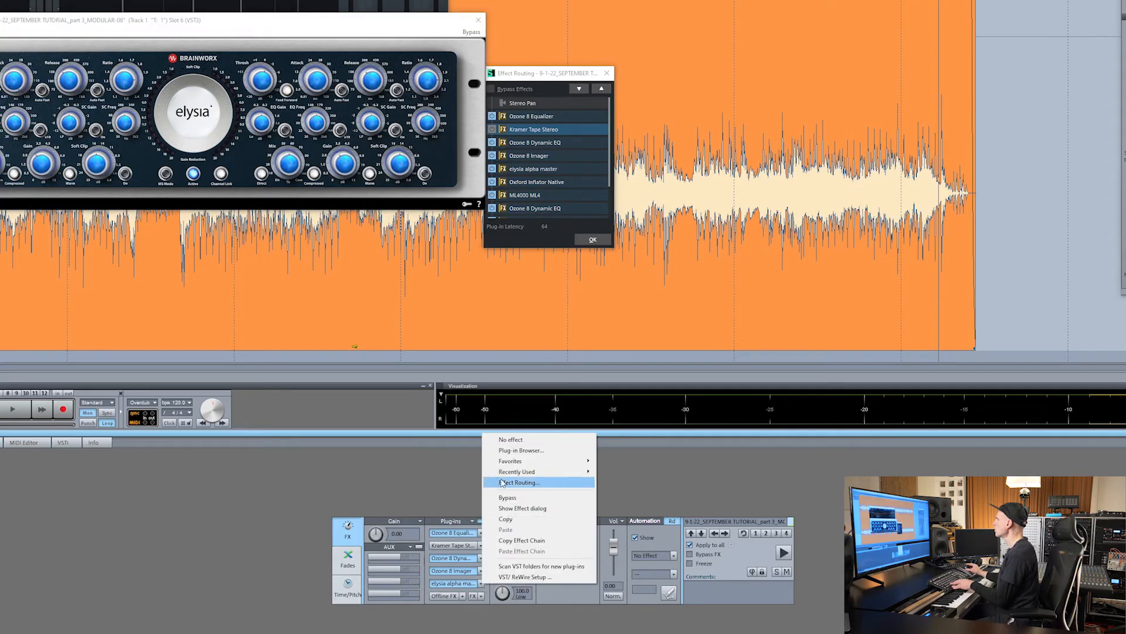
pyautogui.click(506, 452)
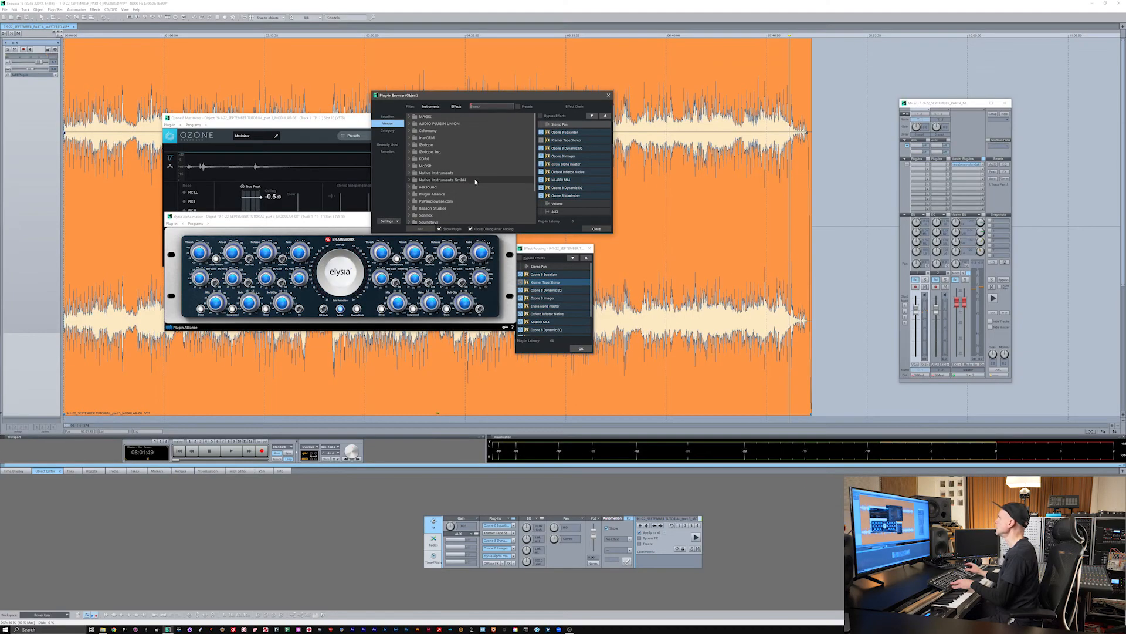
pyautogui.click(409, 117)
pyautogui.doubleClick(437, 129)
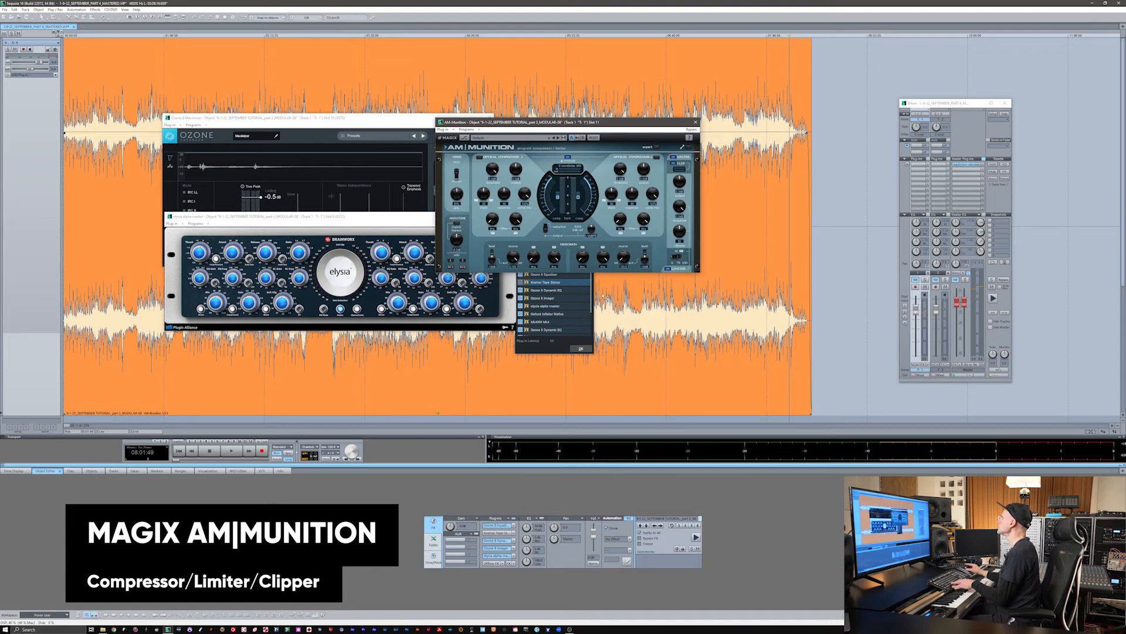
pyautogui.moveTo(591, 292); pyautogui.dragTo(591, 326)
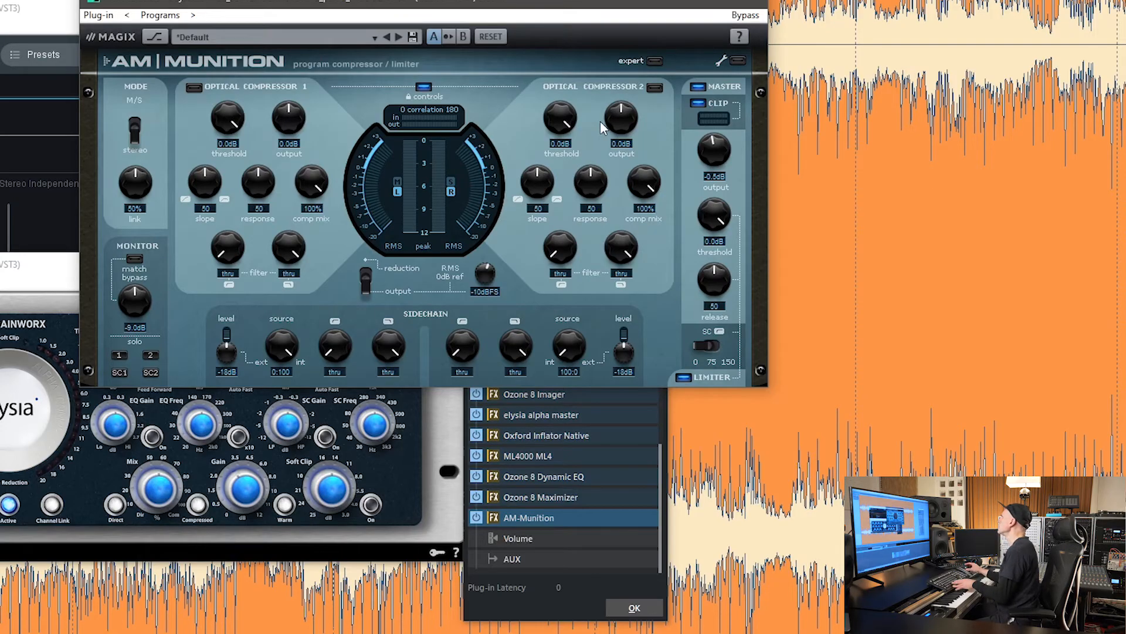
pyautogui.click(658, 61)
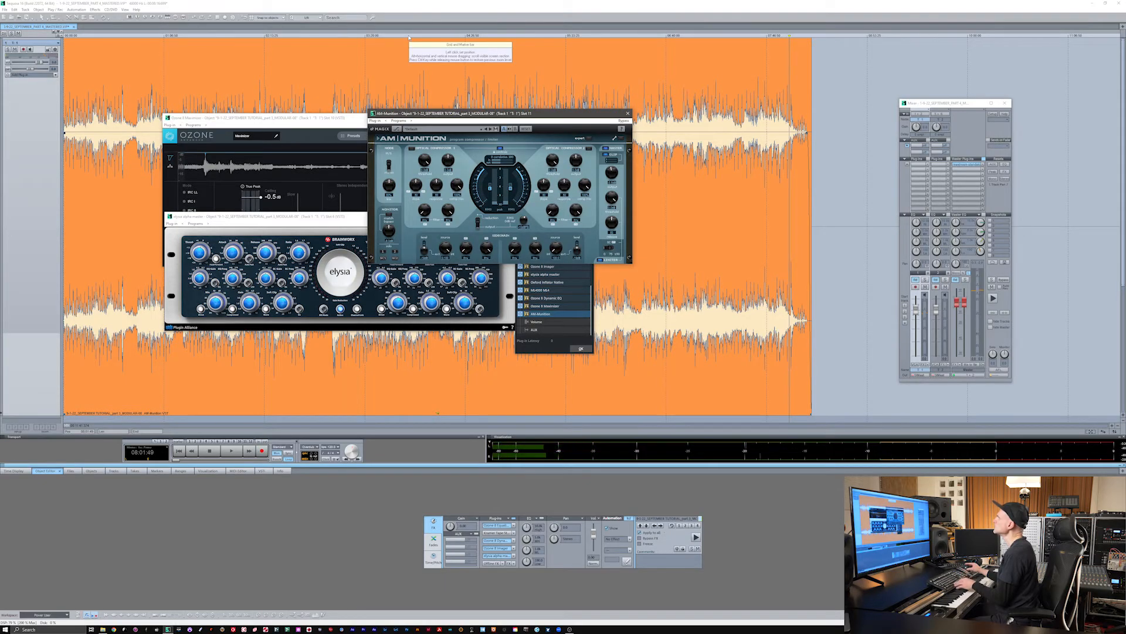
# - Play the track from about 3:48 and set AM-Munition's limiter threshold to -3.0 dB
pyautogui.click(409, 36)
pyautogui.press('space')
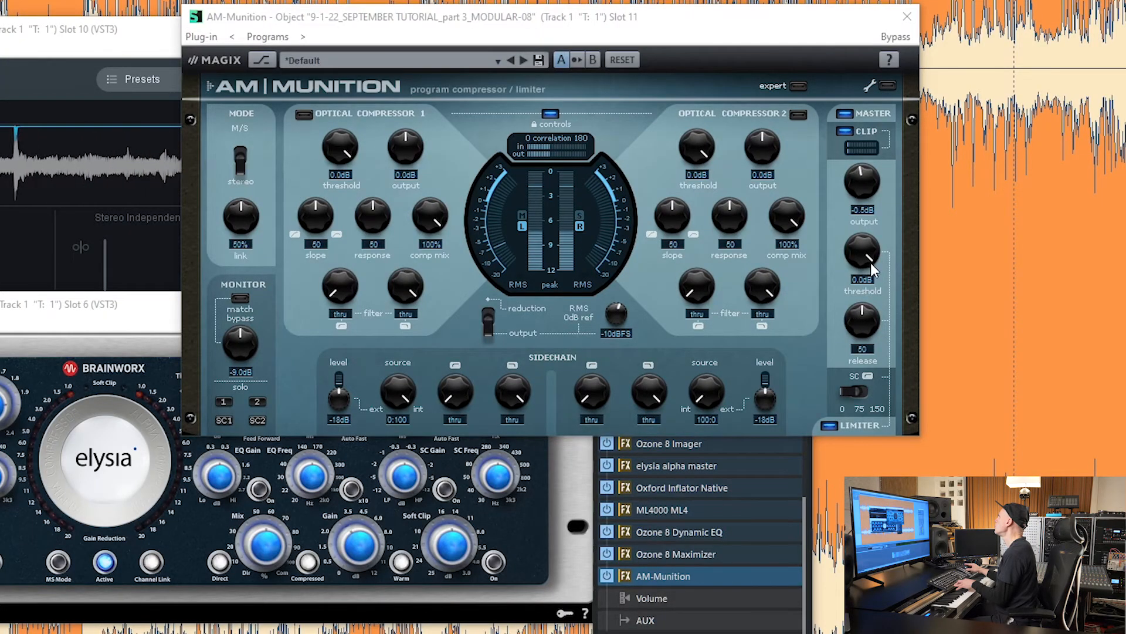
pyautogui.moveTo(873, 262); pyautogui.dragTo(882, 250)
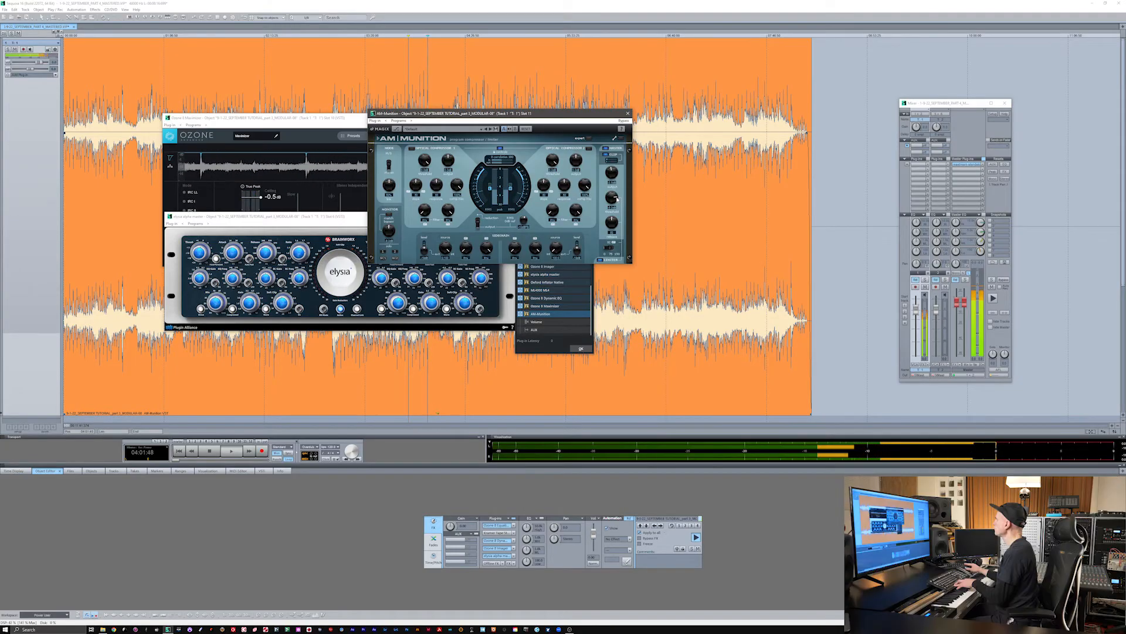
pyautogui.press('space')
pyautogui.press('space')
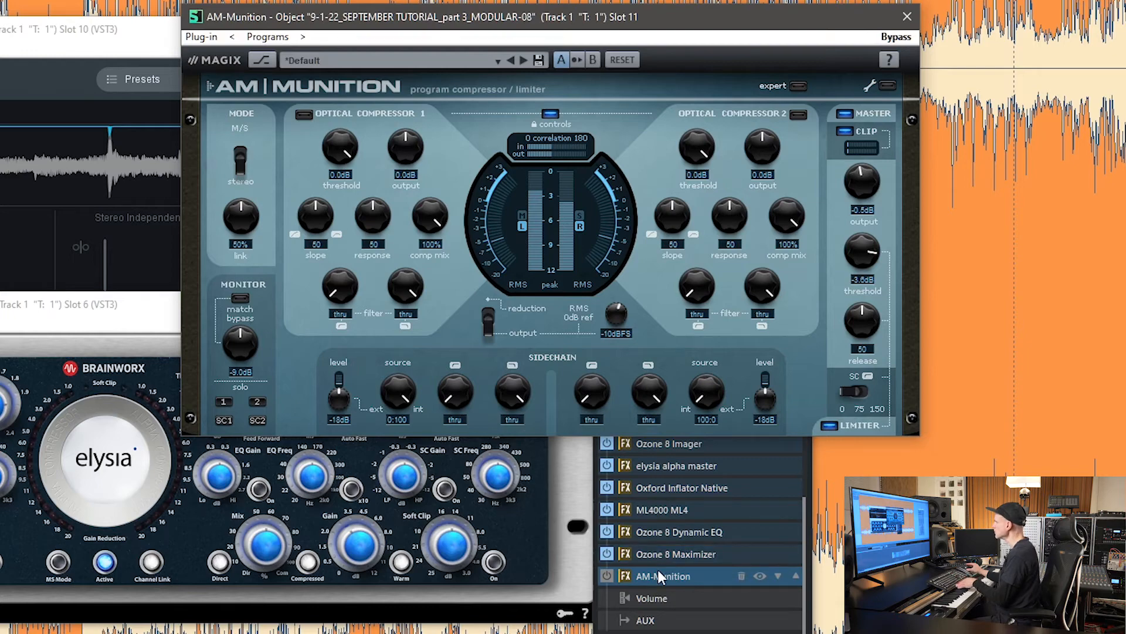
# - Try AM-Munition ahead of the Ozone 8 Maximizer in the effect chain and toggle its bypass during playback
pyautogui.moveTo(659, 569); pyautogui.dragTo(662, 548)
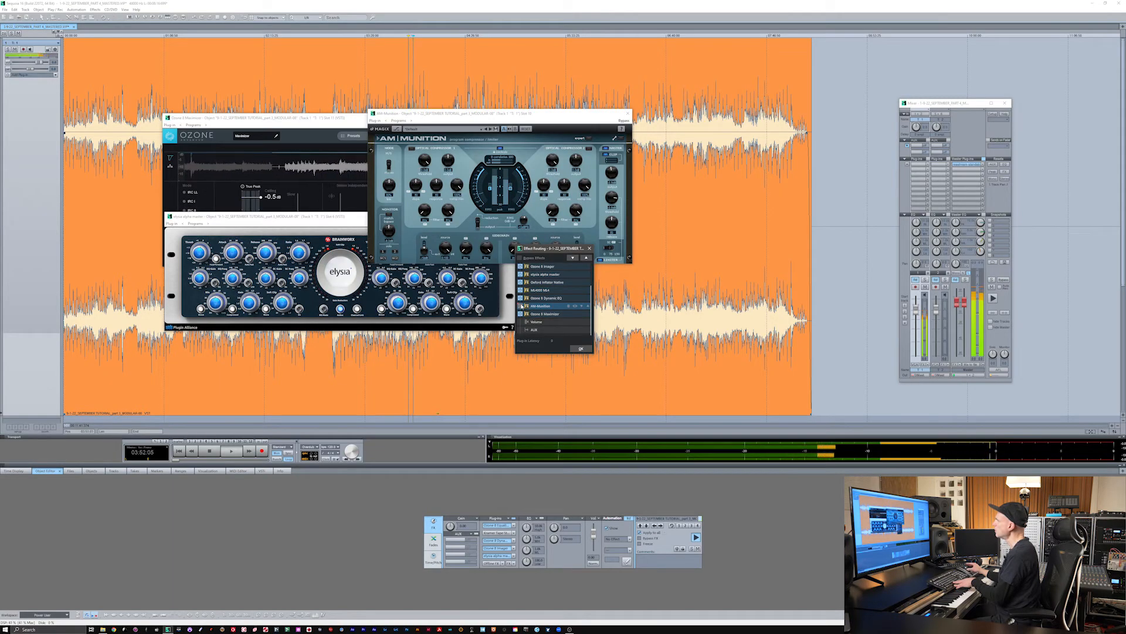
pyautogui.click(623, 121)
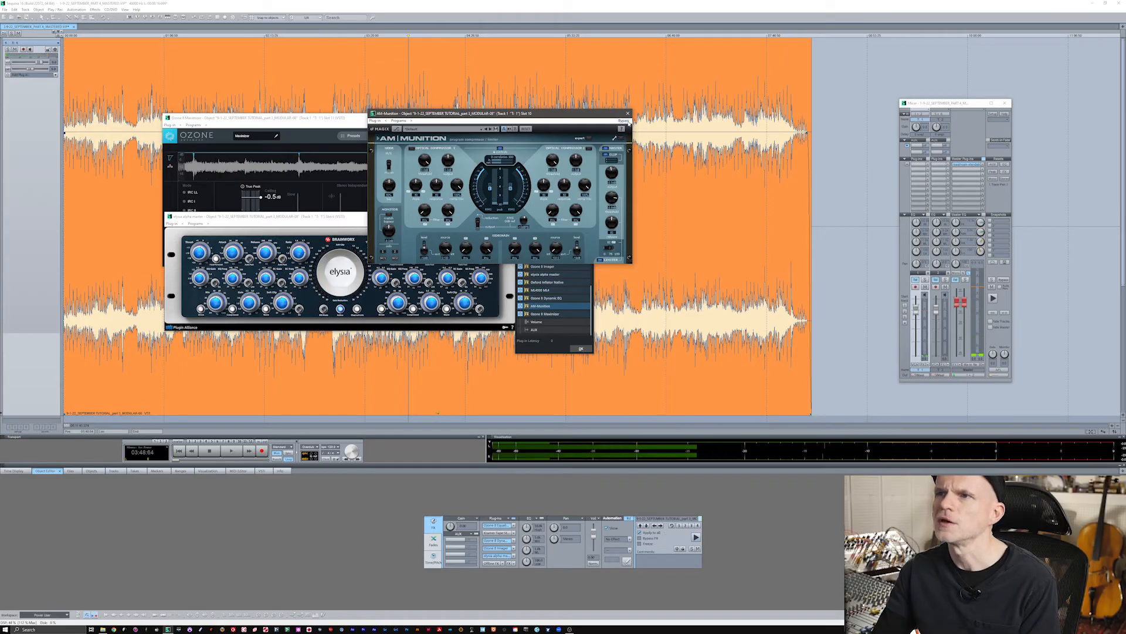
pyautogui.press('space')
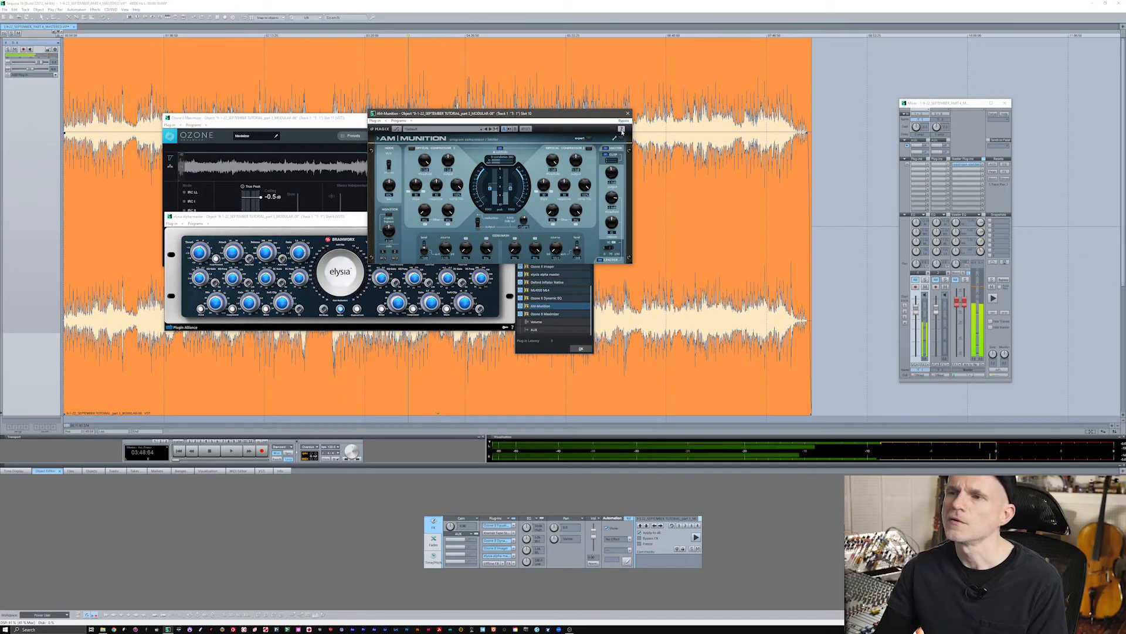
# - Move AM-Munition back after the Ozone 8 Maximizer, check the Maximizer's settings and play the track through both
pyautogui.moveTo(557, 308); pyautogui.dragTo(555, 319)
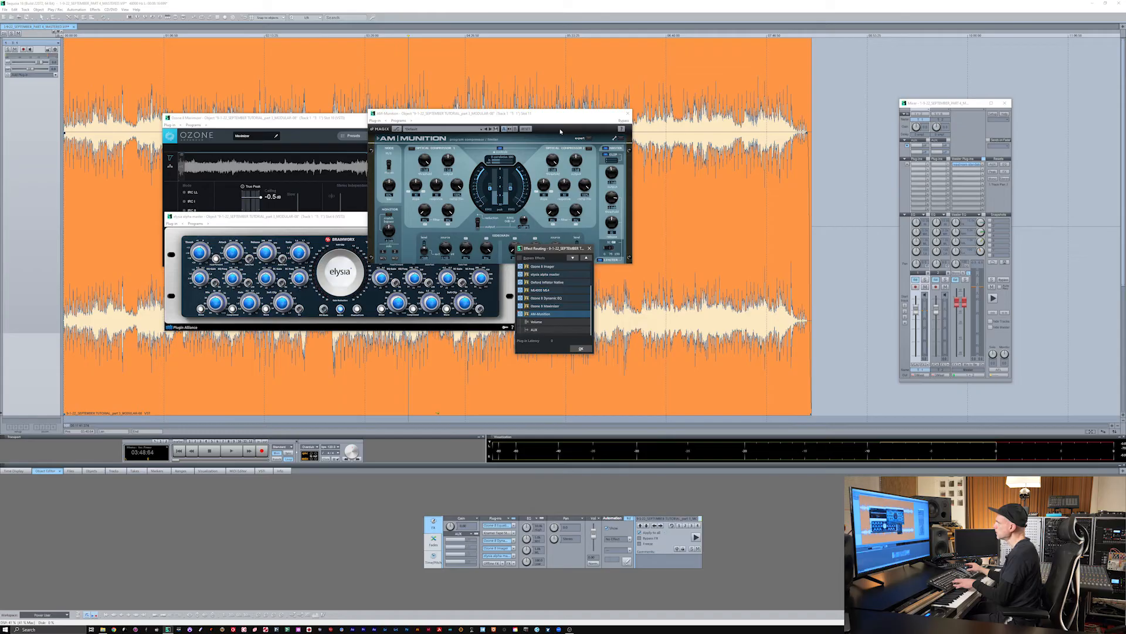
pyautogui.click(548, 308)
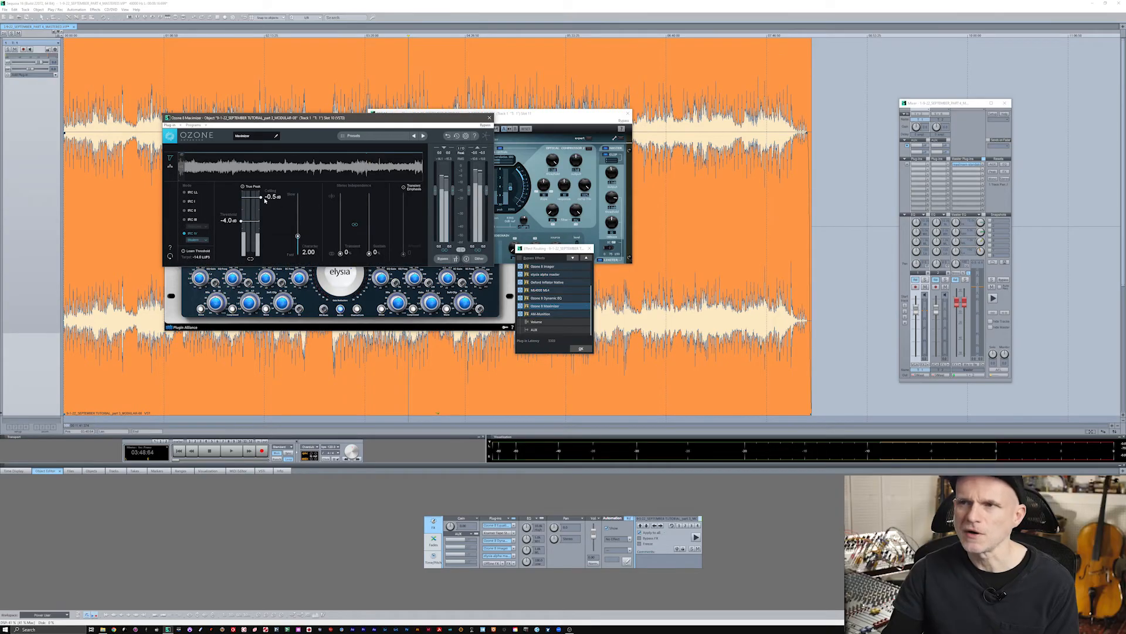
pyautogui.click(562, 123)
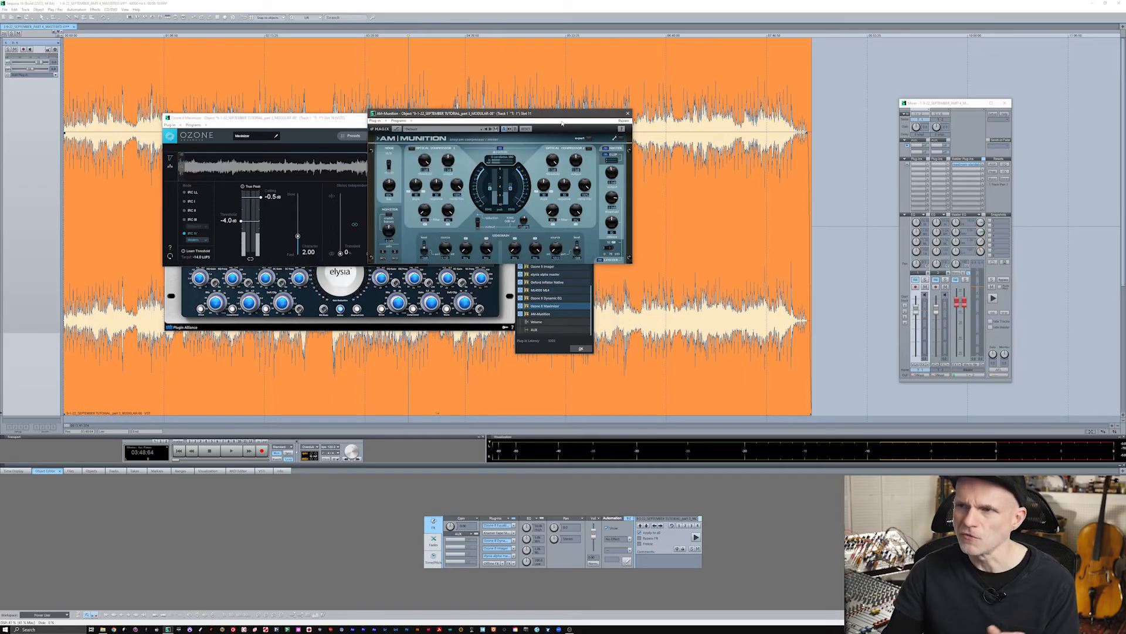
pyautogui.press('space')
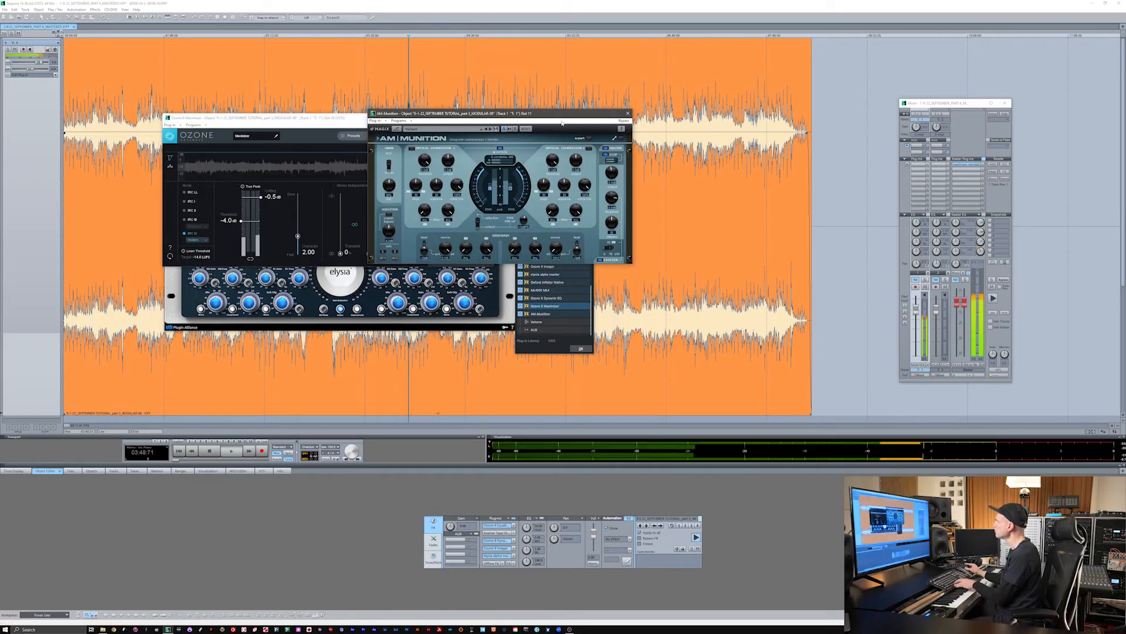
pyautogui.click(540, 314)
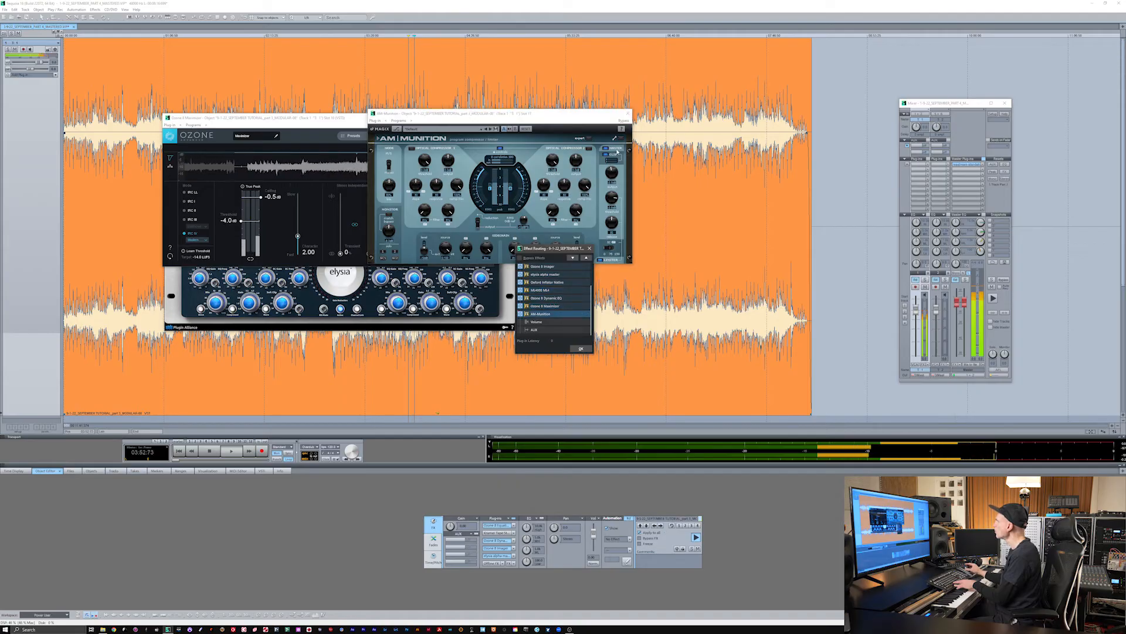
# - Toggle AM-Munition's bypass and play the track from about 3:48 with its window beside the Ozone 8 Maximizer
pyautogui.click(627, 119)
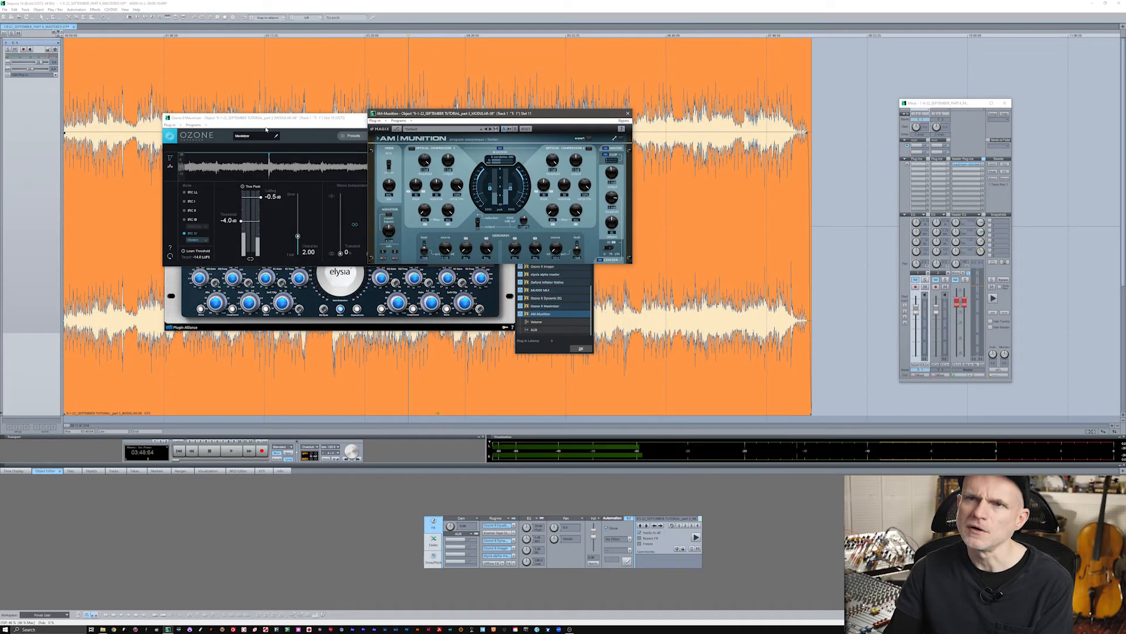
pyautogui.click(535, 315)
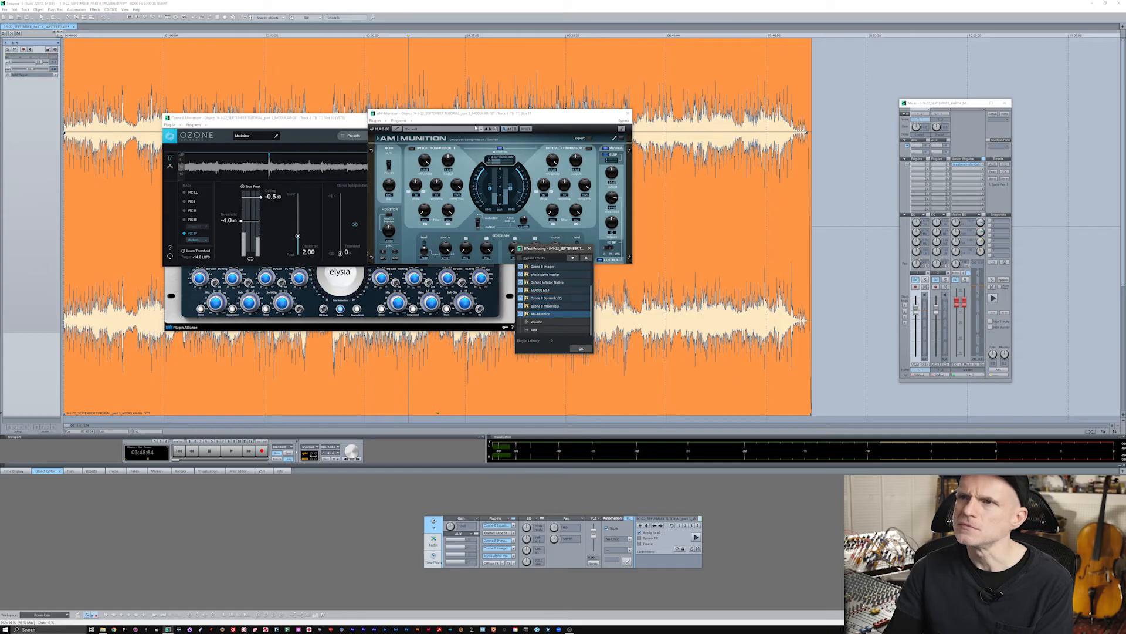
pyautogui.moveTo(542, 115); pyautogui.dragTo(706, 115)
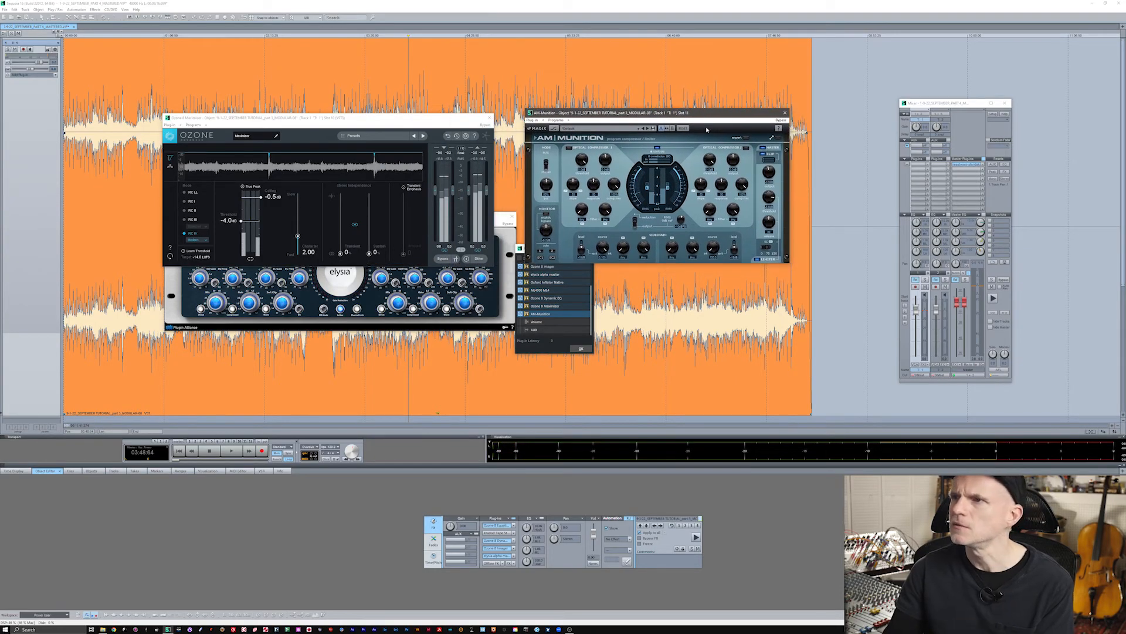
pyautogui.press('space')
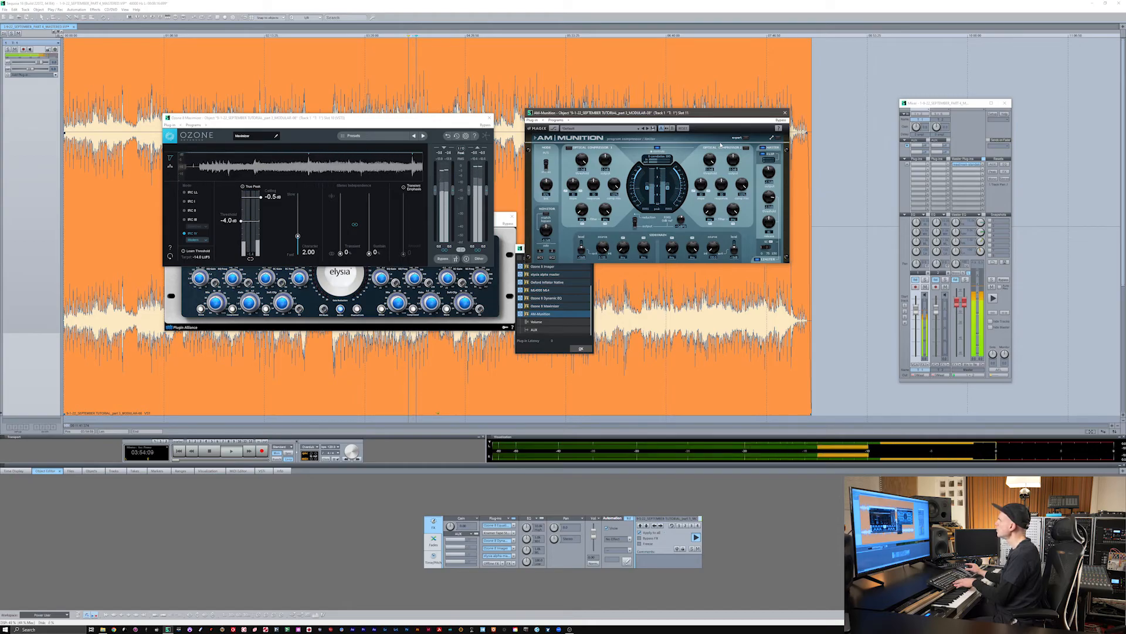
# - Compare AM-Munition ahead of and after the Ozone 8 Maximizer during playback, toggling its bypass, and return it to the end of the plug-in chain
pyautogui.moveTo(547, 308); pyautogui.dragTo(549, 305)
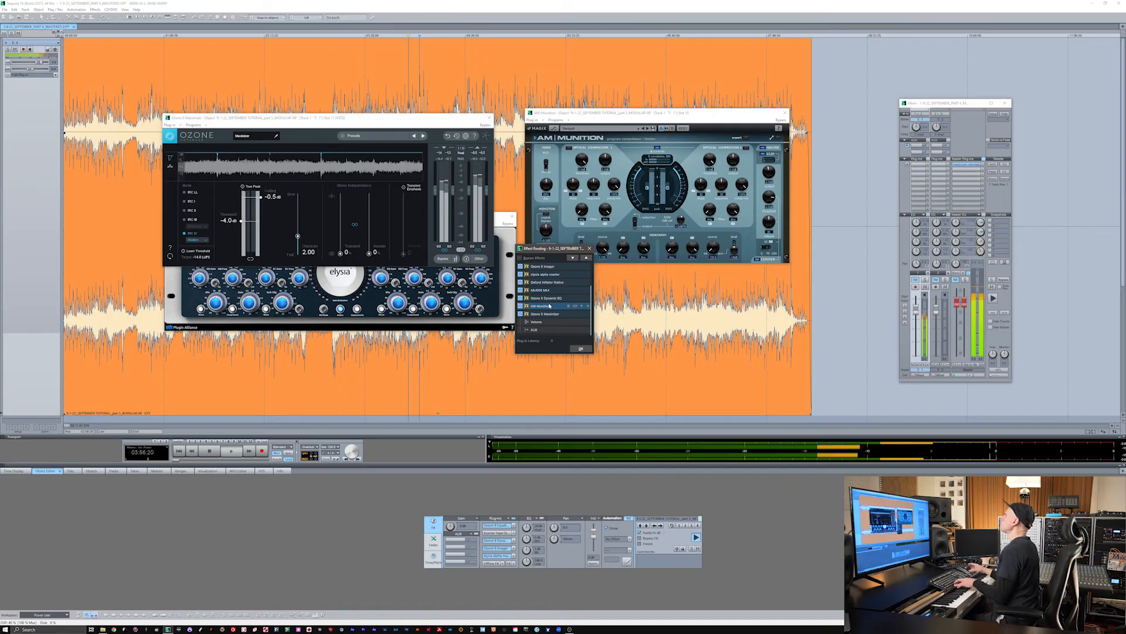
pyautogui.press('space')
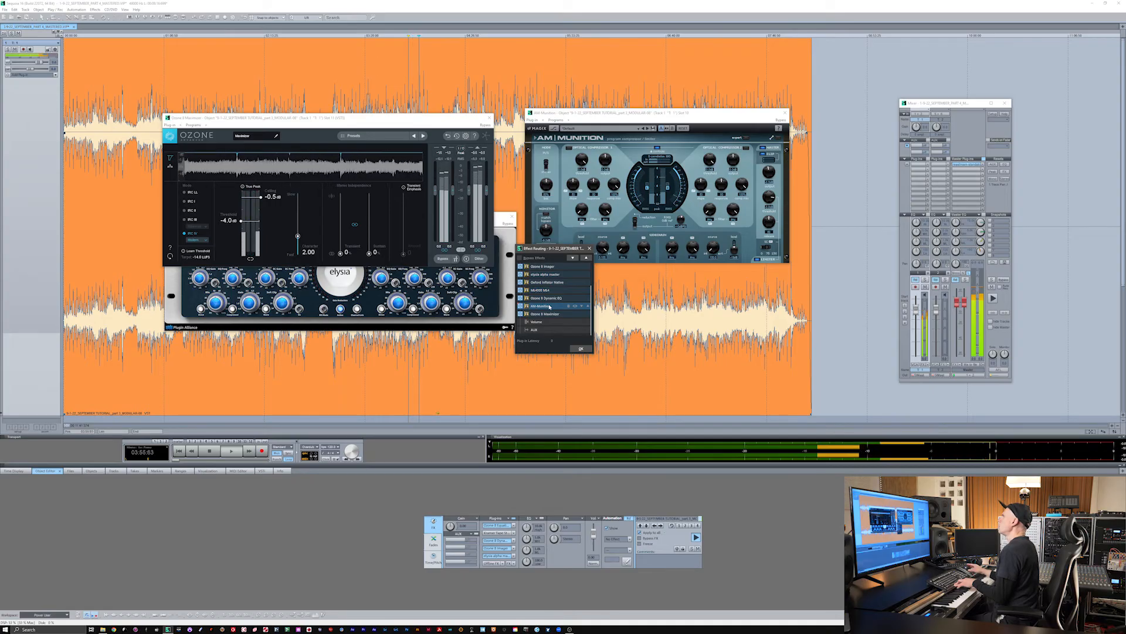
pyautogui.moveTo(549, 306); pyautogui.dragTo(549, 317)
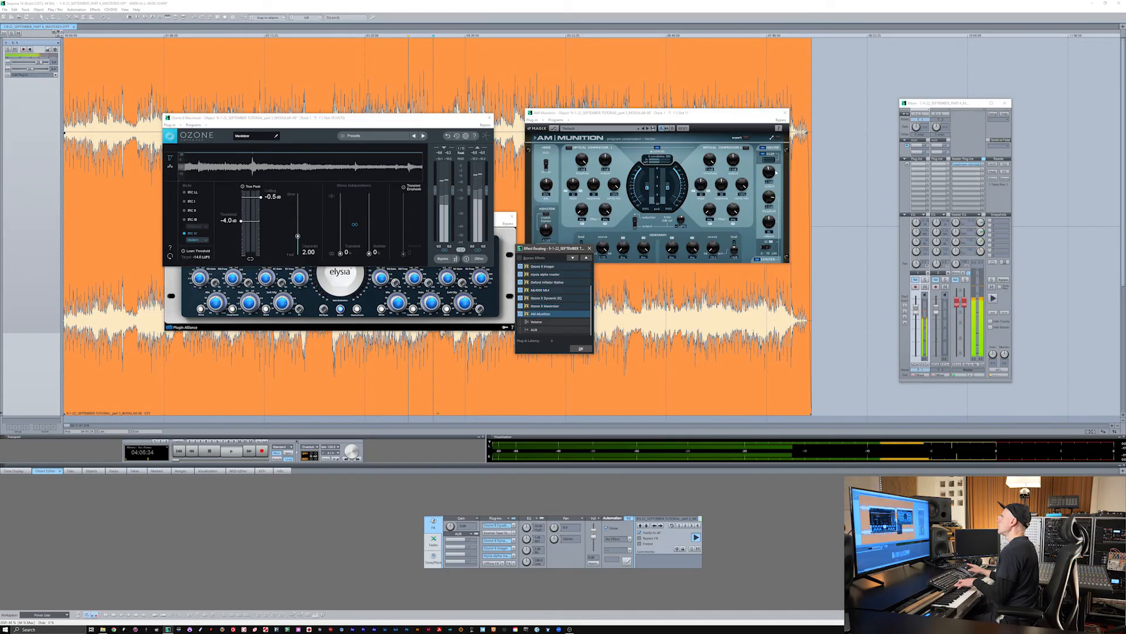
pyautogui.press('space')
pyautogui.press('space')
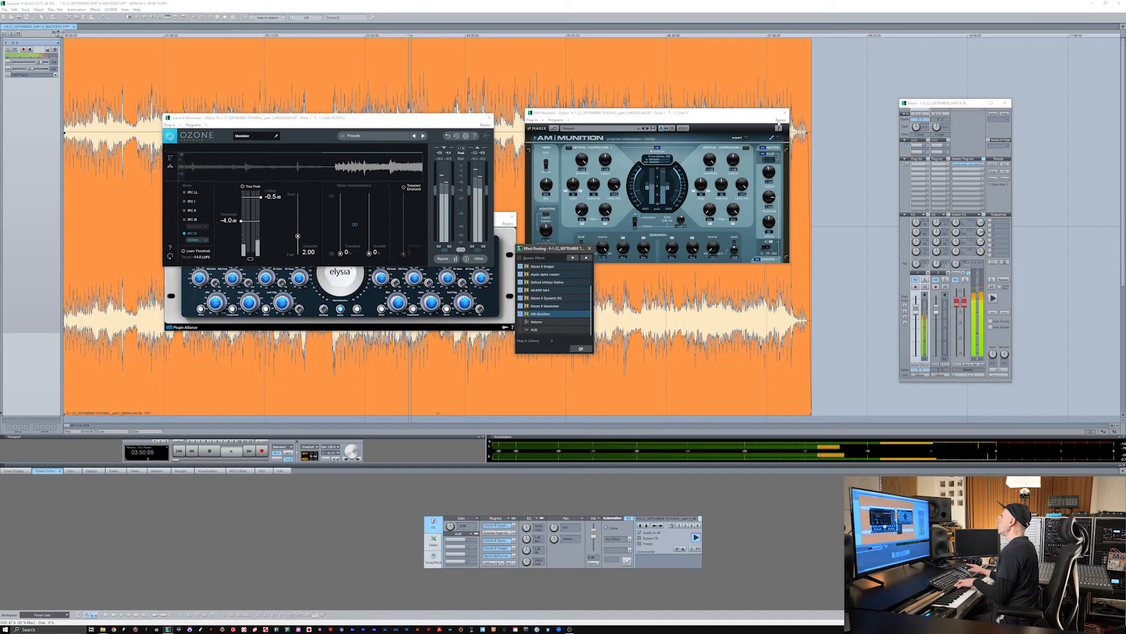
pyautogui.click(780, 120)
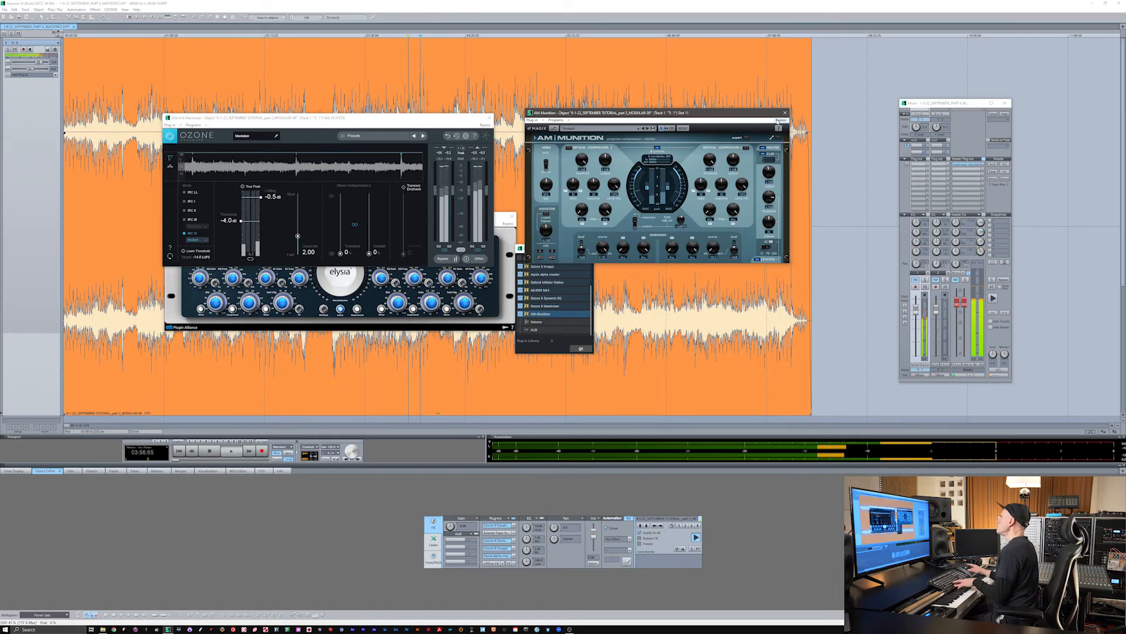
pyautogui.moveTo(555, 313); pyautogui.dragTo(556, 306)
pyautogui.press('space')
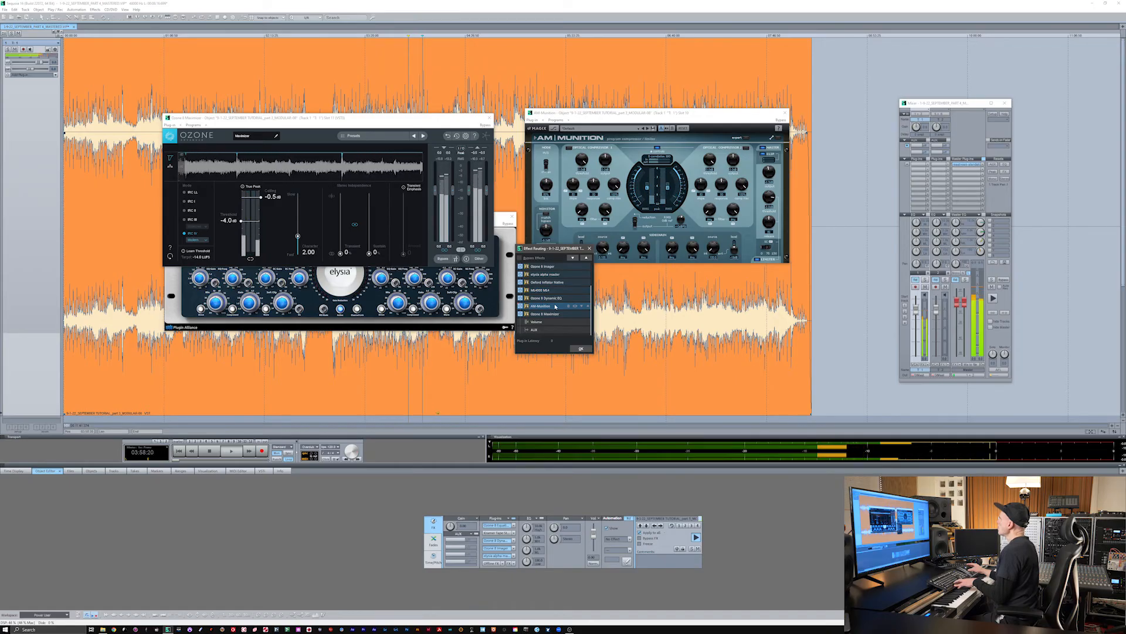
pyautogui.click(555, 306)
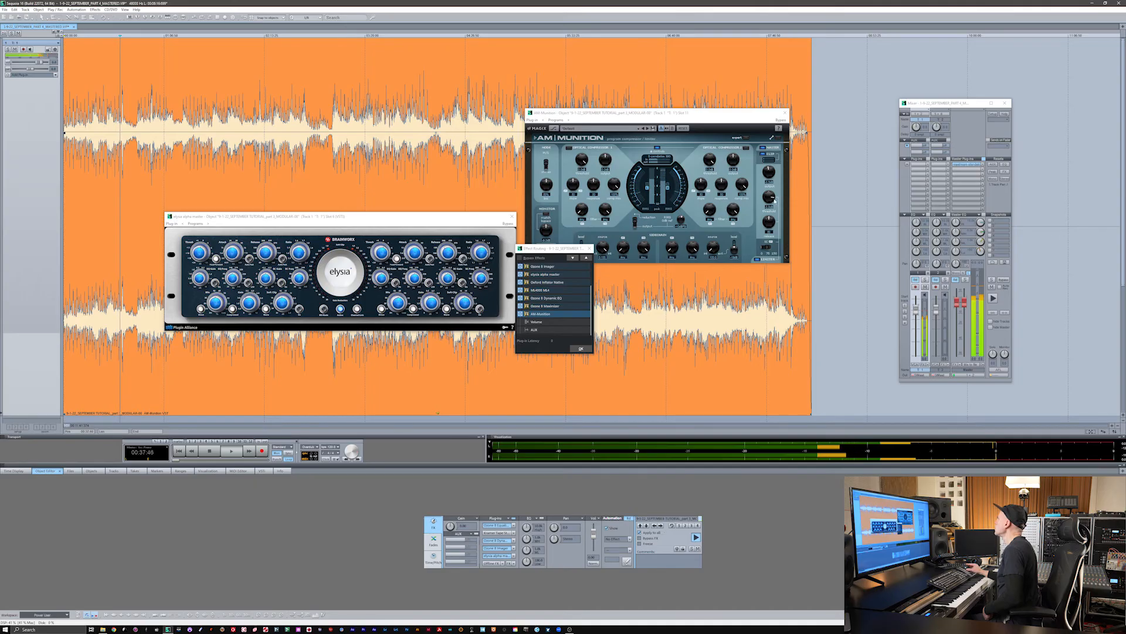
# - Deepen the Band 3 cut at 600 Hz in the Dynamic EQ that follows the ML4000, and review the ML4000 limiter
pyautogui.click(775, 201)
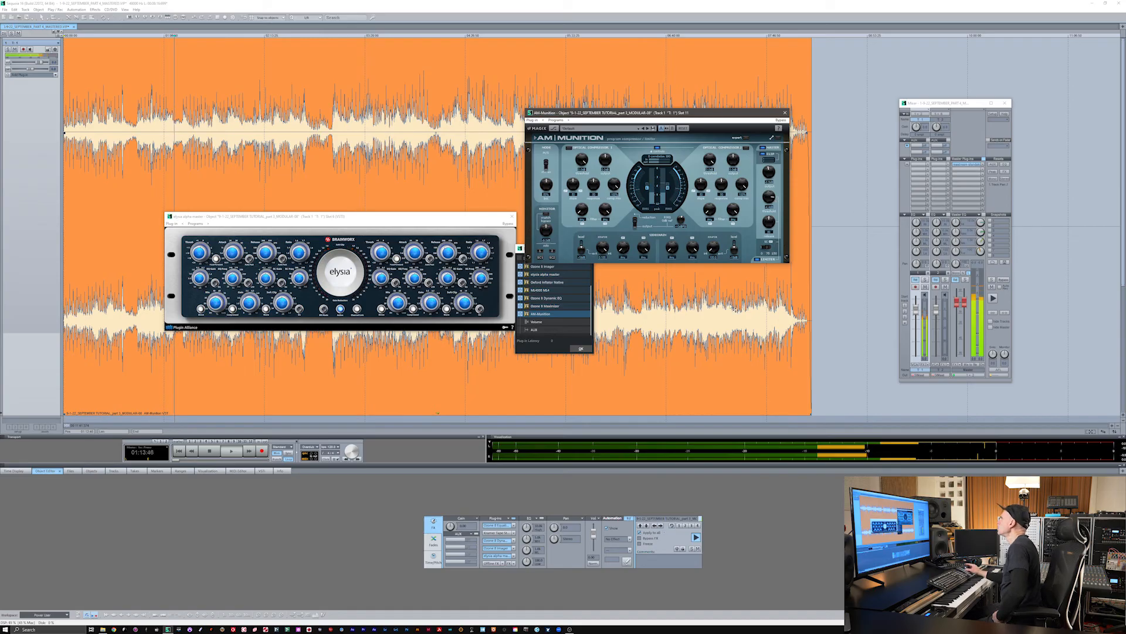
pyautogui.click(556, 299)
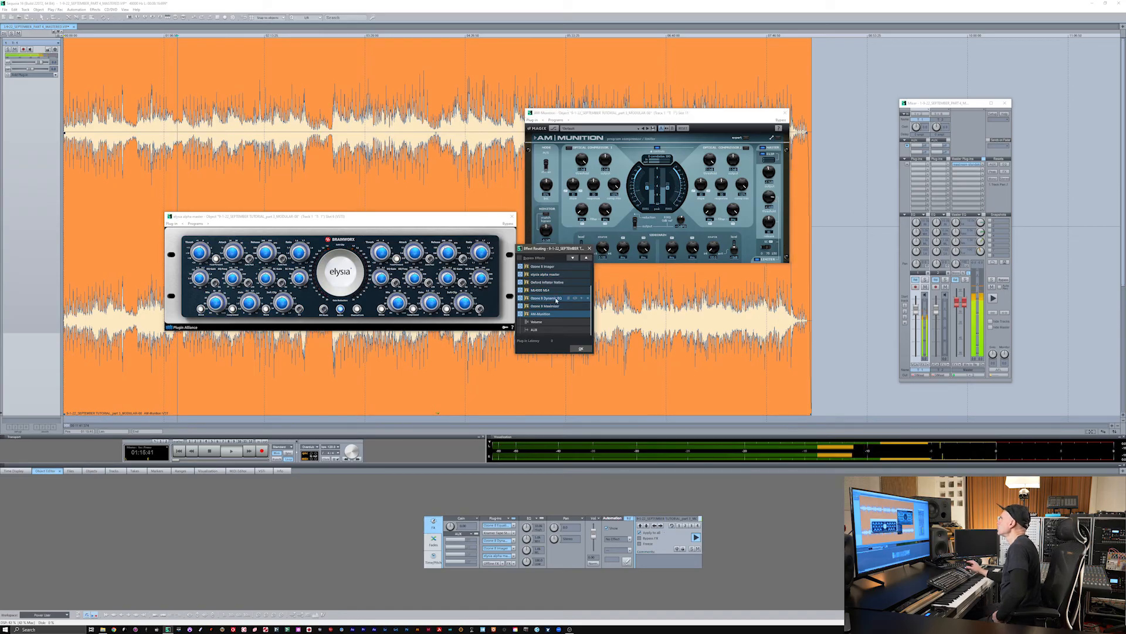
pyautogui.doubleClick(556, 299)
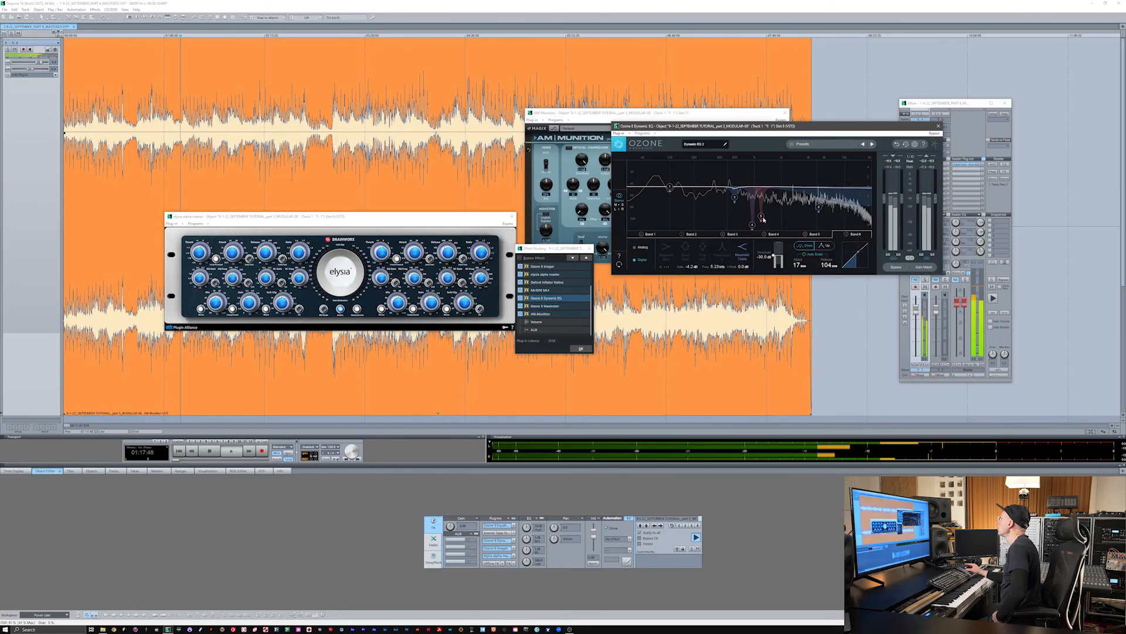
pyautogui.click(731, 234)
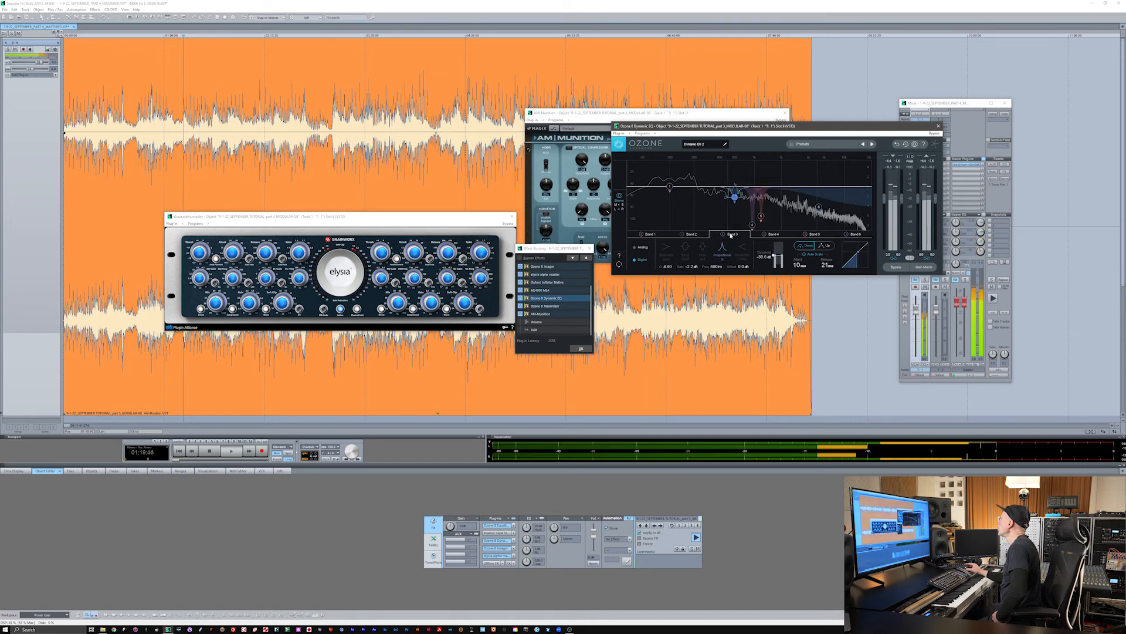
pyautogui.moveTo(691, 269); pyautogui.dragTo(691, 273)
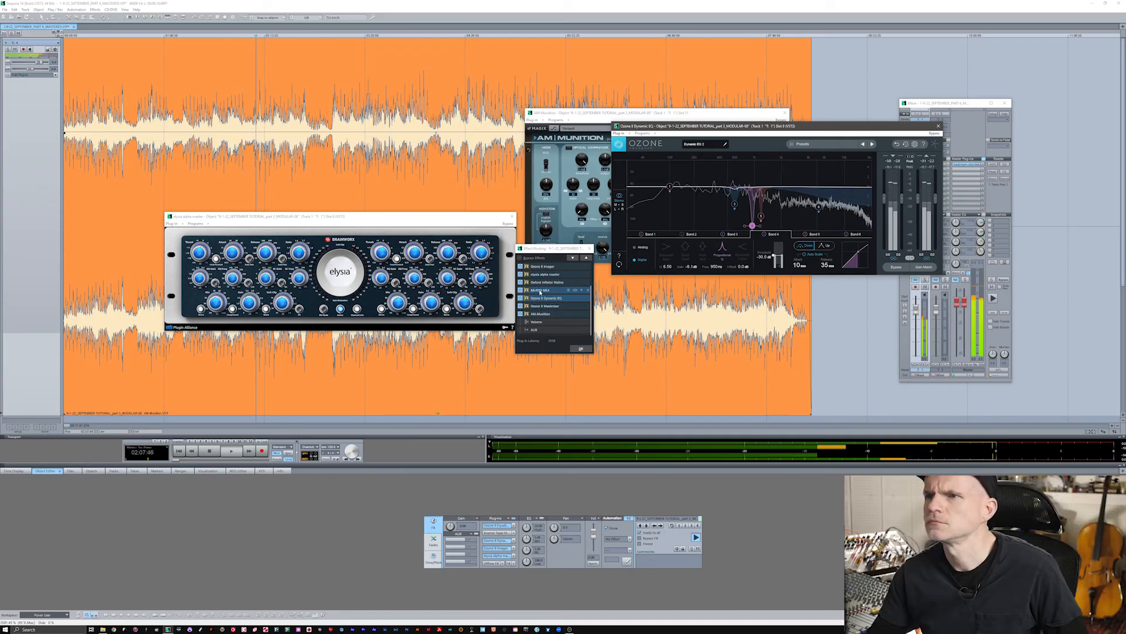
pyautogui.doubleClick(540, 290)
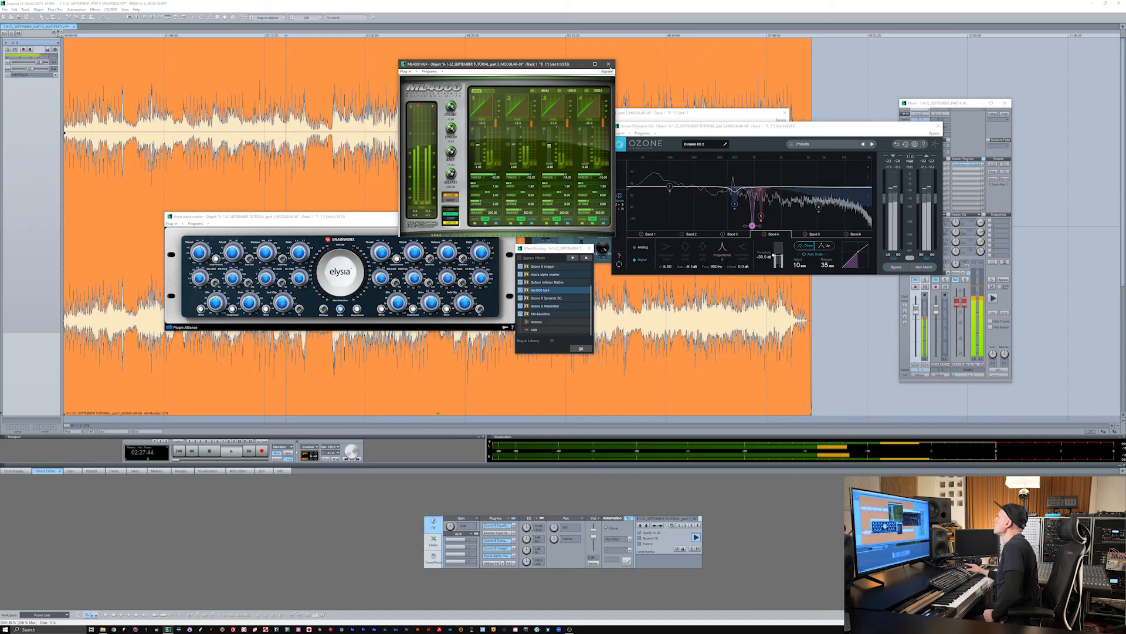
pyautogui.click(610, 65)
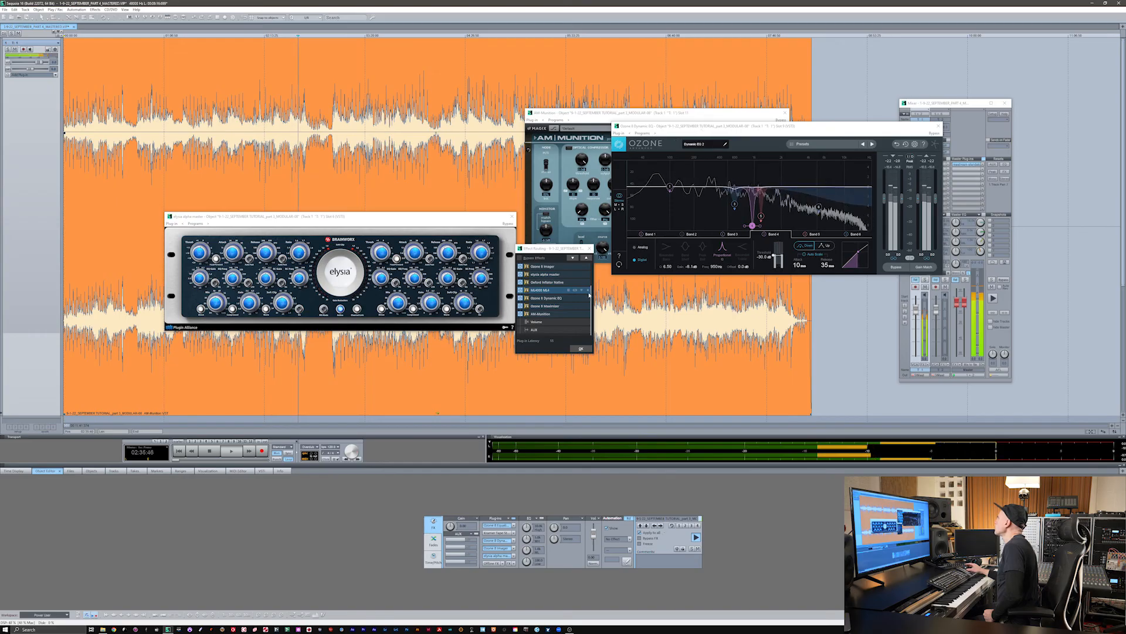
# - In the Dynamic EQ ahead of the Imager, cut Band 3 slightly below 600 Hz and set Band 4 to about 1 kHz at -2.2 dB
pyautogui.moveTo(591, 295); pyautogui.dragTo(592, 288)
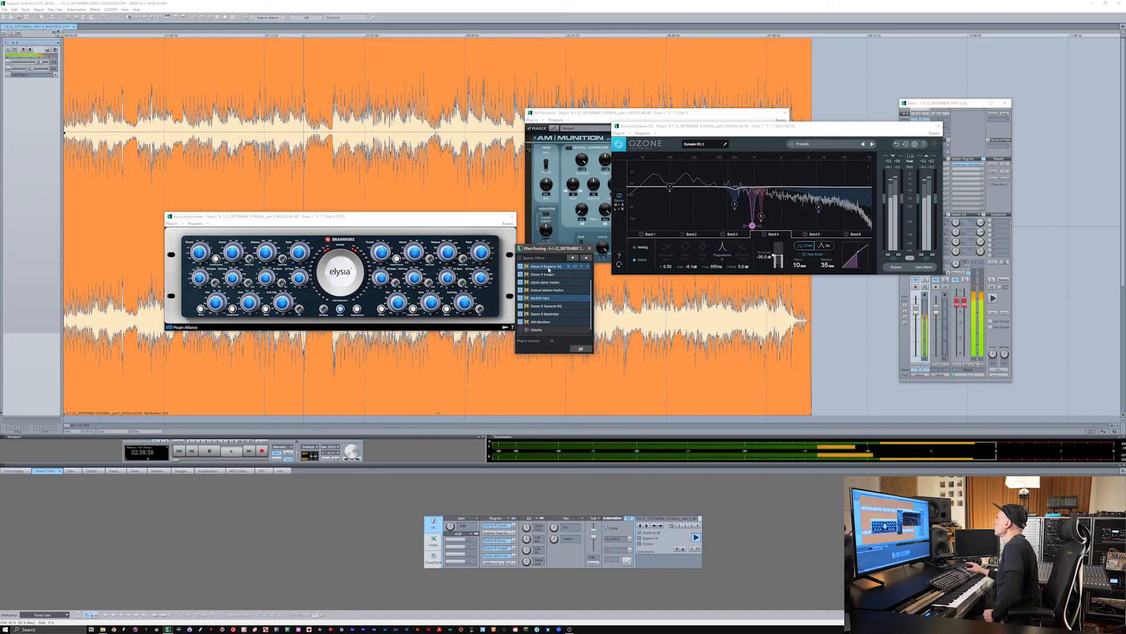
pyautogui.doubleClick(548, 268)
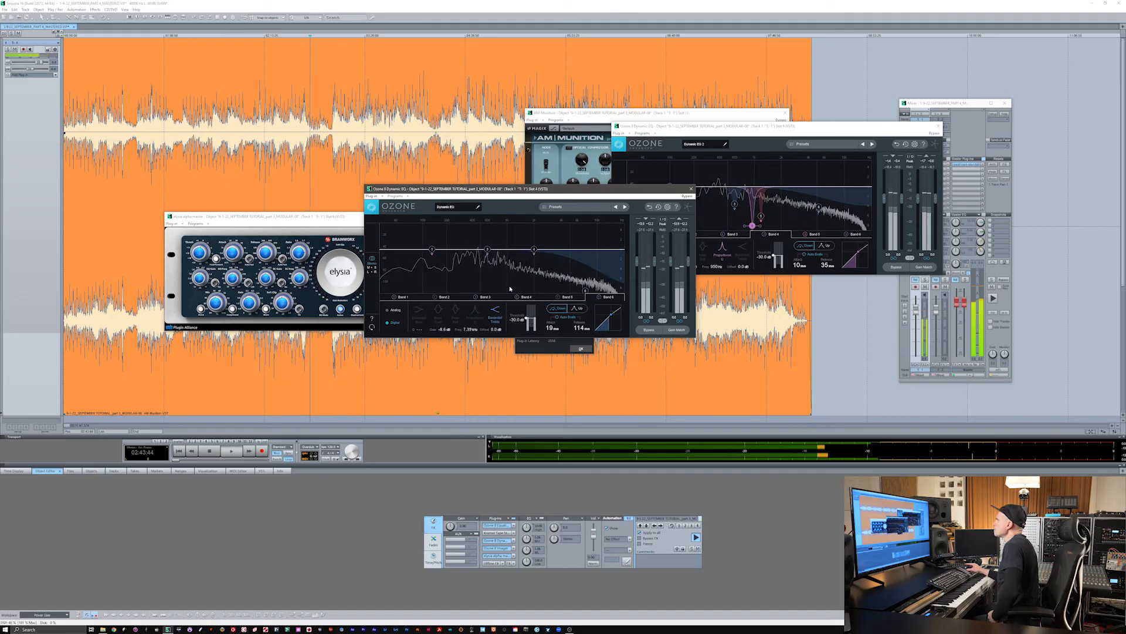
pyautogui.click(485, 298)
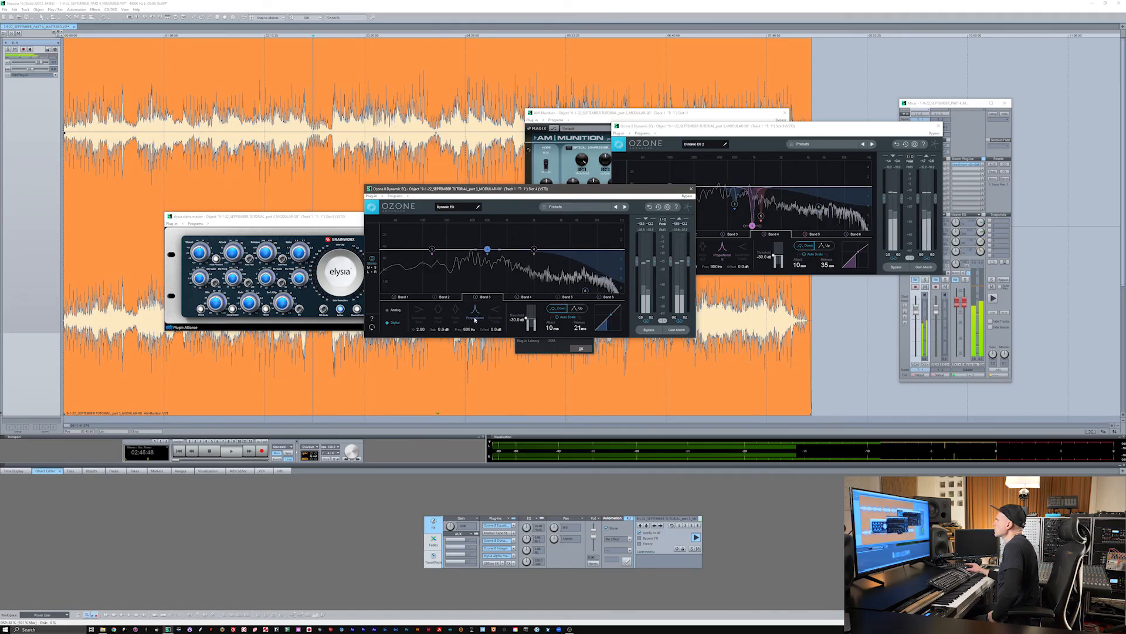
pyautogui.moveTo(564, 192); pyautogui.dragTo(481, 145)
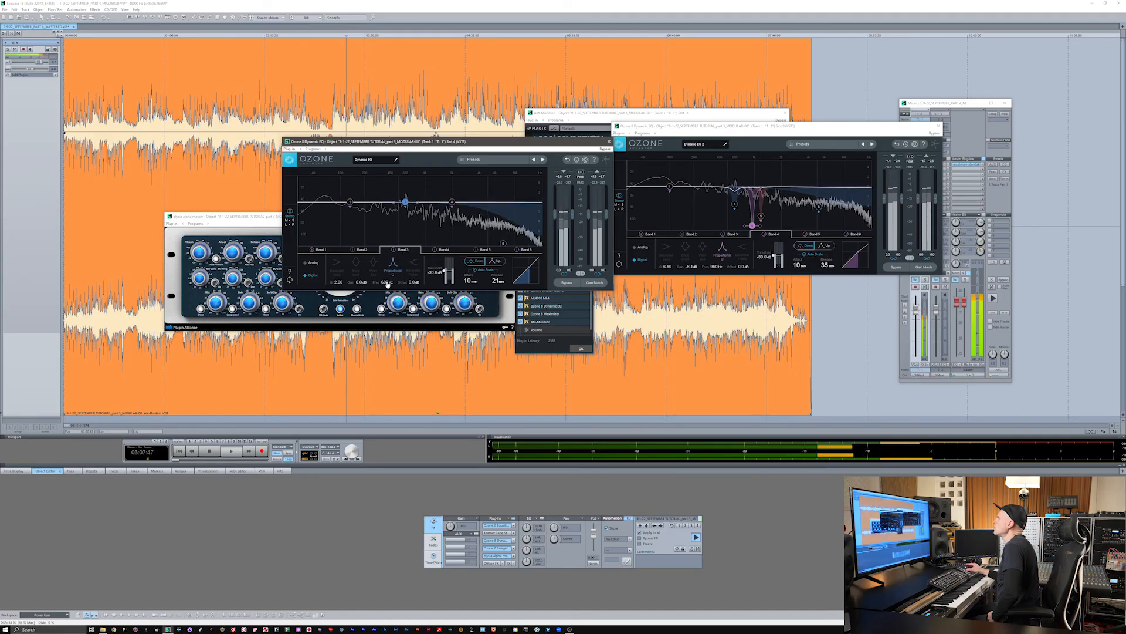
pyautogui.moveTo(385, 284); pyautogui.dragTo(384, 286)
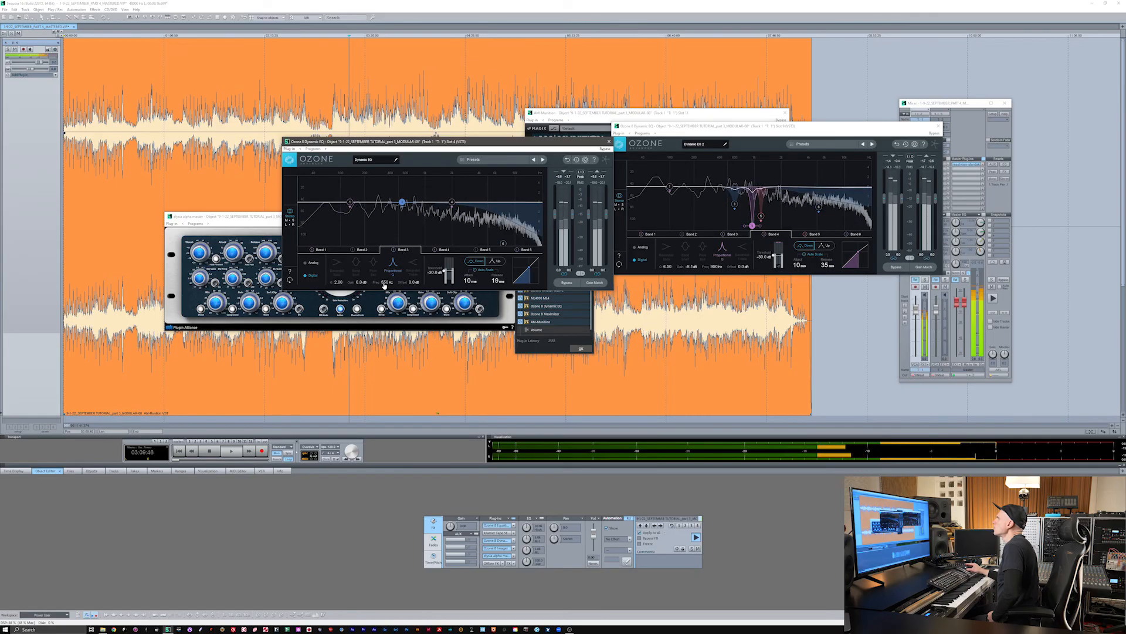
pyautogui.moveTo(358, 293); pyautogui.dragTo(358, 296)
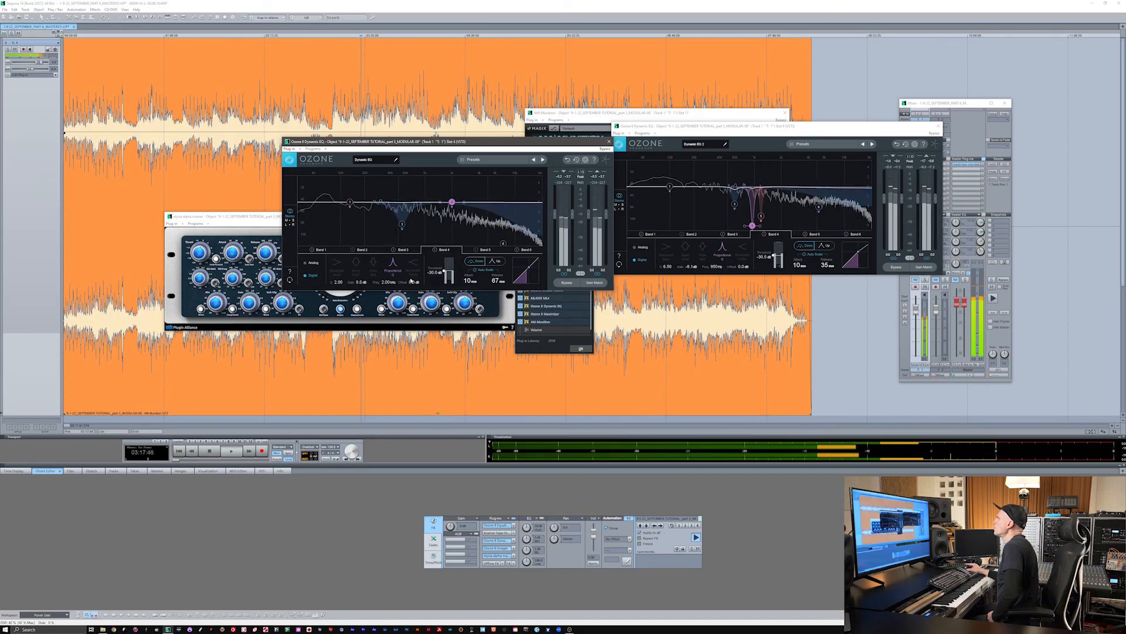
pyautogui.moveTo(387, 284); pyautogui.dragTo(383, 294)
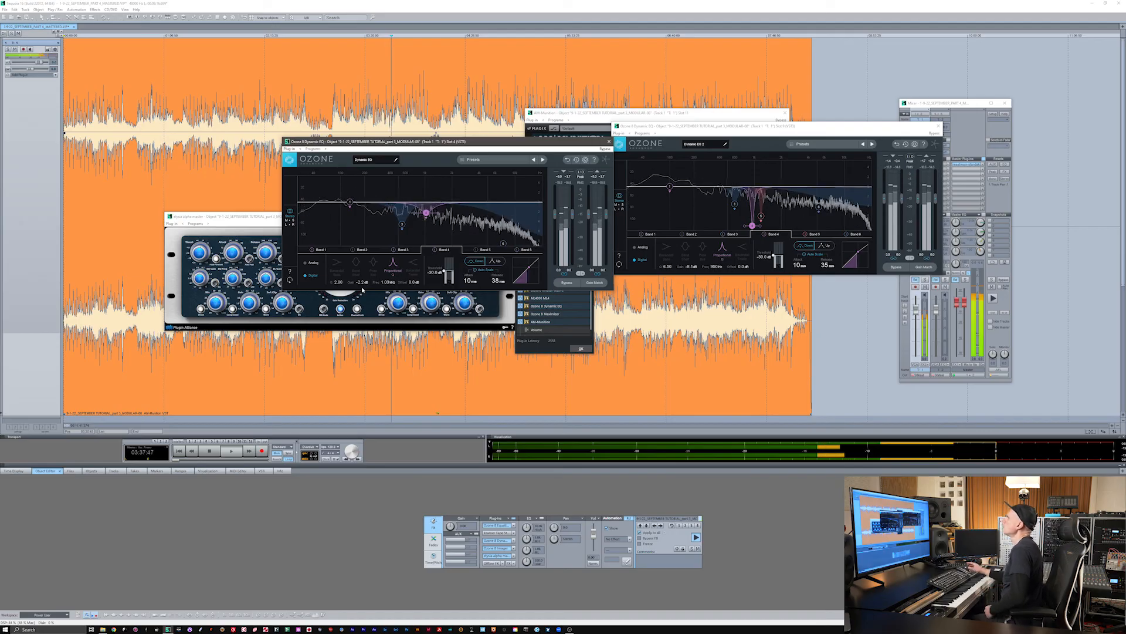
# - Show the large visualization meters and spread out the Dynamic EQ, elysia alpha master and AM-Munition windows to reduce their overlap
pyautogui.moveTo(513, 141); pyautogui.dragTo(359, 74)
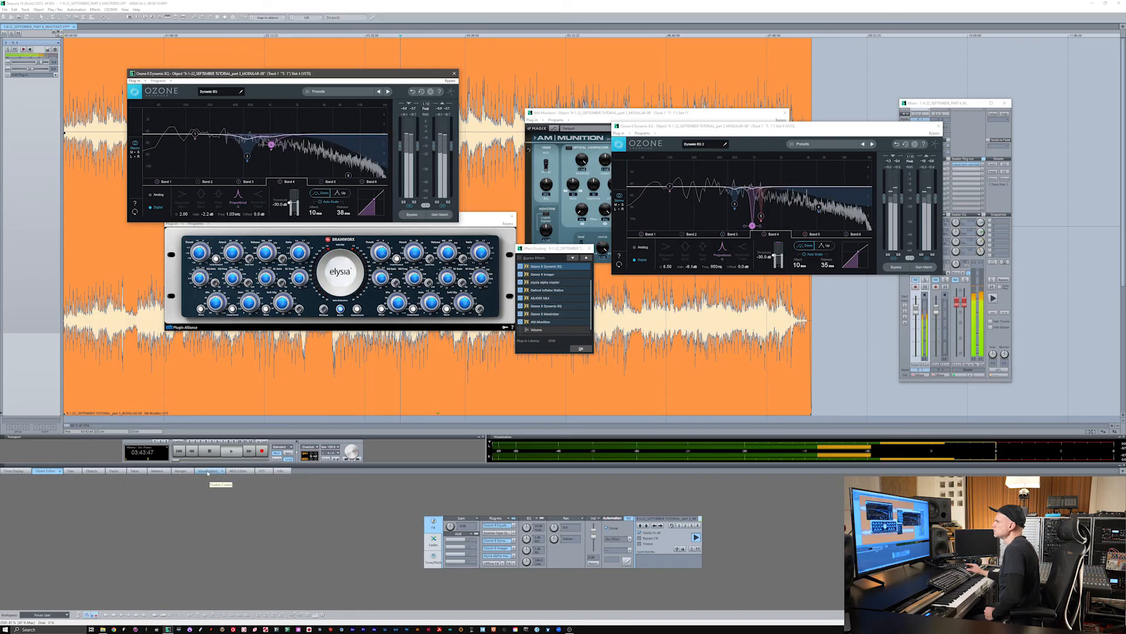
pyautogui.click(208, 471)
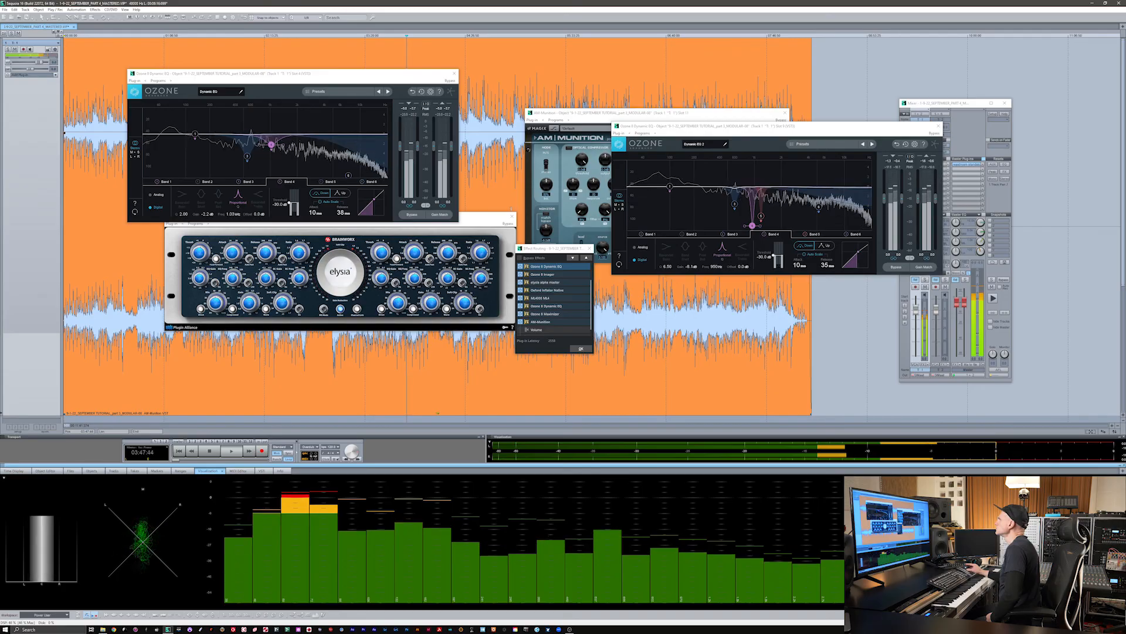
pyautogui.moveTo(510, 210); pyautogui.dragTo(480, 219)
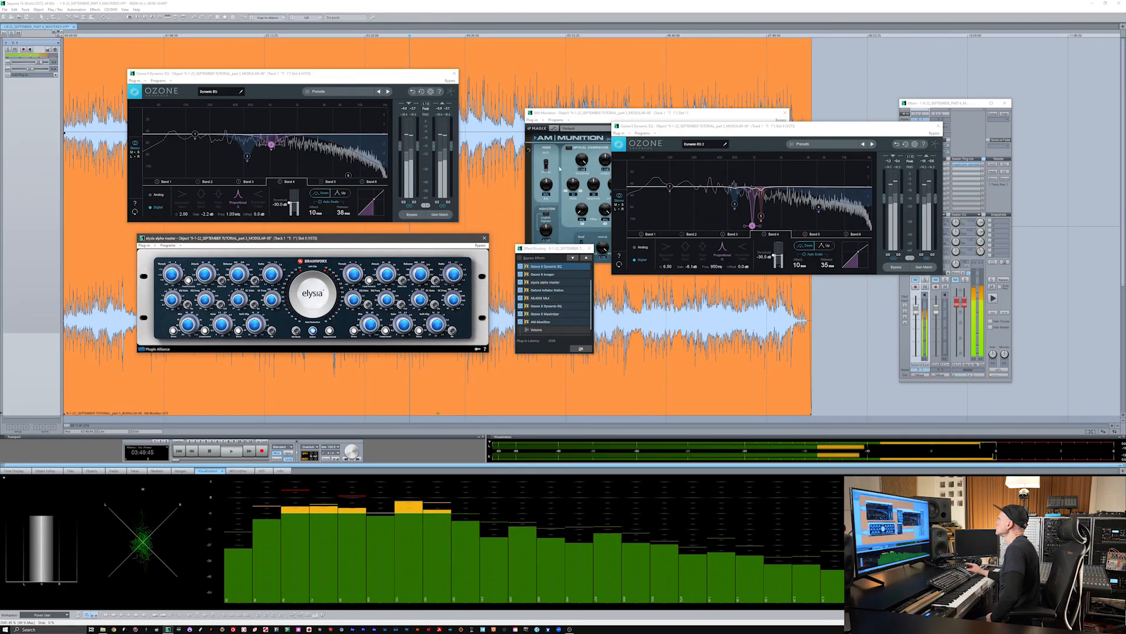
pyautogui.moveTo(820, 129); pyautogui.dragTo(781, 208)
pyautogui.moveTo(721, 115); pyautogui.dragTo(709, 69)
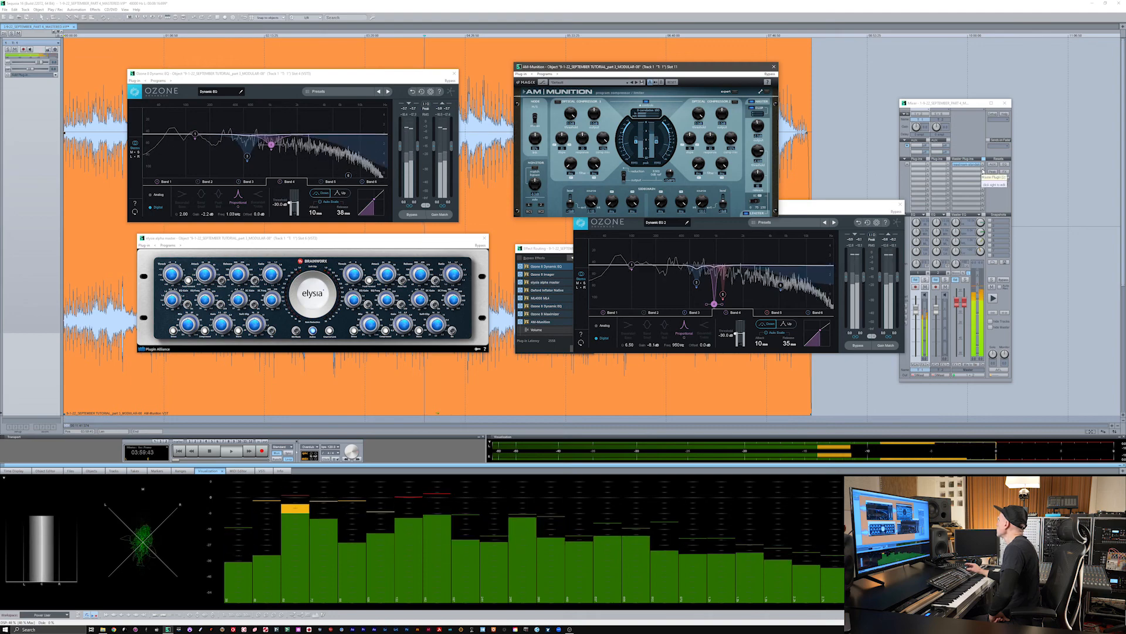
# - Insert Plugin Alliance's SPL HawkEye audio analyzer in the second plug-in slot of the master channel
pyautogui.rightClick(984, 170)
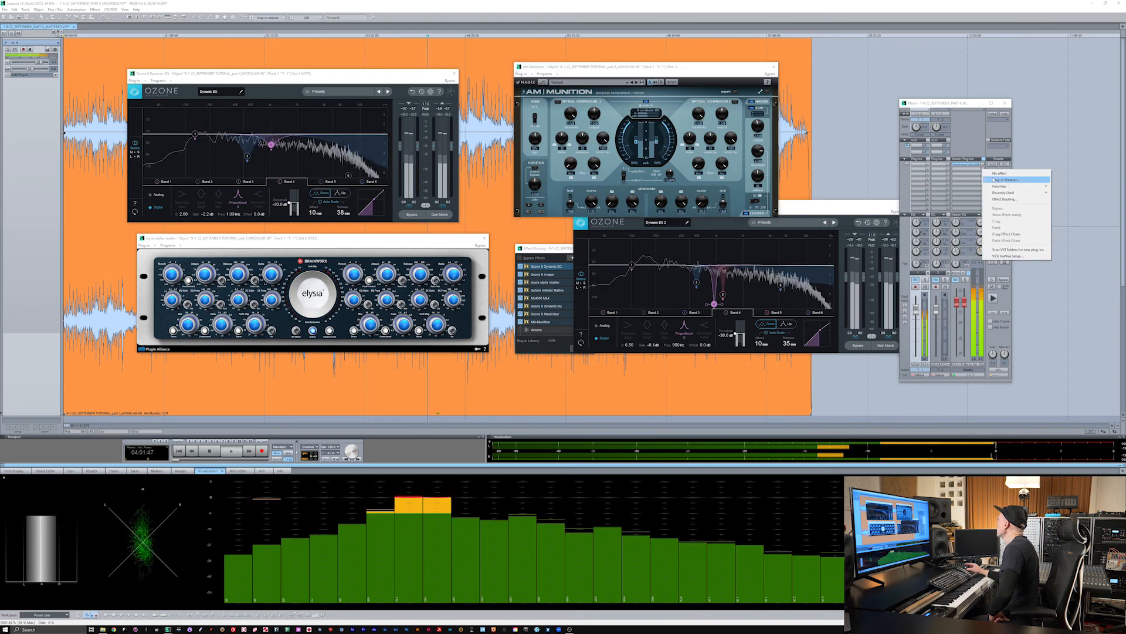
pyautogui.click(993, 180)
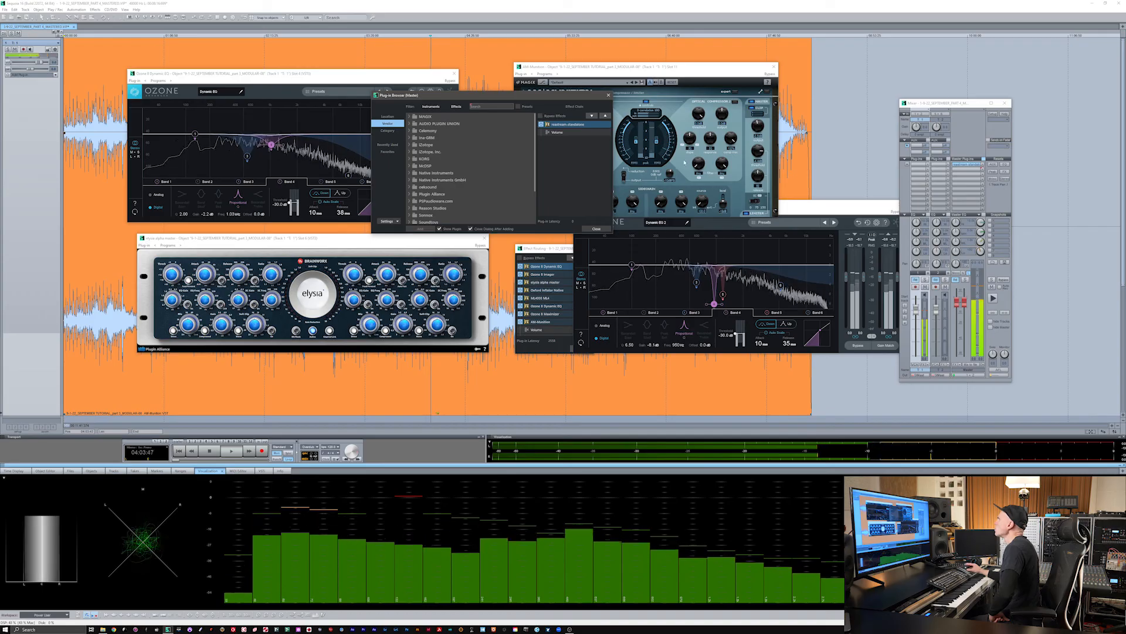
pyautogui.click(409, 194)
pyautogui.scroll(-2, 459, 185)
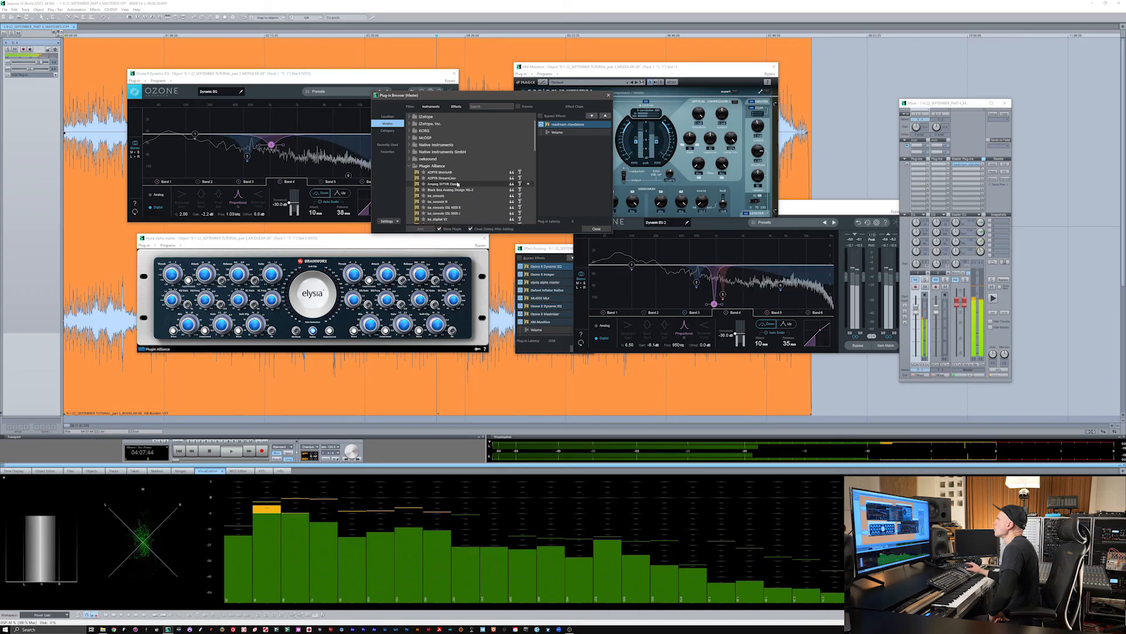
pyautogui.scroll(-8, 458, 184)
pyautogui.scroll(-3, 458, 185)
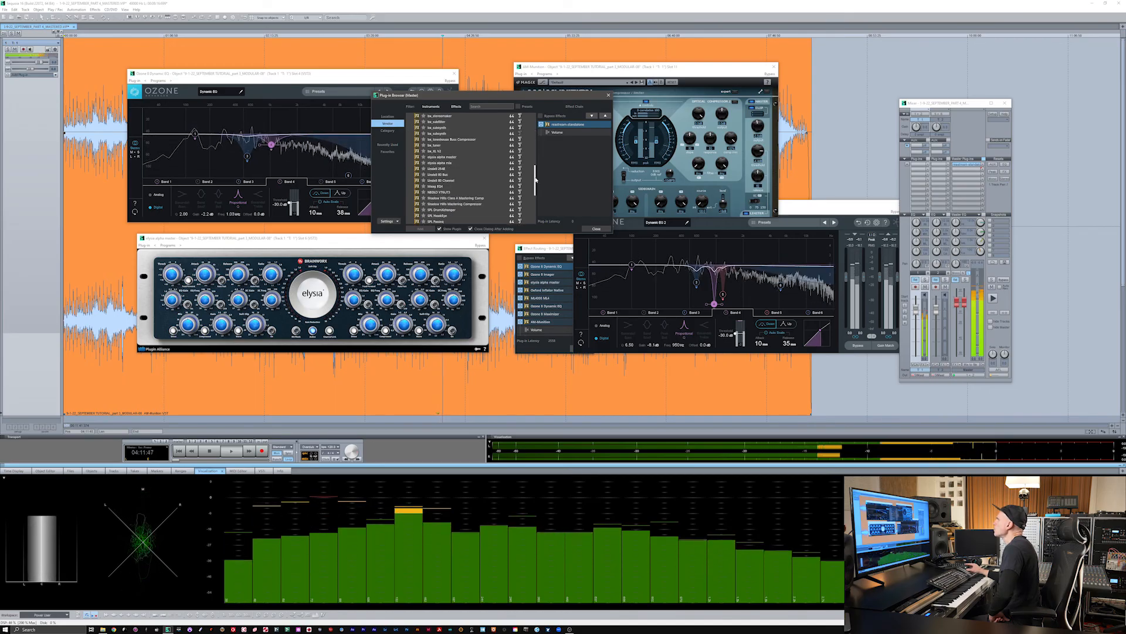
pyautogui.scroll(-1, 439, 194)
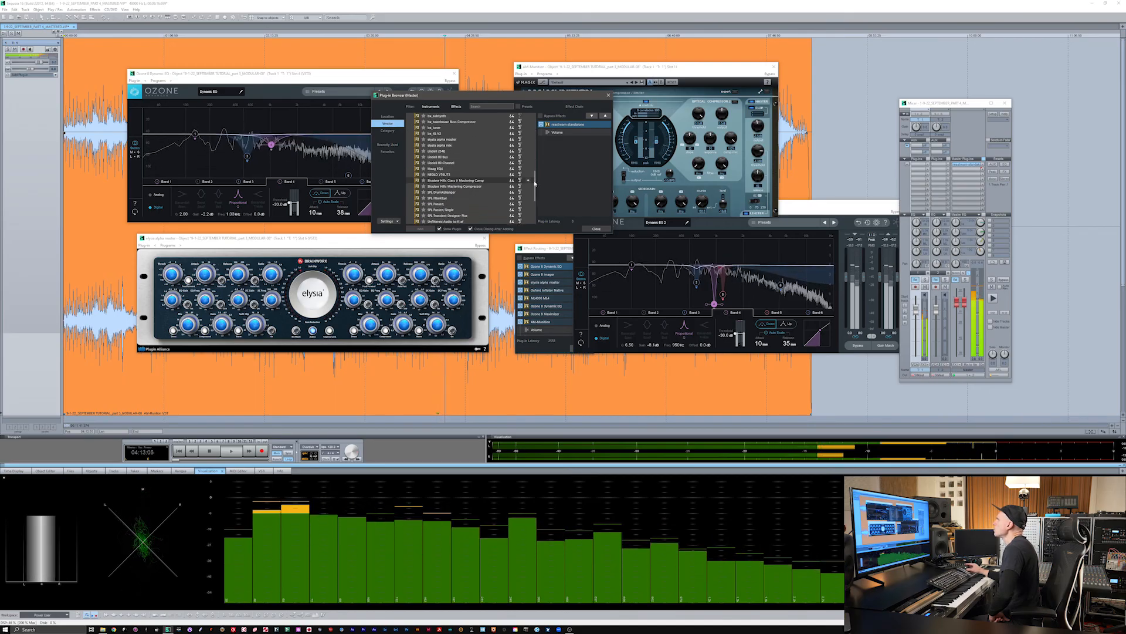
pyautogui.doubleClick(437, 198)
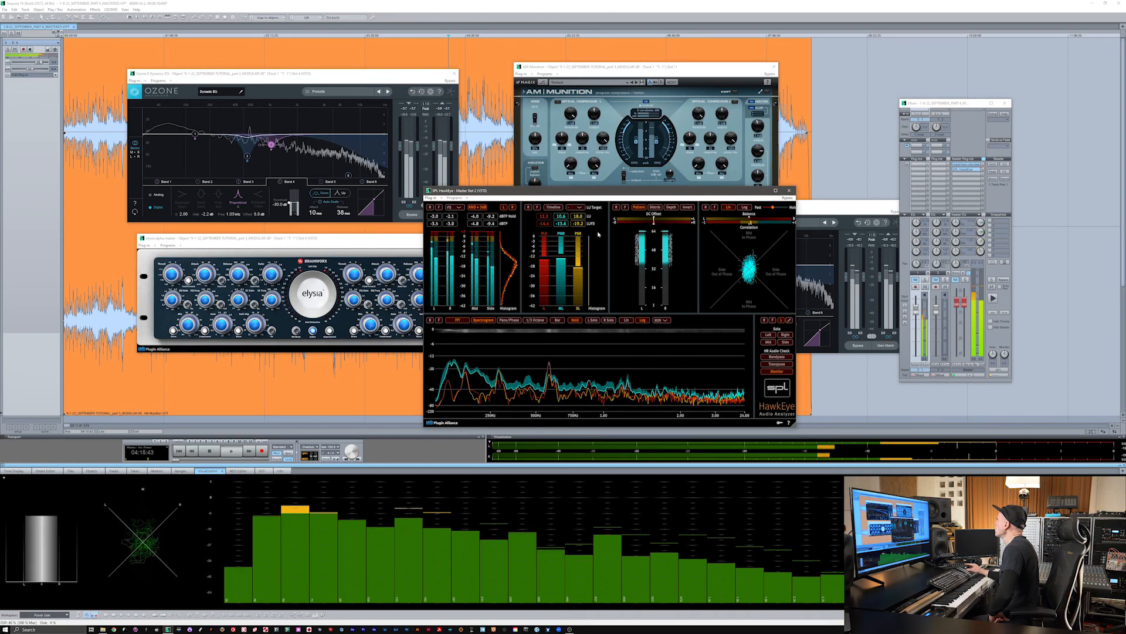
# - Arrange the HawkEye, both Dynamic EQs, elysia alpha master, AM-Munition and effect routing windows side by side with minimal overlap
pyautogui.moveTo(646, 194); pyautogui.dragTo(948, 39)
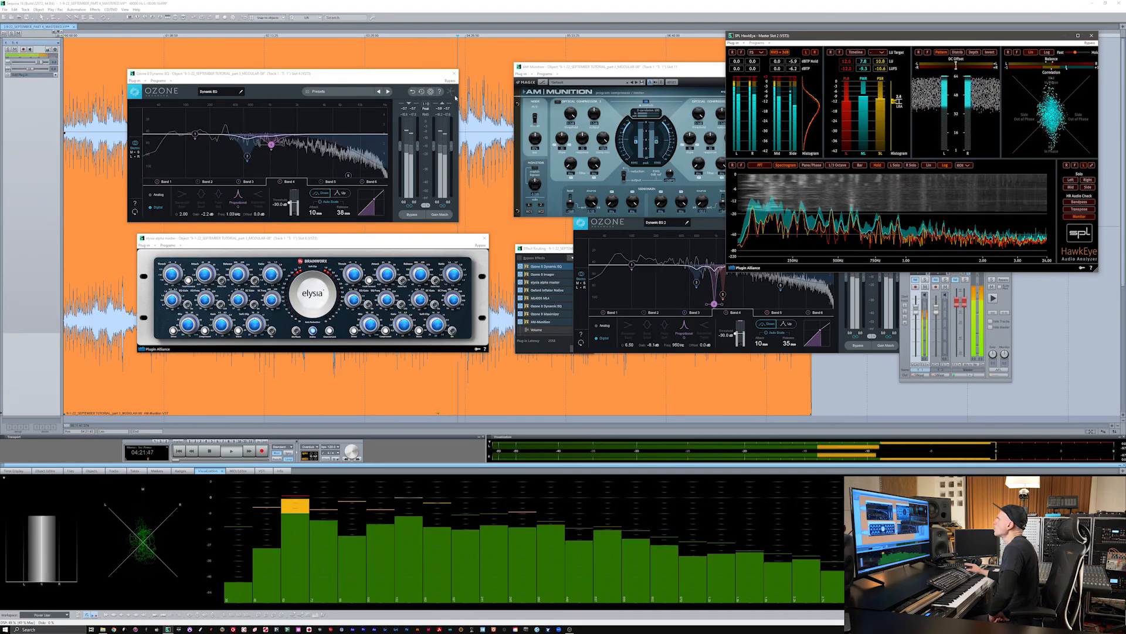
pyautogui.moveTo(356, 73); pyautogui.dragTo(302, 51)
pyautogui.moveTo(404, 237); pyautogui.dragTo(346, 217)
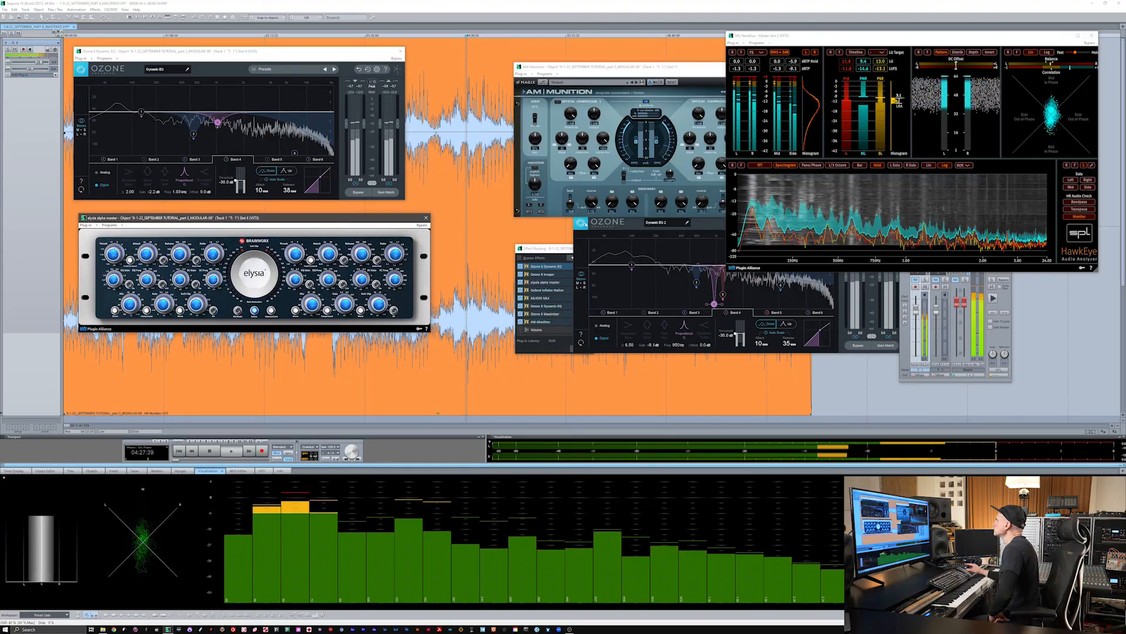
pyautogui.moveTo(574, 247); pyautogui.dragTo(128, 343)
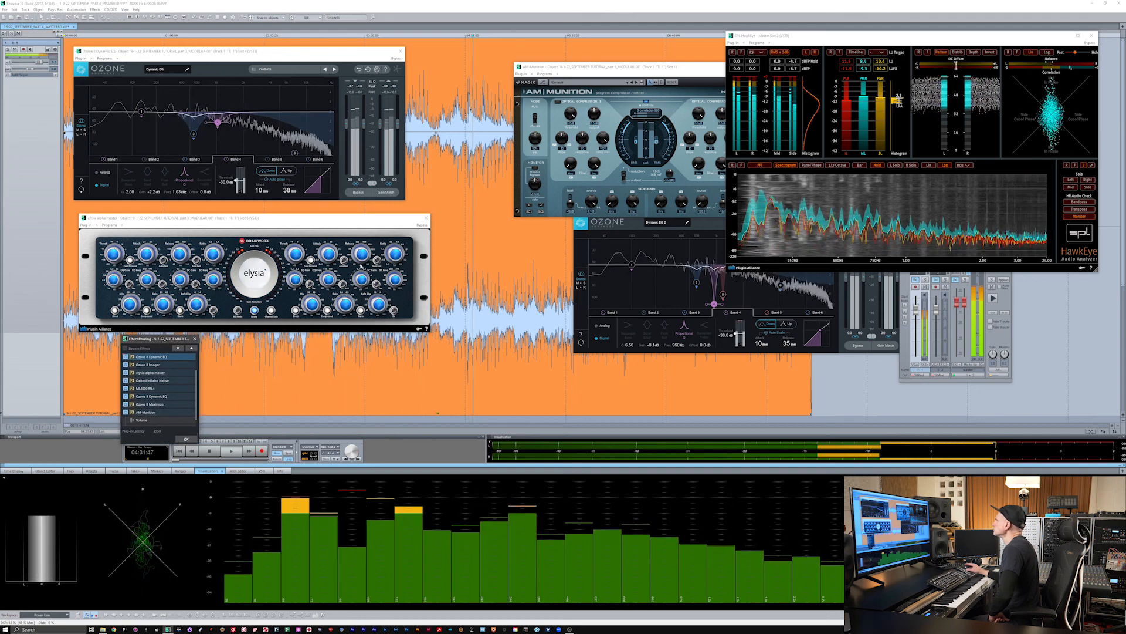
pyautogui.moveTo(617, 67); pyautogui.dragTo(531, 44)
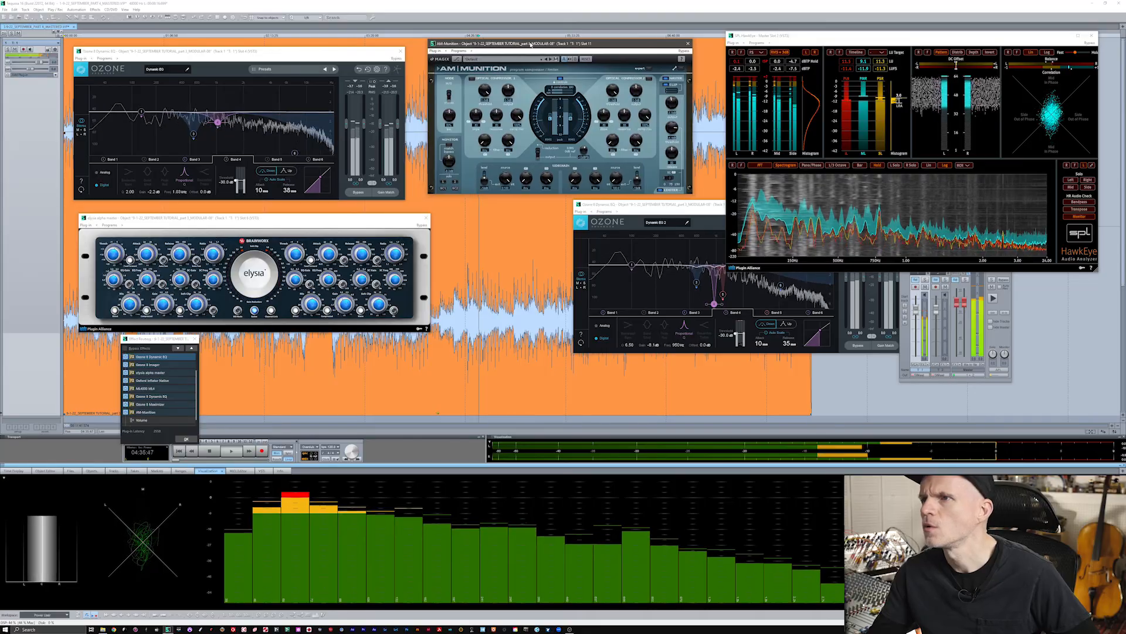
pyautogui.moveTo(691, 205); pyautogui.dragTo(546, 218)
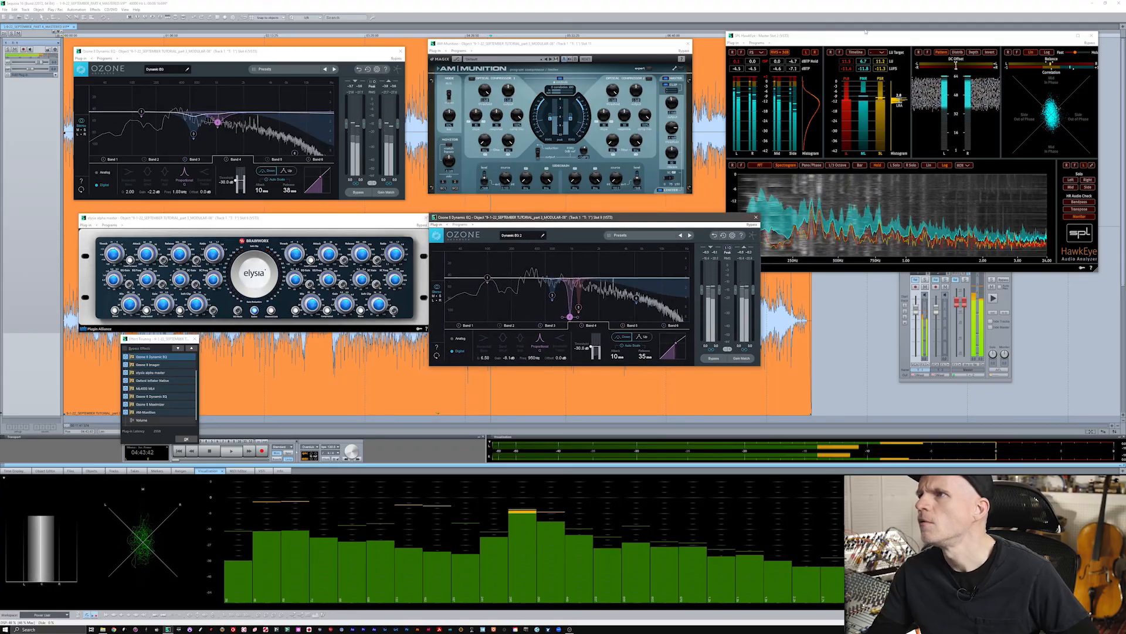
pyautogui.moveTo(862, 39); pyautogui.dragTo(890, 39)
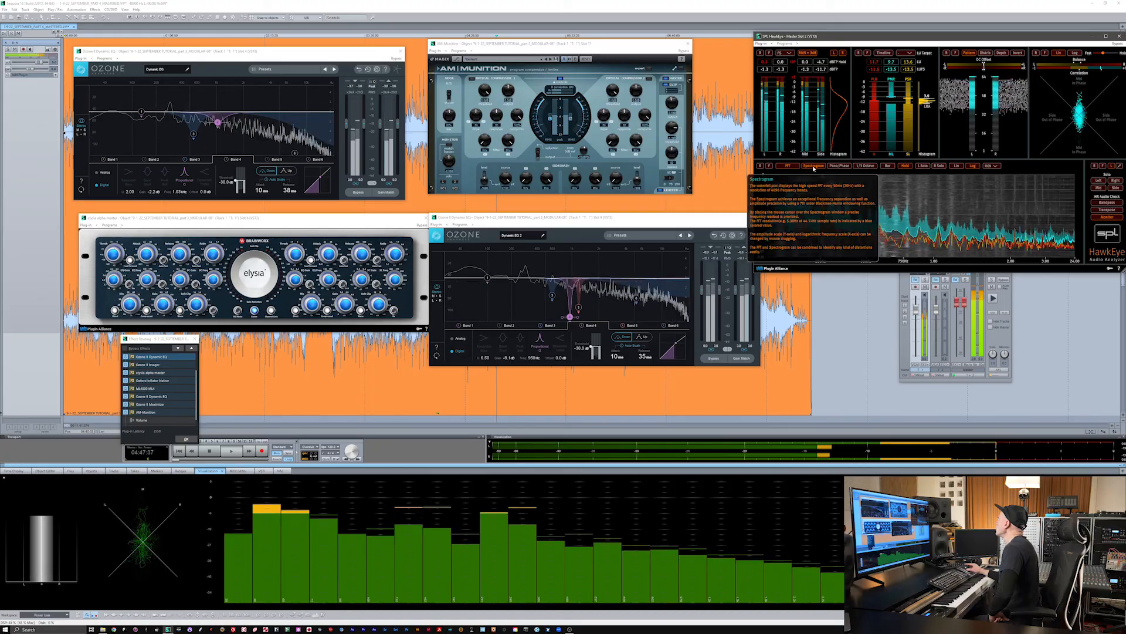
# - Toggle HawkEye's spectrogram off and on, give it a multicolour palette, and move the mixer below the analyzer
pyautogui.click(813, 167)
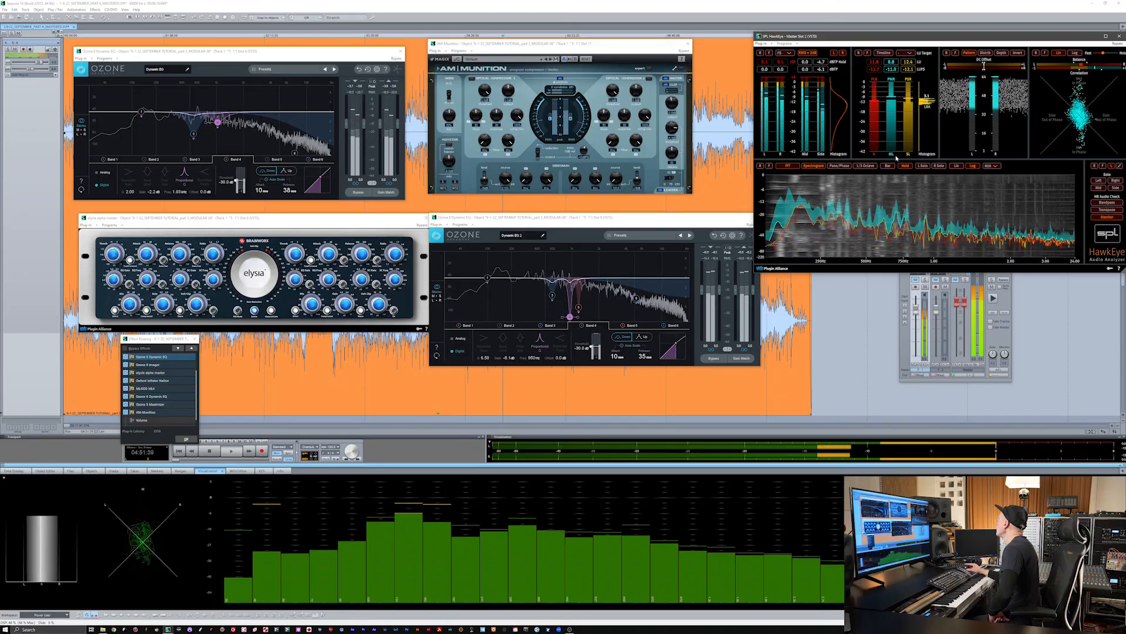
pyautogui.click(819, 168)
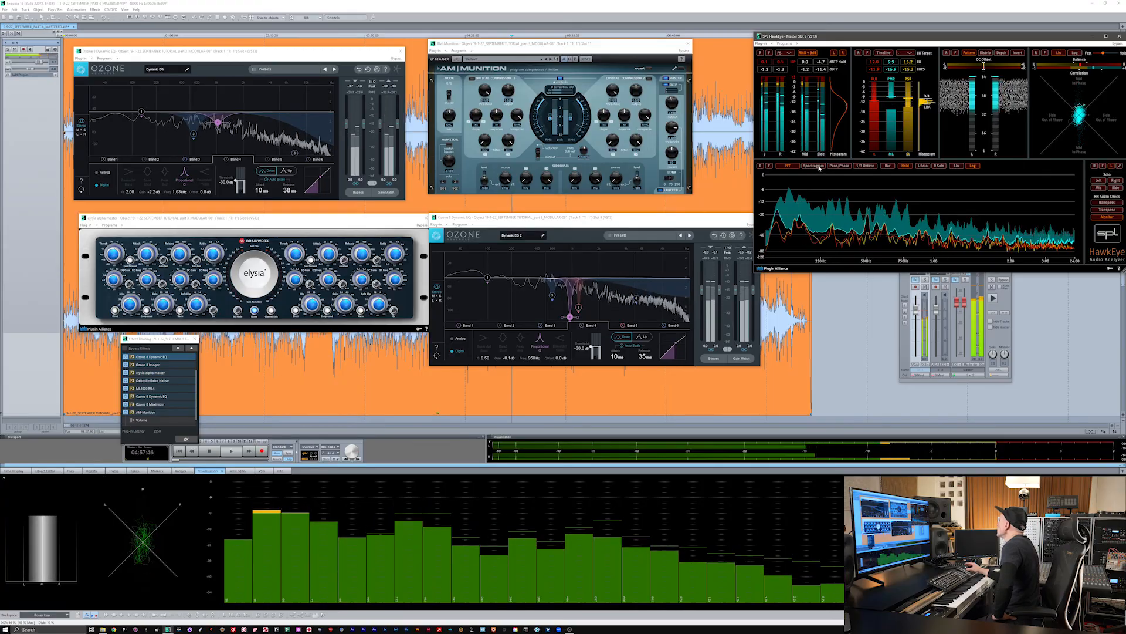
pyautogui.click(819, 167)
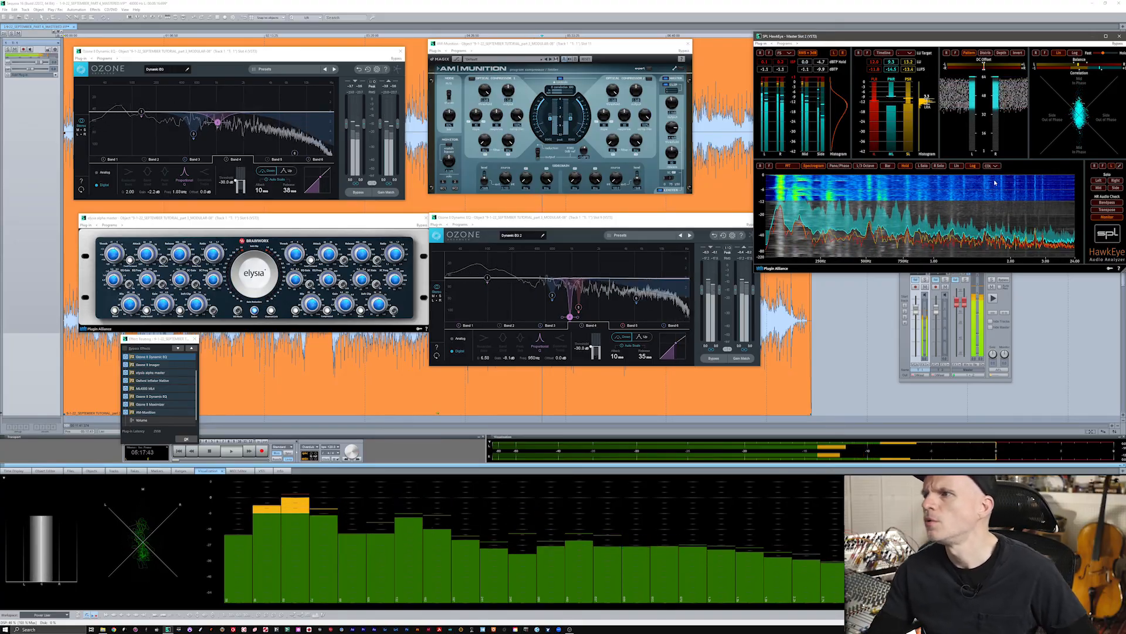
pyautogui.click(1002, 339)
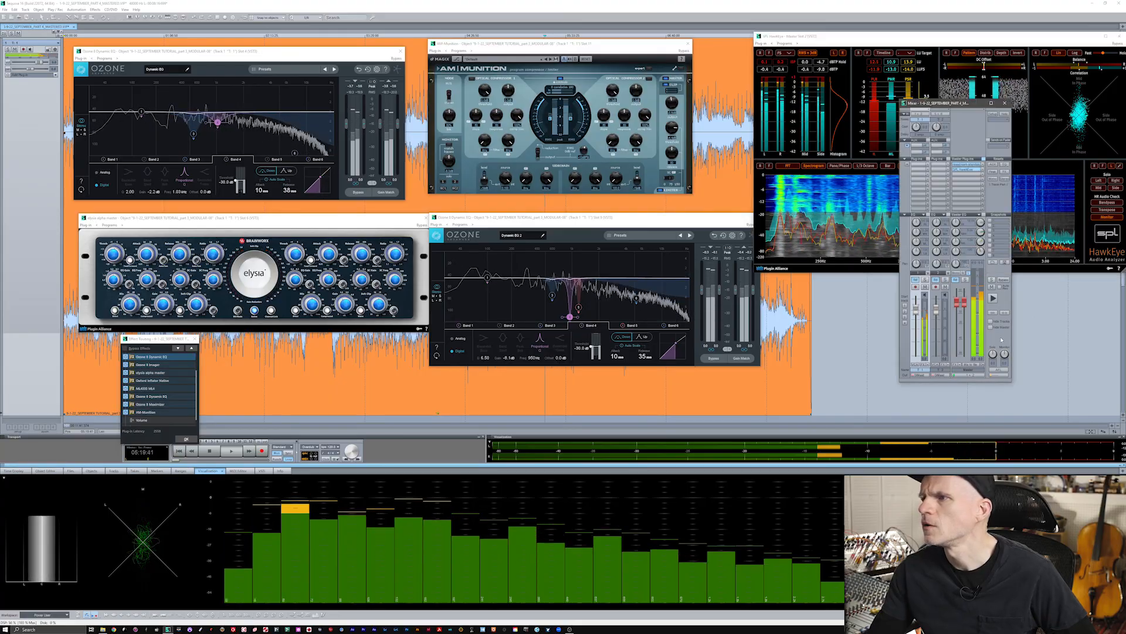
pyautogui.moveTo(968, 106); pyautogui.dragTo(1048, 288)
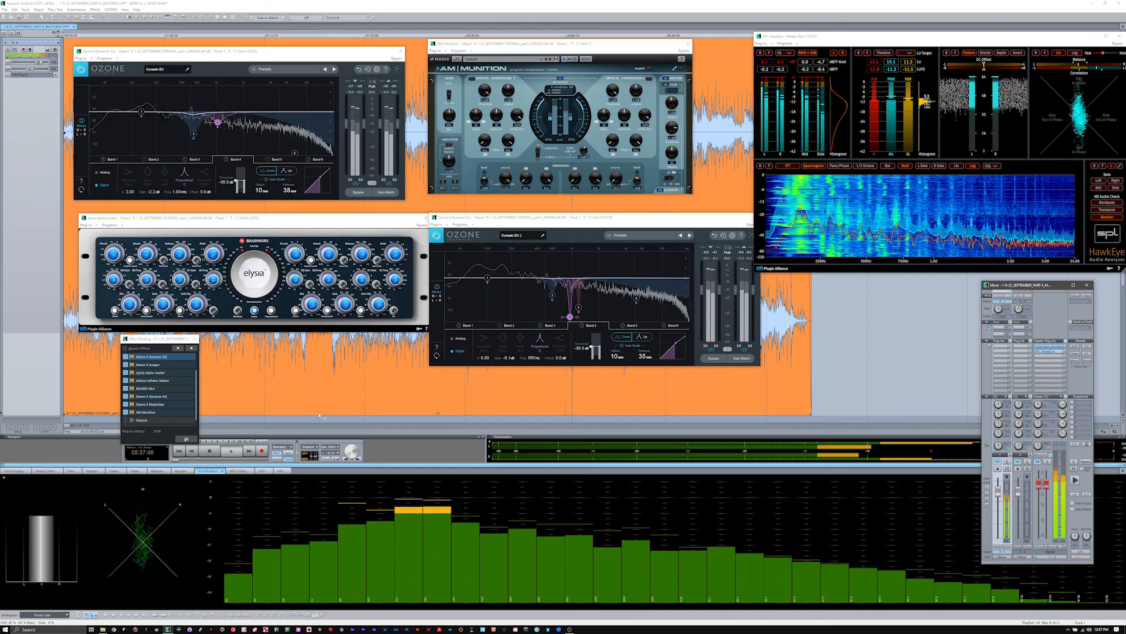
# - Show the Oxford Inflator, ML4000 ML4 and Ozone Maximizer from the object effect chain and place them around the other plug-ins
pyautogui.doubleClick(148, 380)
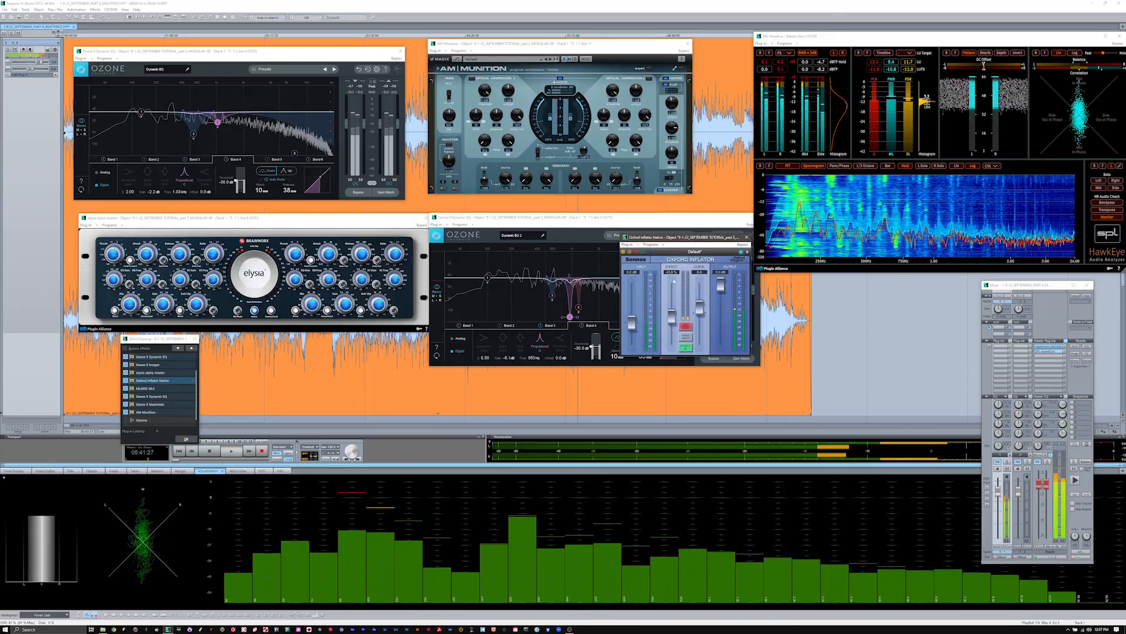
pyautogui.moveTo(690, 237); pyautogui.dragTo(908, 287)
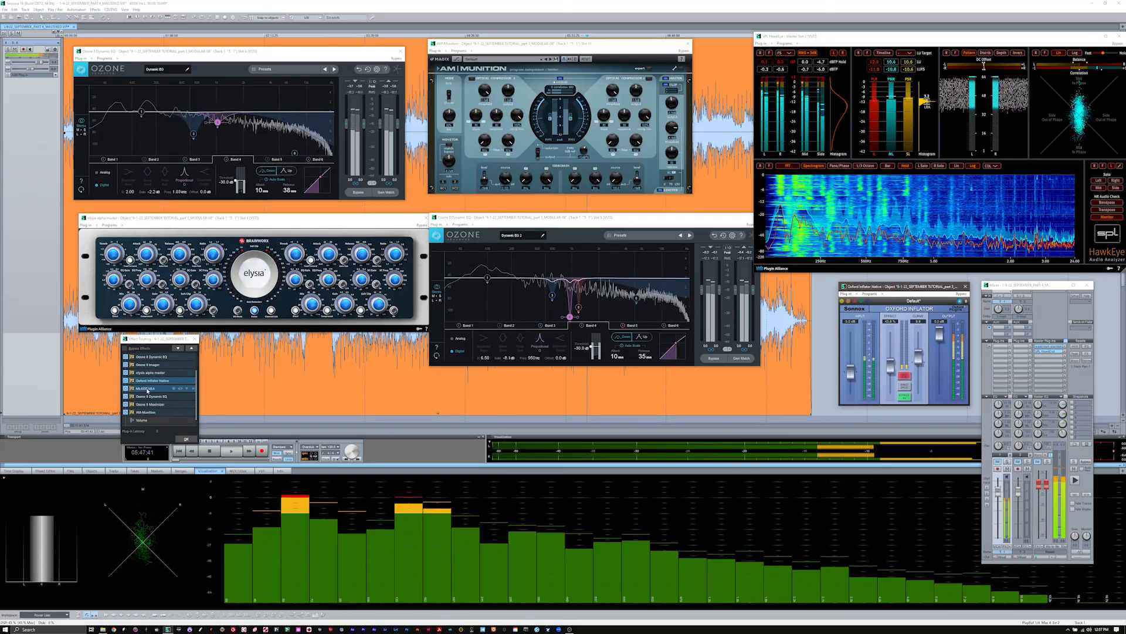
pyautogui.doubleClick(146, 388)
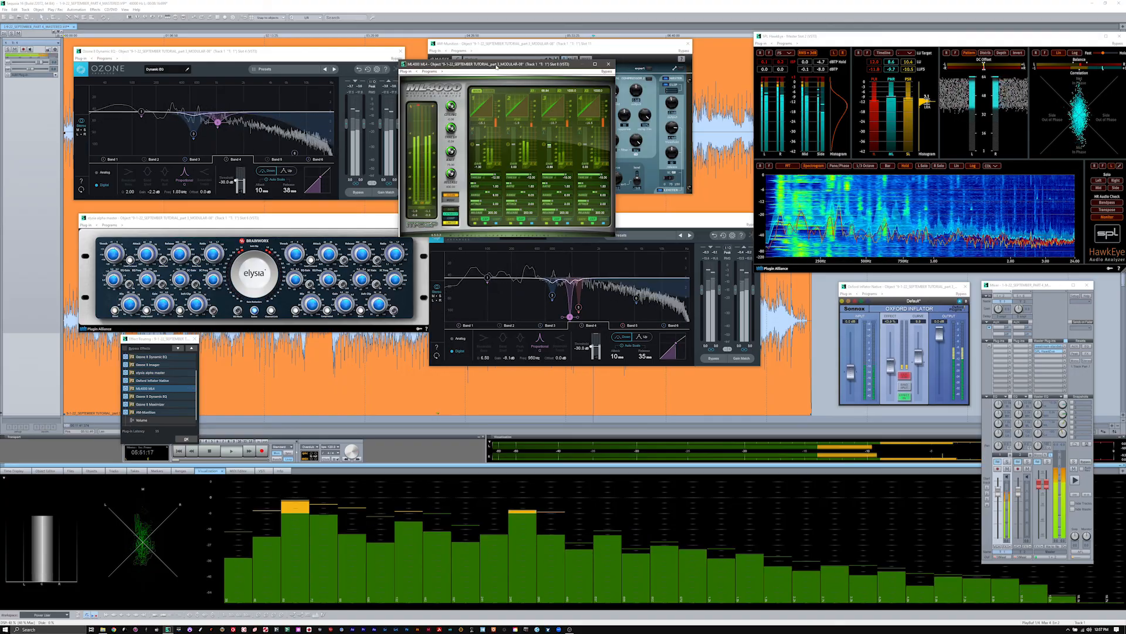
pyautogui.moveTo(497, 65); pyautogui.dragTo(722, 367)
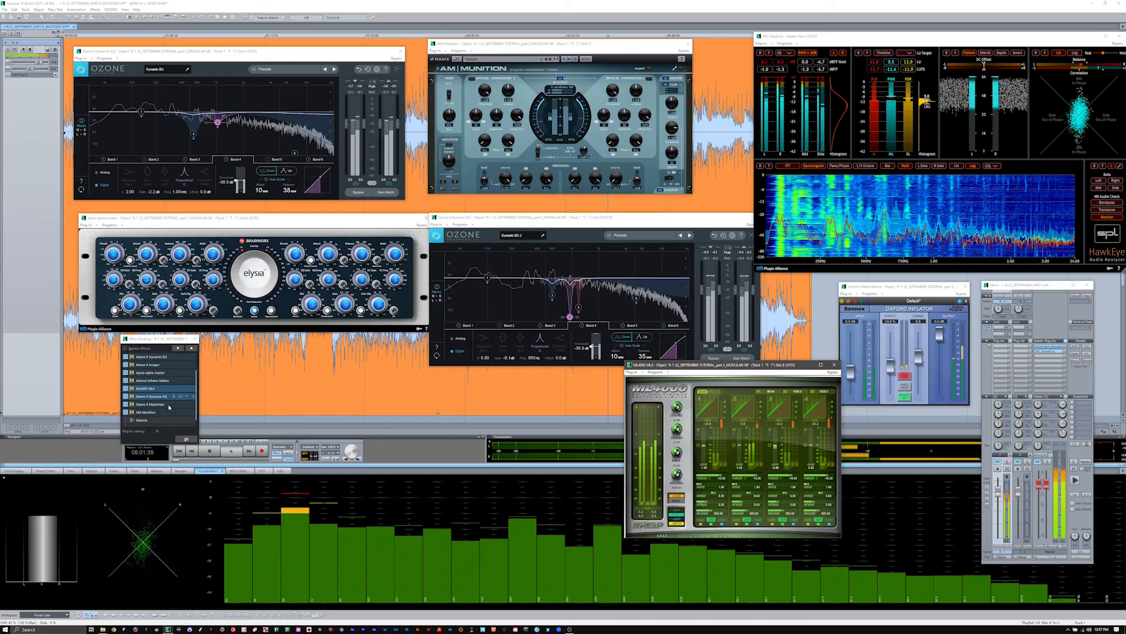
pyautogui.doubleClick(161, 406)
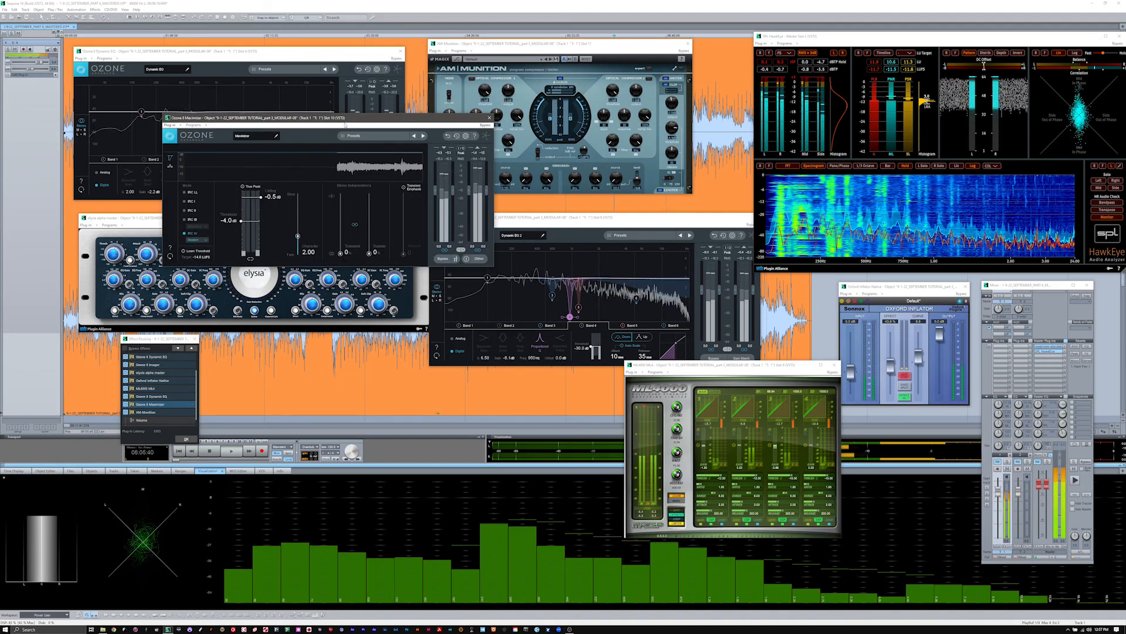
pyautogui.moveTo(341, 124); pyautogui.dragTo(384, 377)
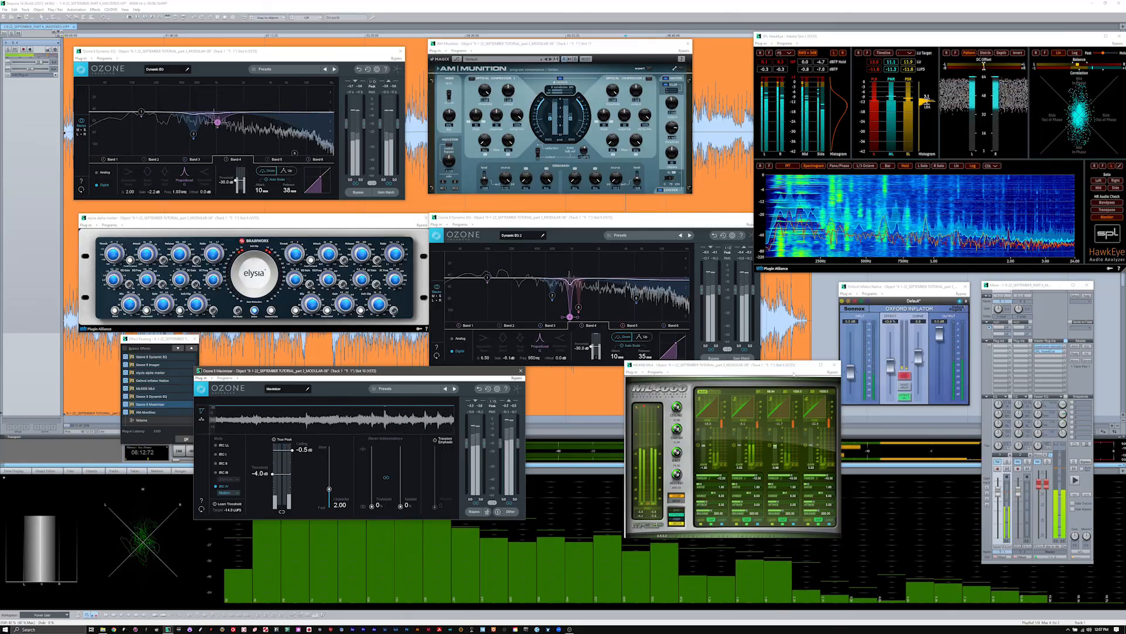
# - Close the ML4000, Oxford Inflator, Ozone Maximizer and SPL HawkEye windows
pyautogui.click(833, 365)
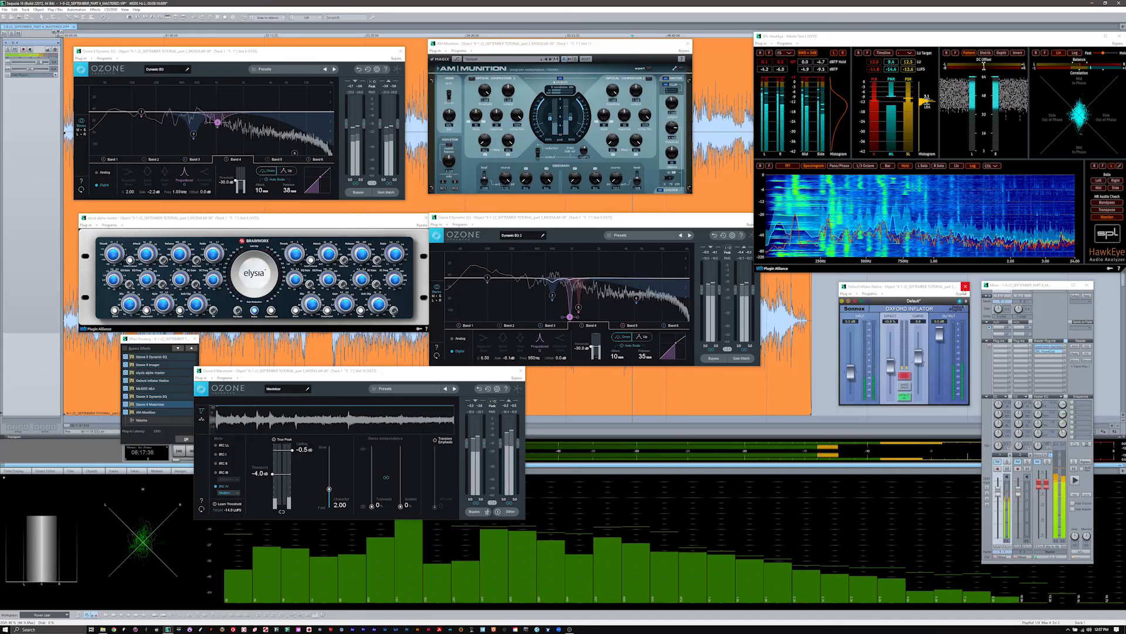
pyautogui.click(965, 286)
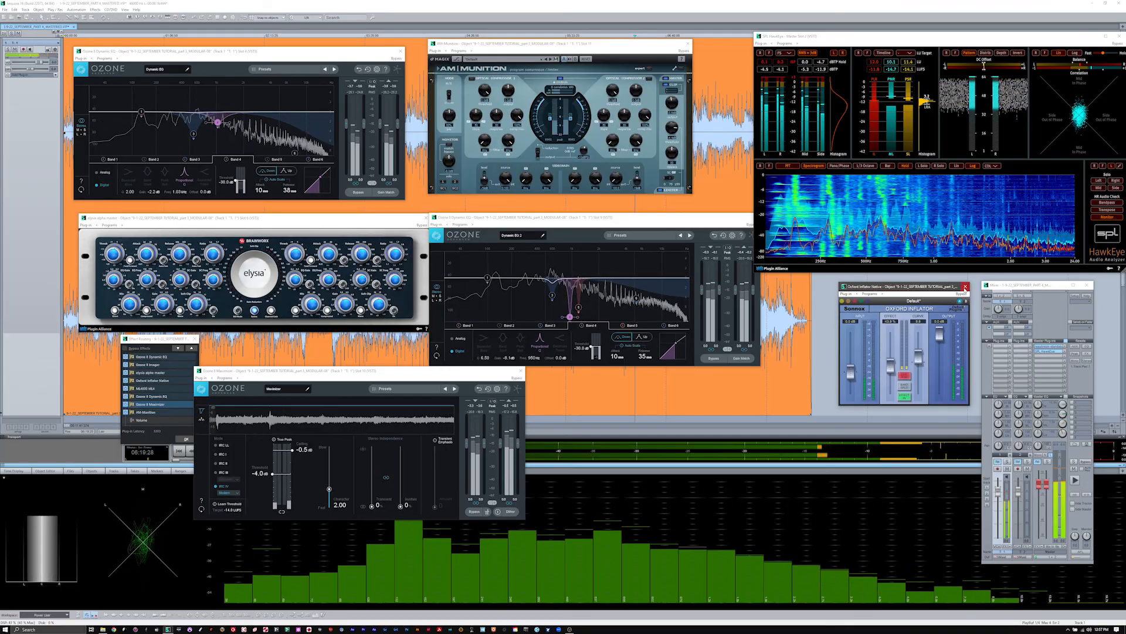
pyautogui.click(965, 286)
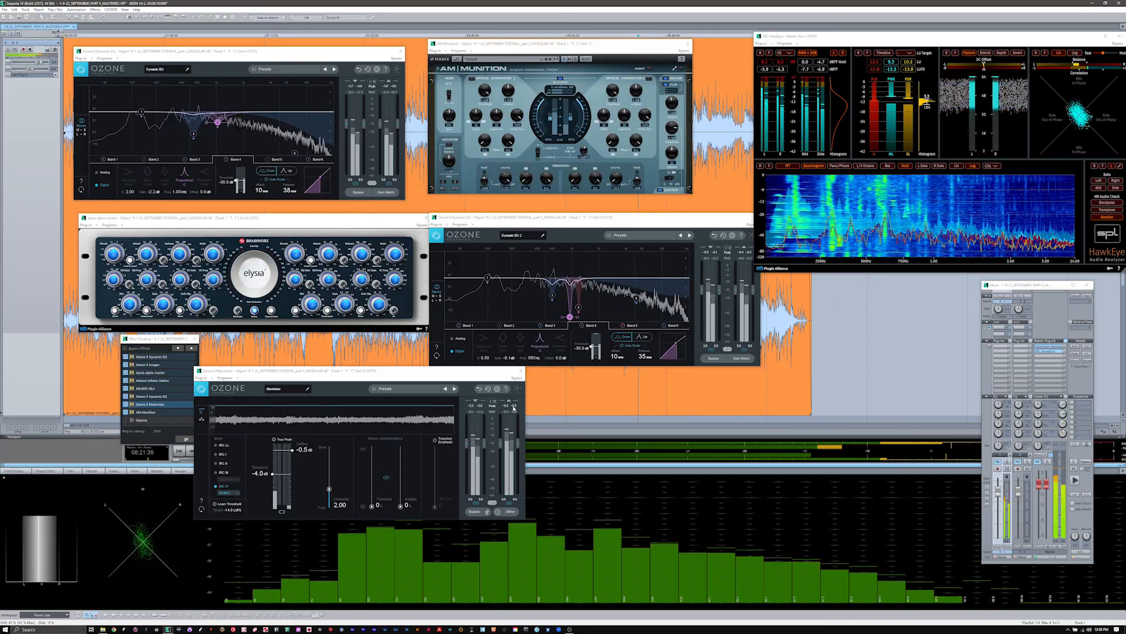
pyautogui.click(519, 370)
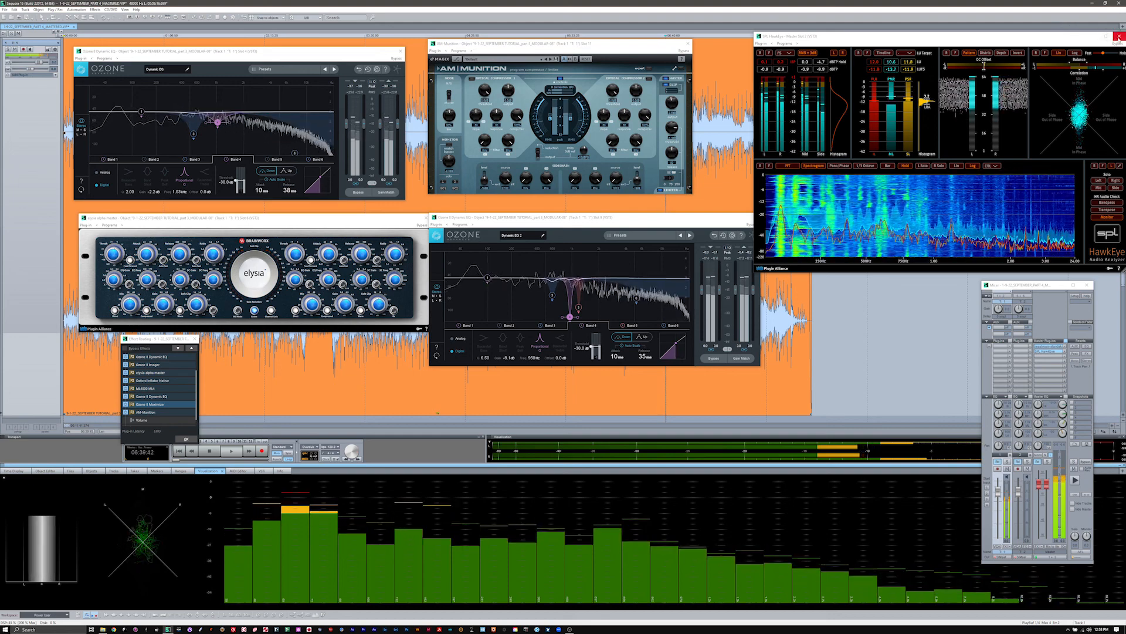
pyautogui.click(1118, 37)
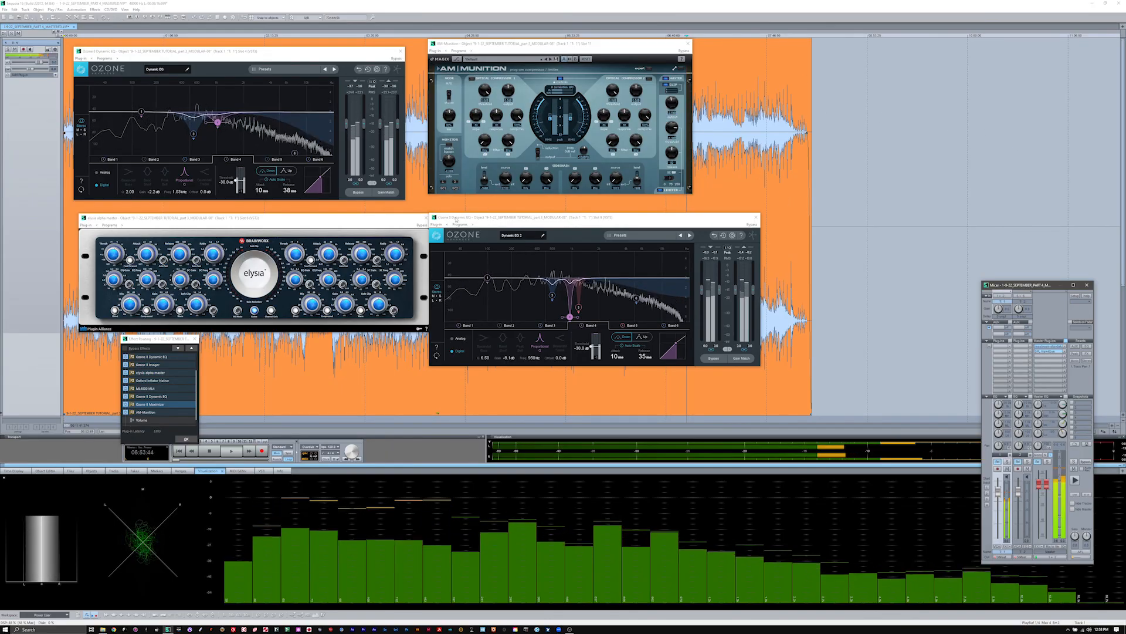
# - Close the elysia alpha master and both Dynamic EQ windows, leaving AM-Munition open
pyautogui.click(426, 217)
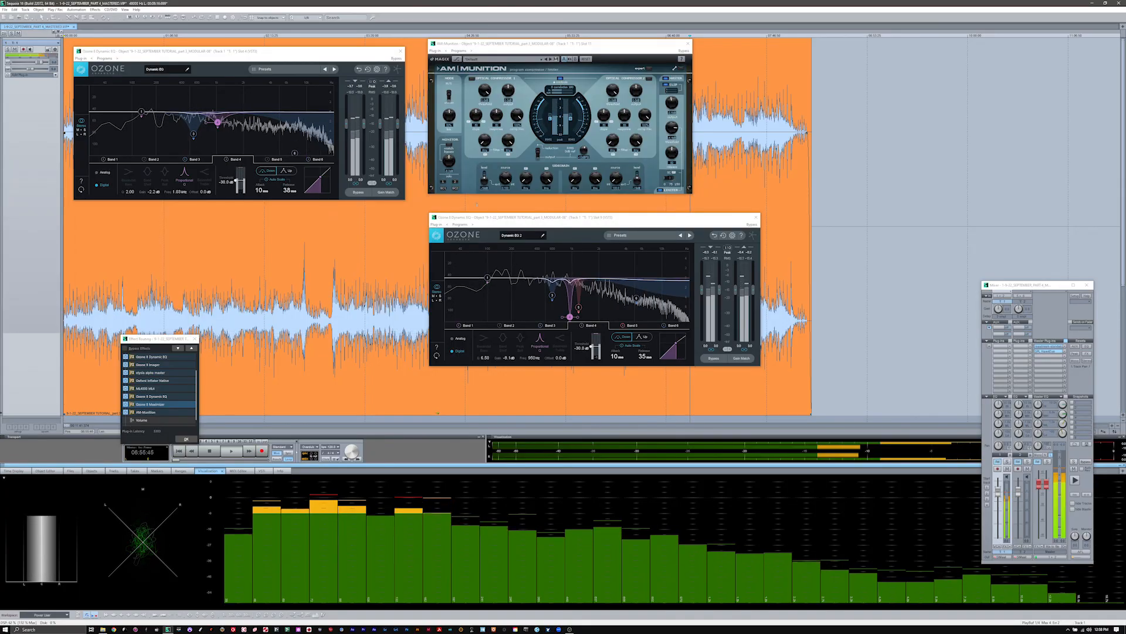
pyautogui.moveTo(653, 223); pyautogui.dragTo(966, 95)
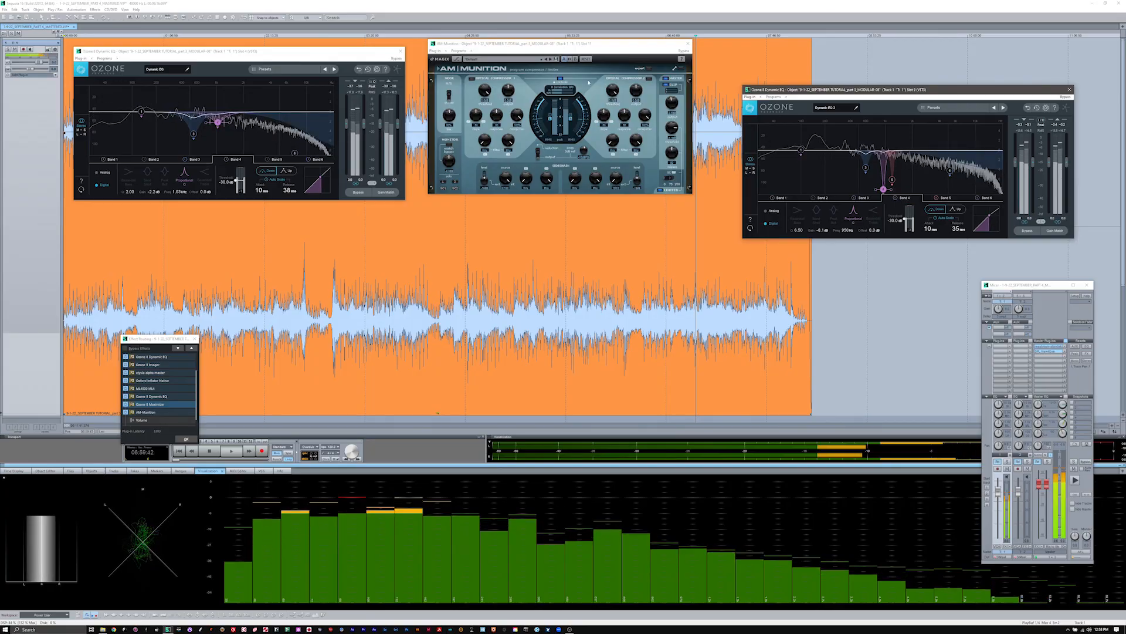
pyautogui.click(401, 51)
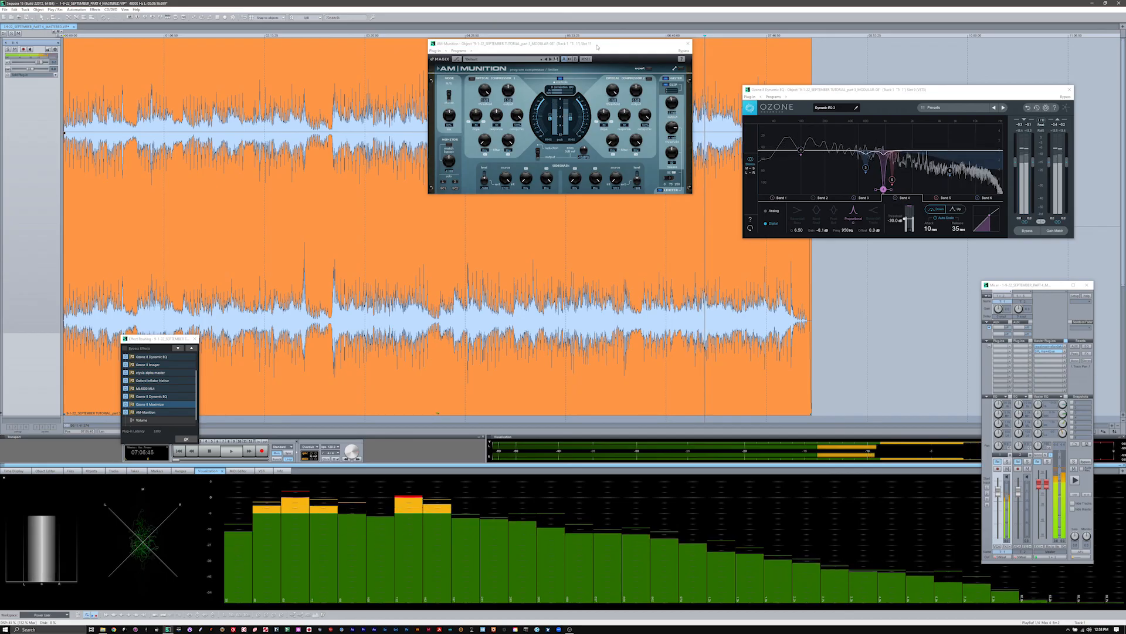
pyautogui.moveTo(943, 91); pyautogui.dragTo(923, 46)
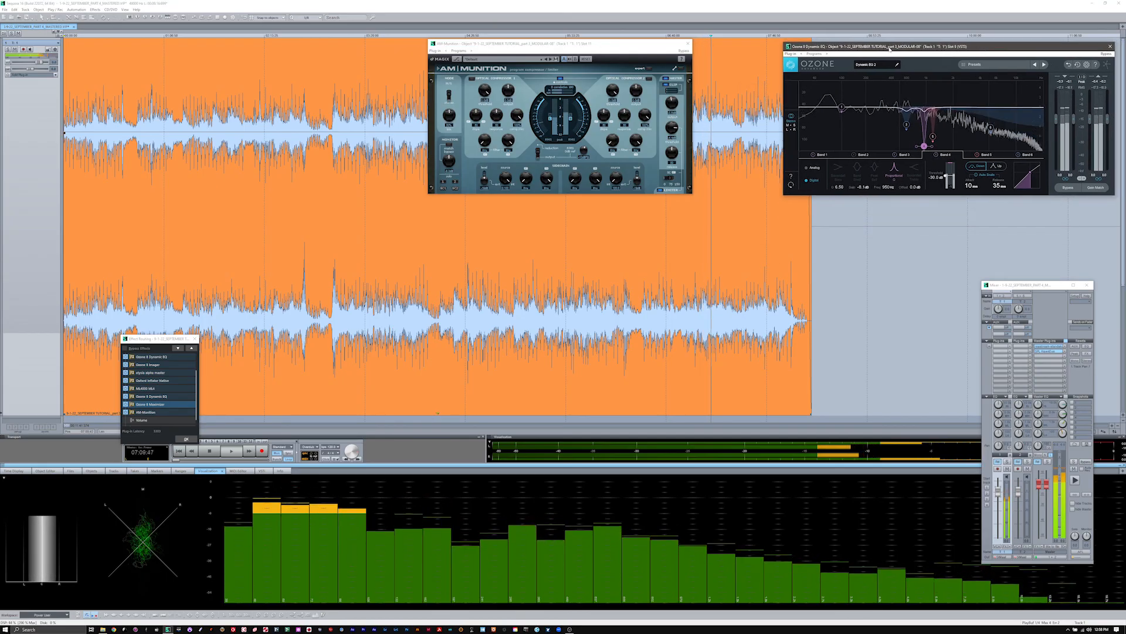
pyautogui.click(1110, 46)
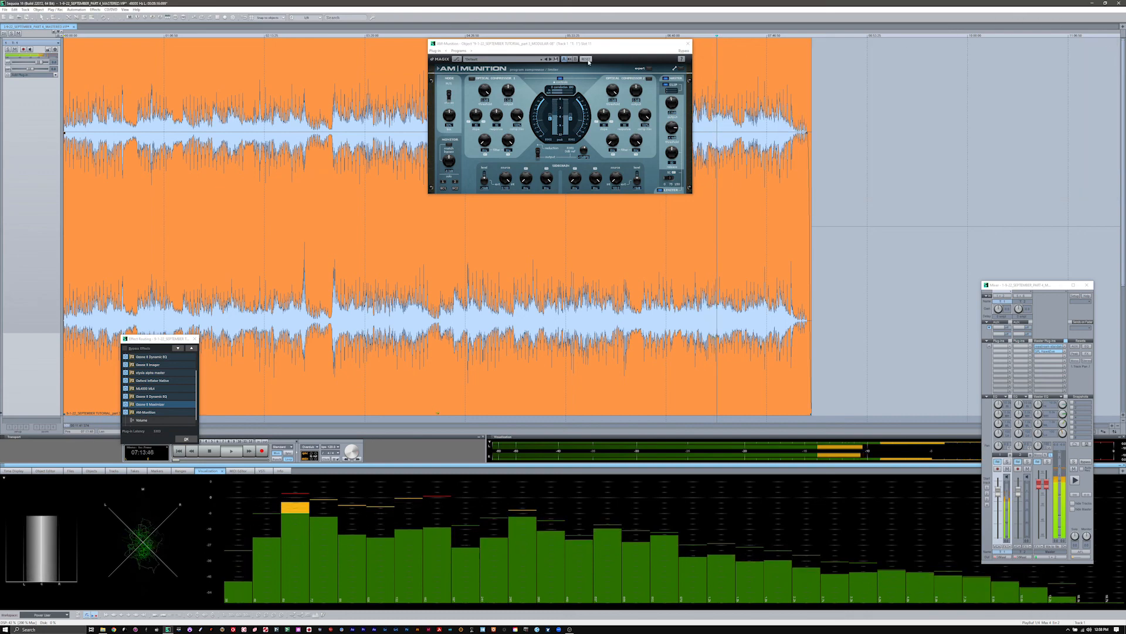
# - Move AM-Munition into the empty area beyond the audio object's end and close the mixer
pyautogui.moveTo(610, 50); pyautogui.dragTo(1015, 52)
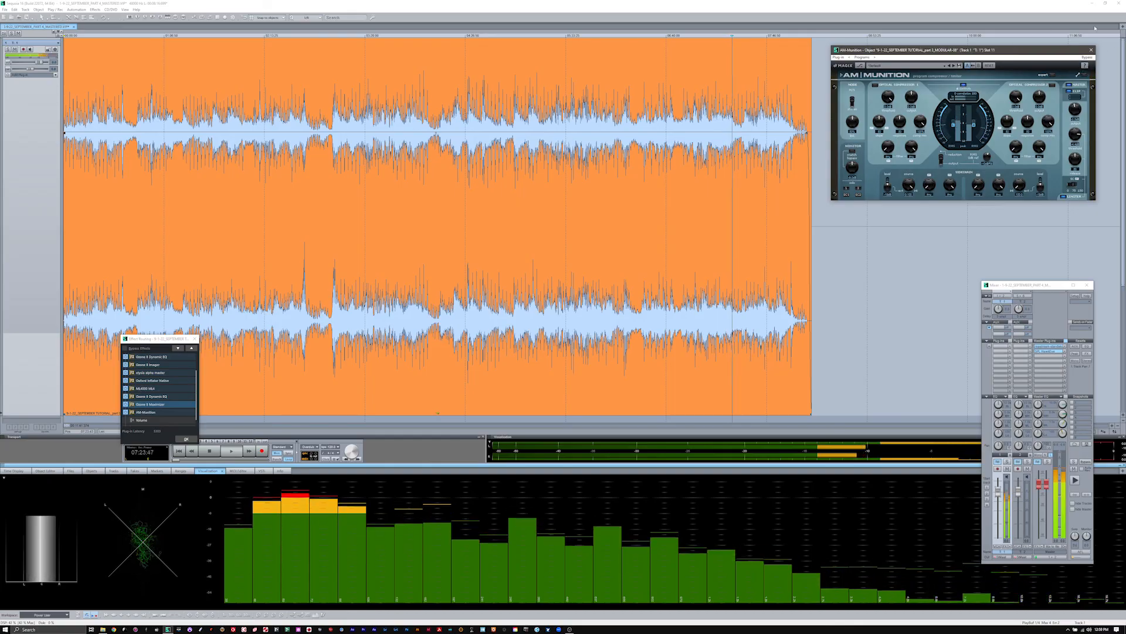
pyautogui.moveTo(1051, 53)
pyautogui.mouseDown()
pyautogui.moveTo(986, 52)
pyautogui.moveTo(1036, 44)
pyautogui.mouseUp()
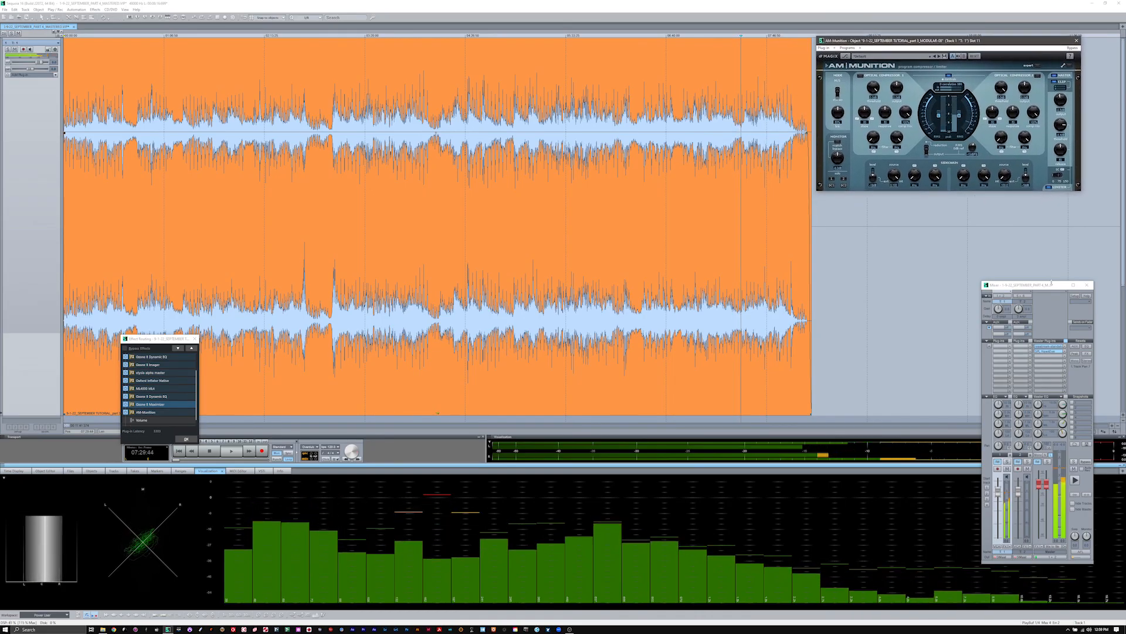
pyautogui.moveTo(1053, 283); pyautogui.dragTo(1035, 207)
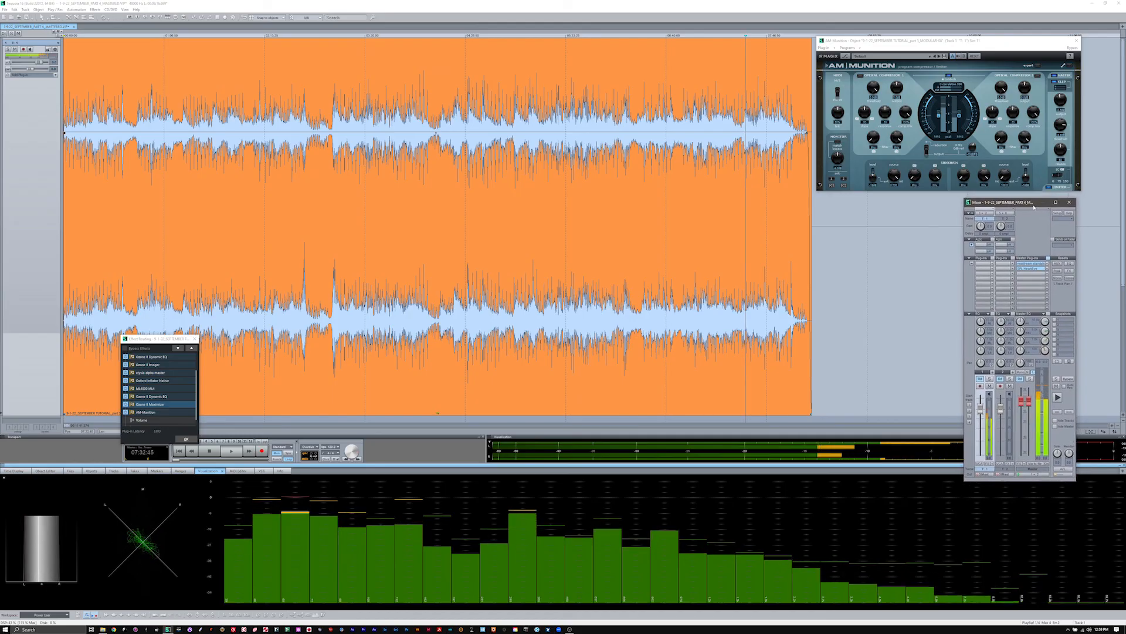
pyautogui.click(1069, 203)
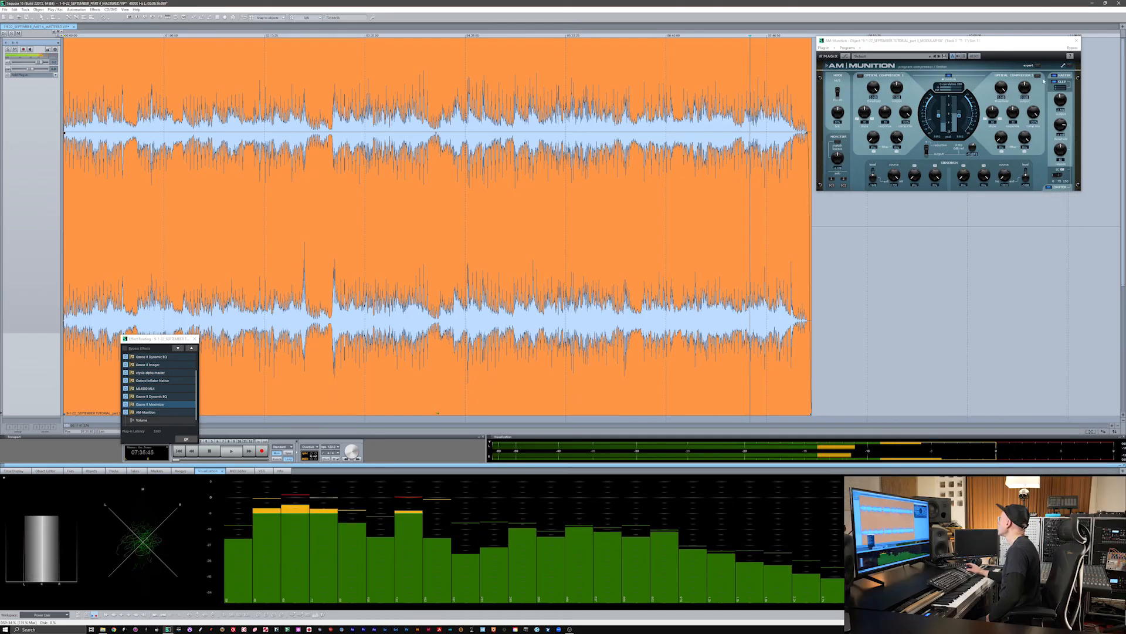
pyautogui.moveTo(1017, 44); pyautogui.dragTo(1047, 52)
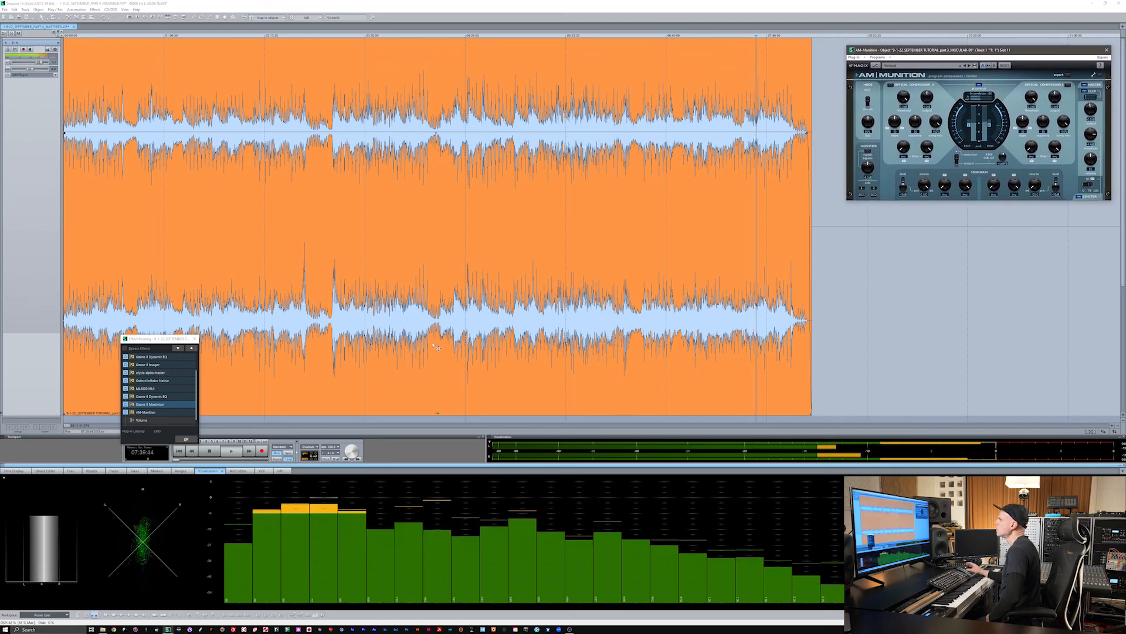
# - Reopen the Ozone Maximizer from the effect chain and place it beneath AM-Munition
pyautogui.click(158, 406)
pyautogui.doubleClick(157, 406)
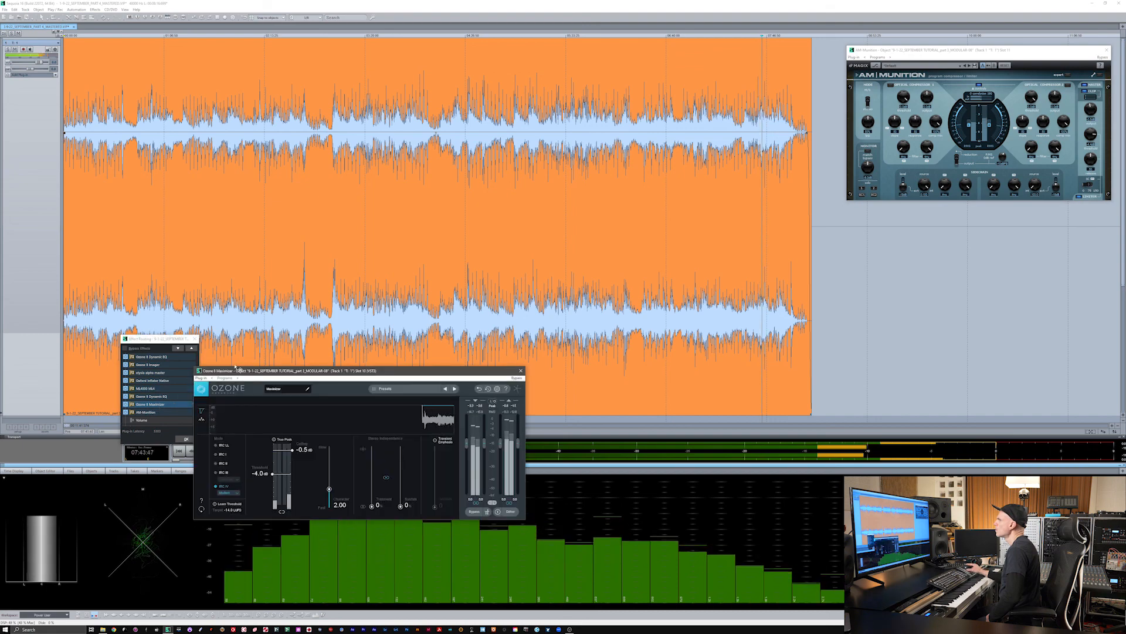
pyautogui.moveTo(379, 371); pyautogui.dragTo(977, 245)
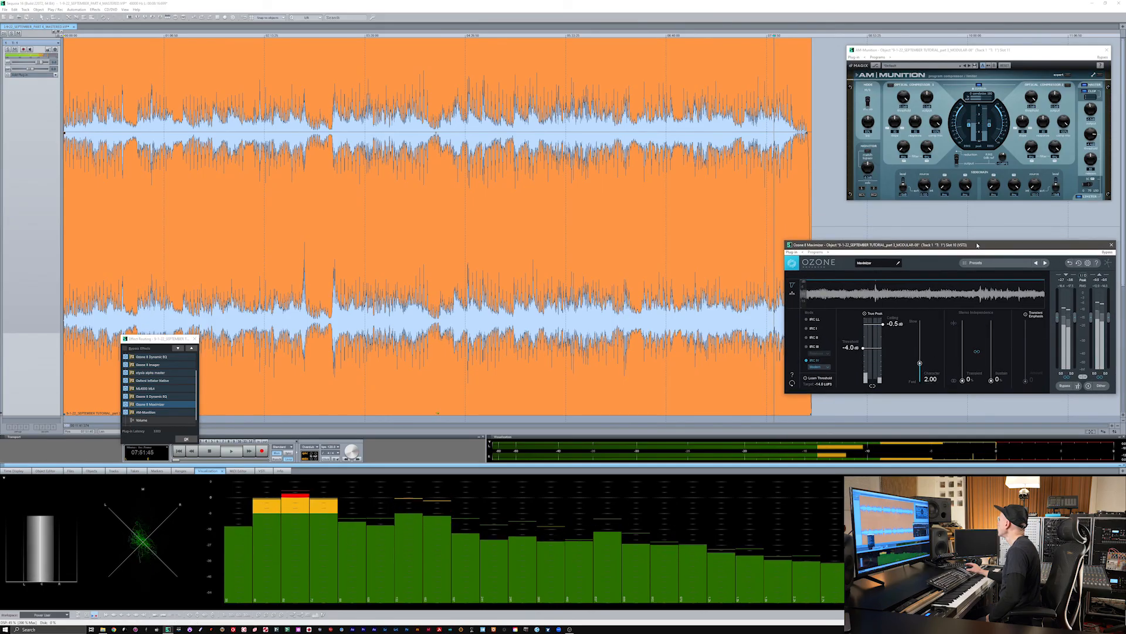